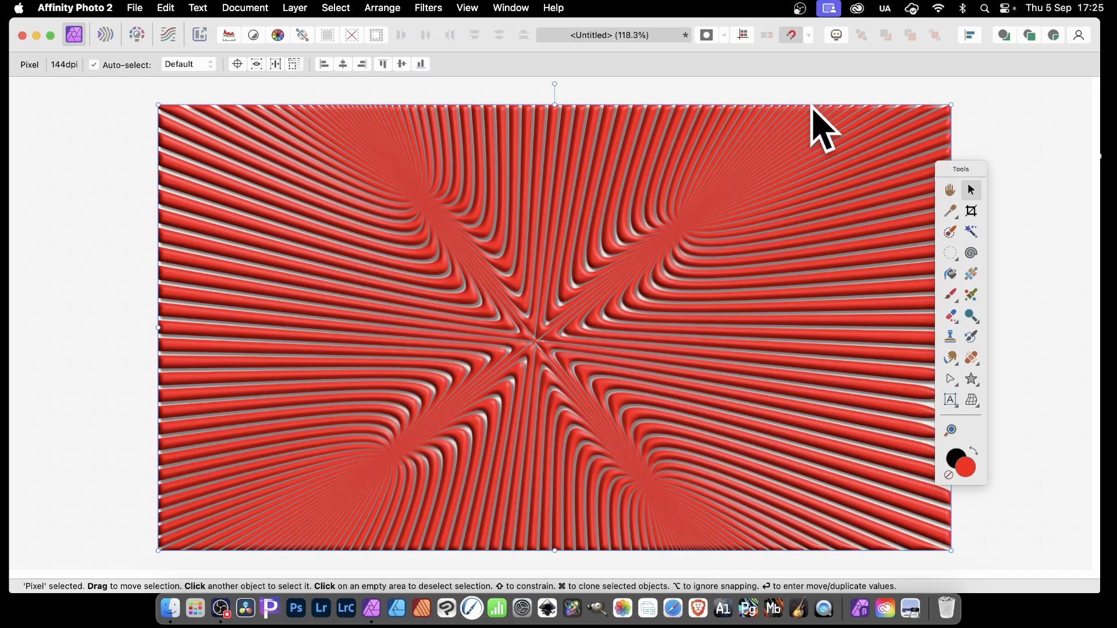
- Delete the existing striped pattern and draw a large red five-point star across the middle of the canvas
key(Delete)
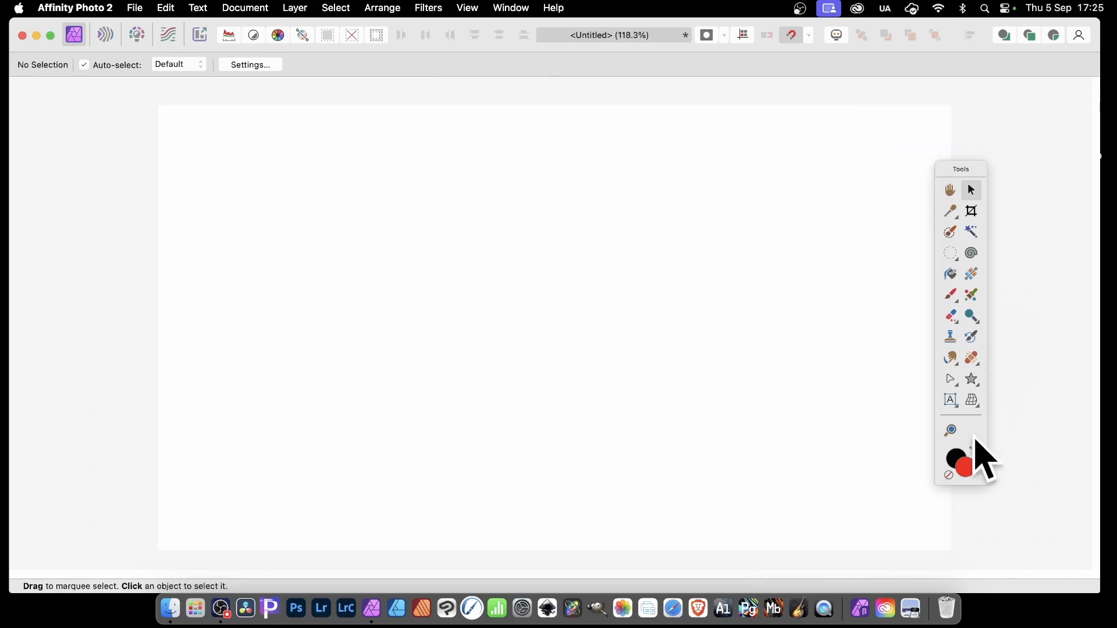
click(968, 376)
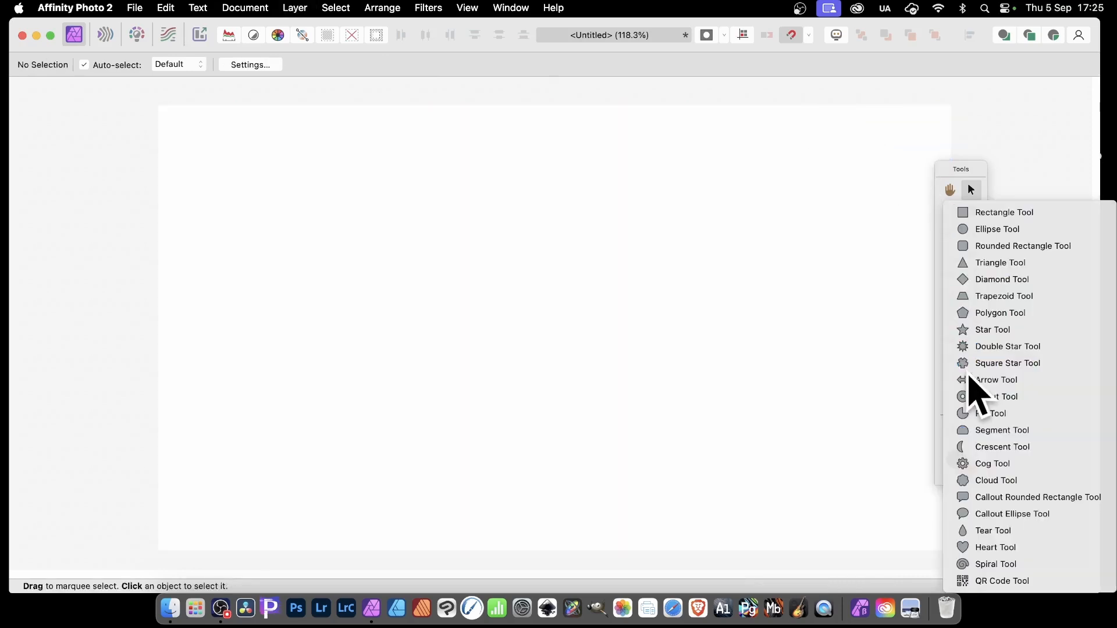
click(1002, 332)
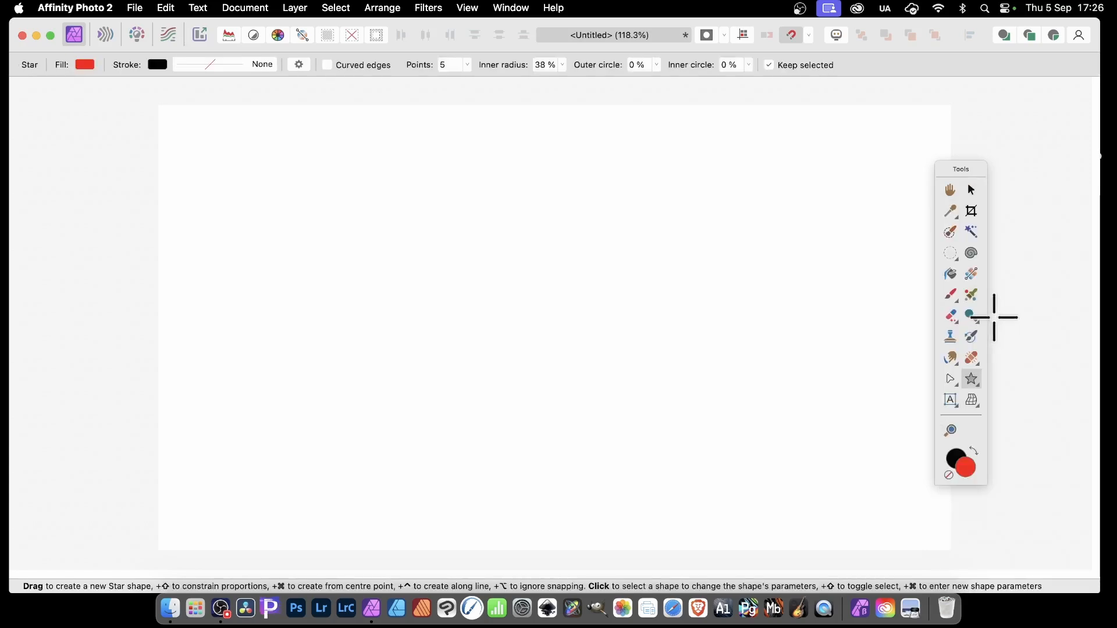
drag(332, 186, 686, 492)
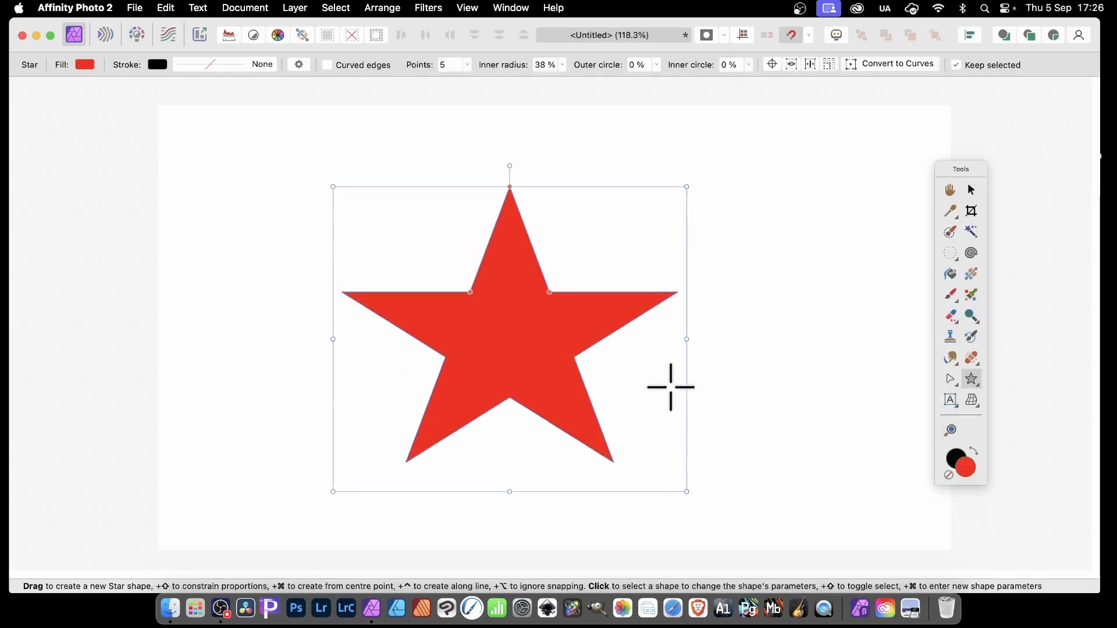
- Start the Equations distort filter on the star, using polar coordinates with r = r/3 and t = t*20
click(429, 7)
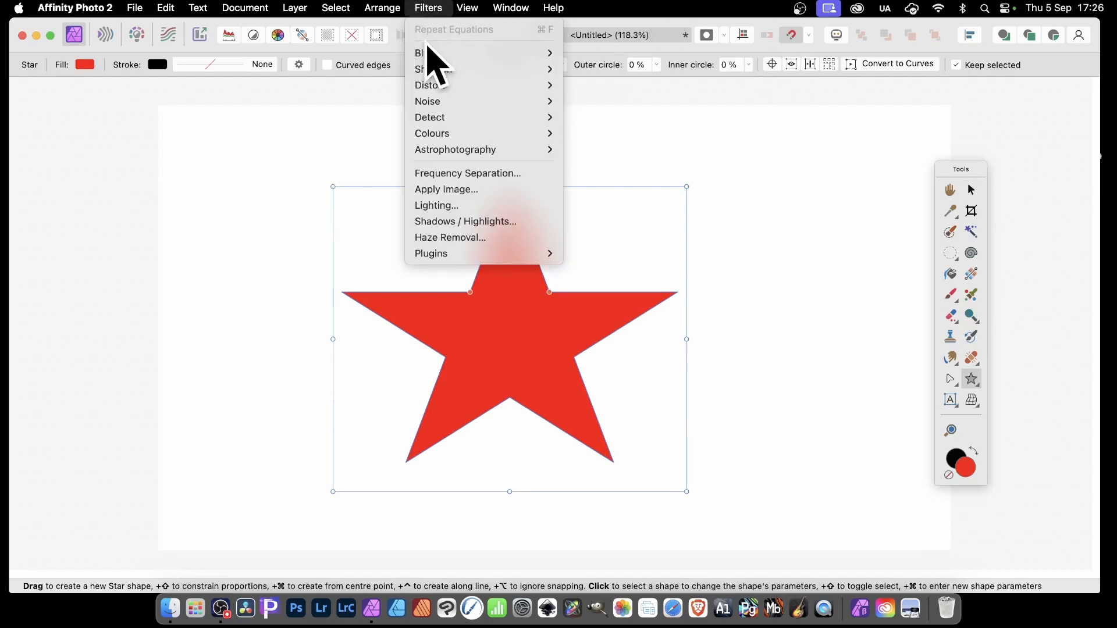
mouse_move(428, 86)
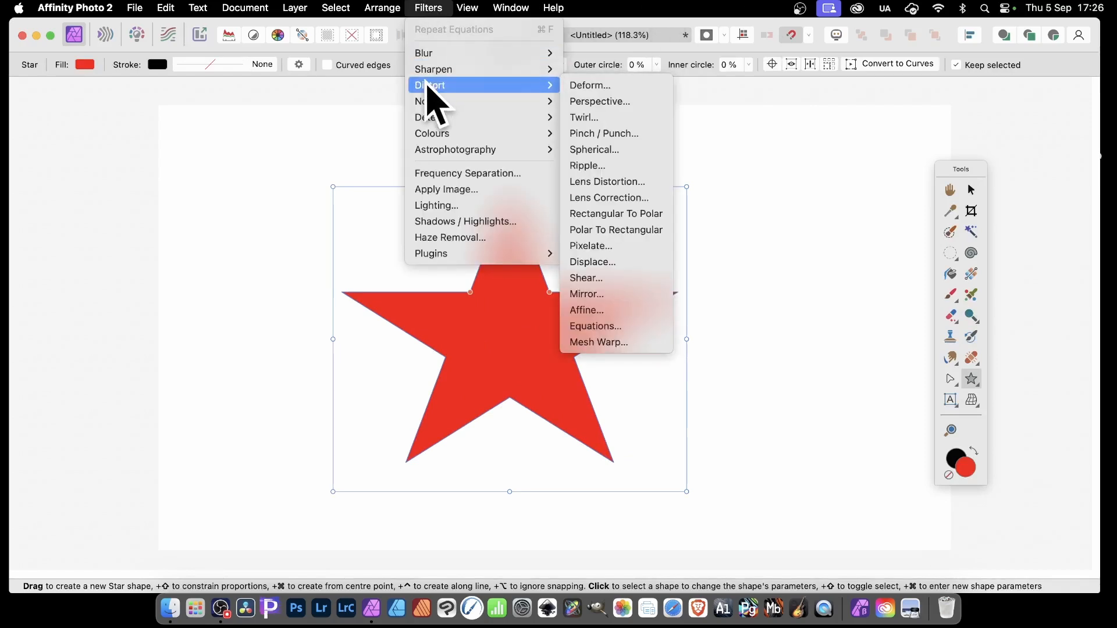
click(628, 333)
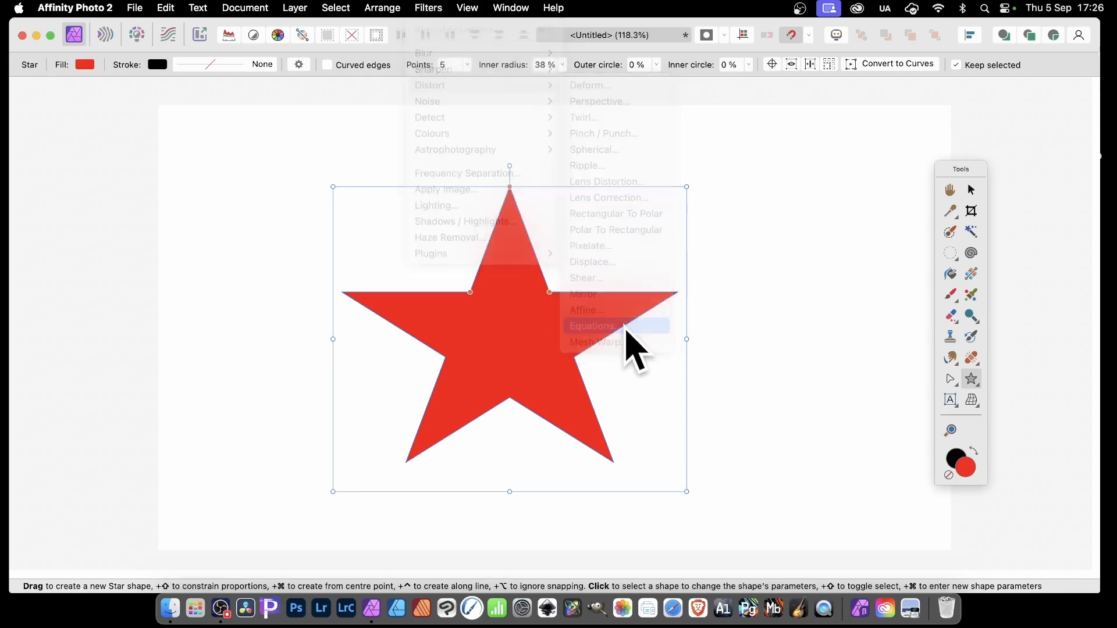
drag(966, 250, 722, 178)
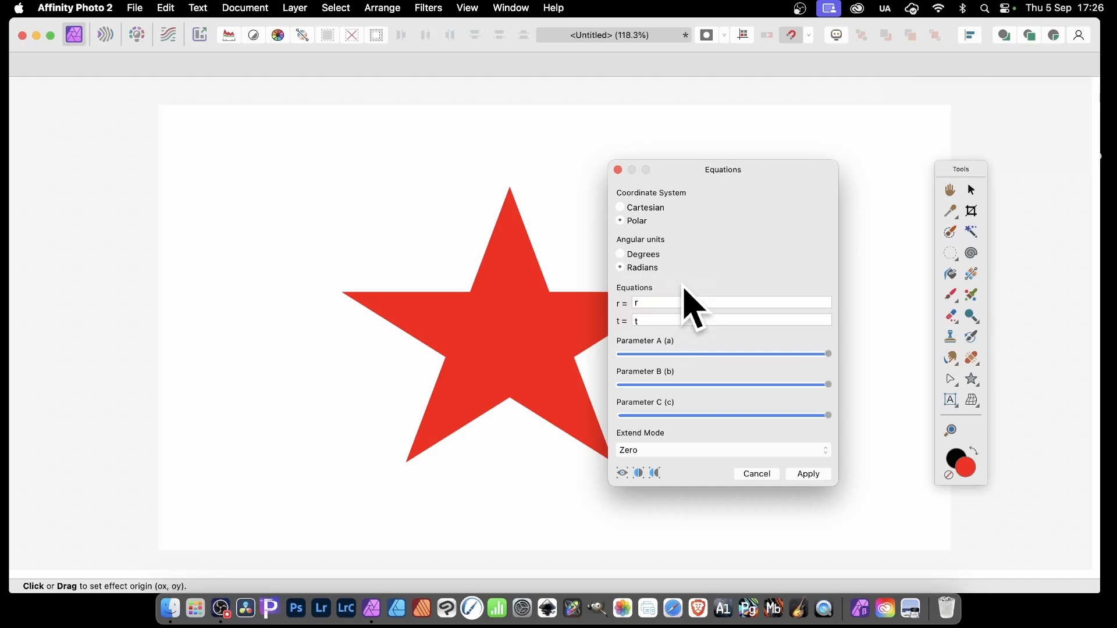
text(3)
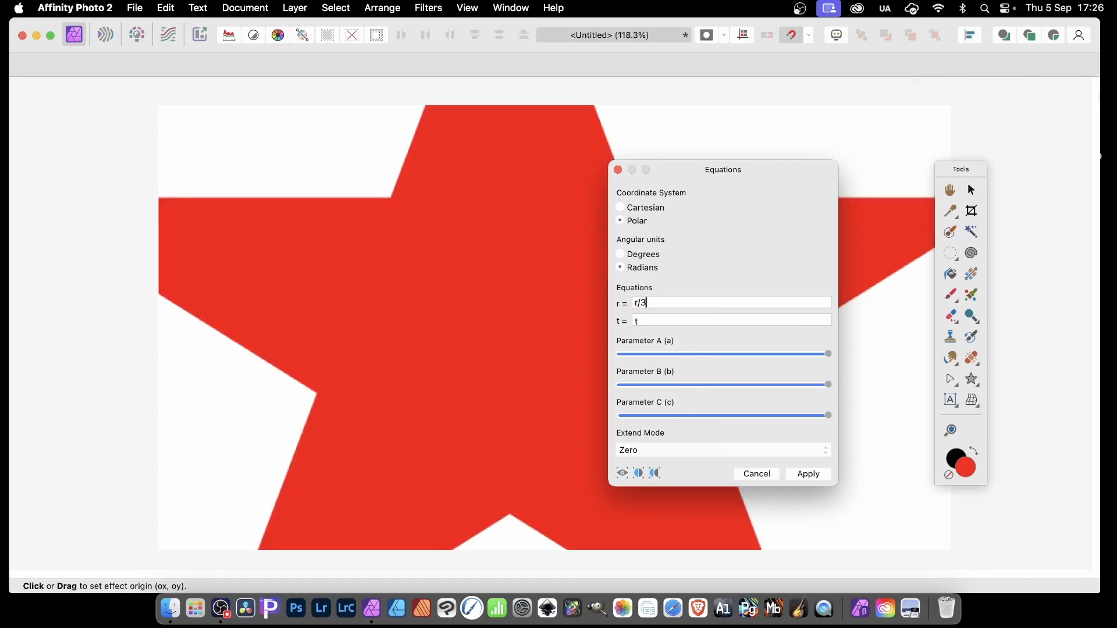
click(647, 321)
text(*20)
key(Tab)
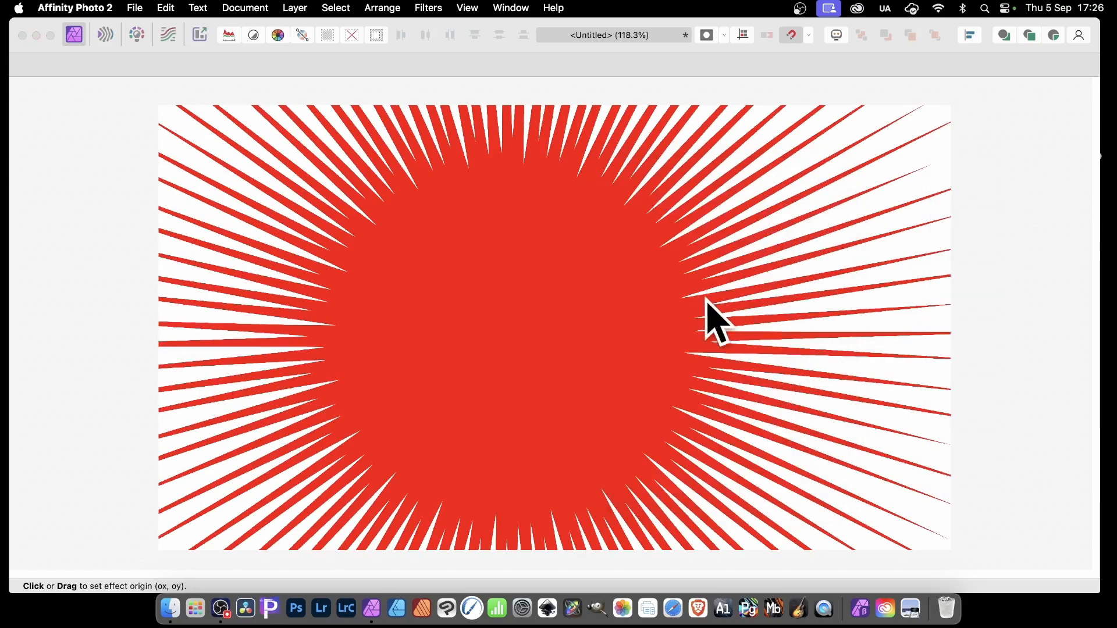
key(Tab)
- Shift the effect origin up and left of the star's centre and apply the distortion with extend mode Zero
drag(541, 282, 440, 280)
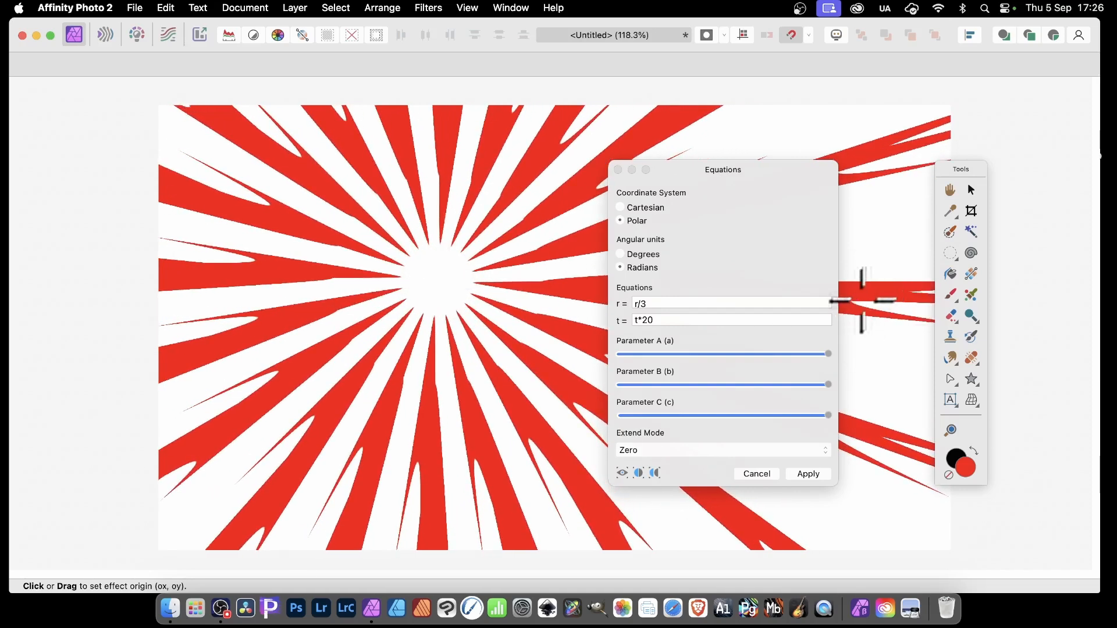
click(720, 450)
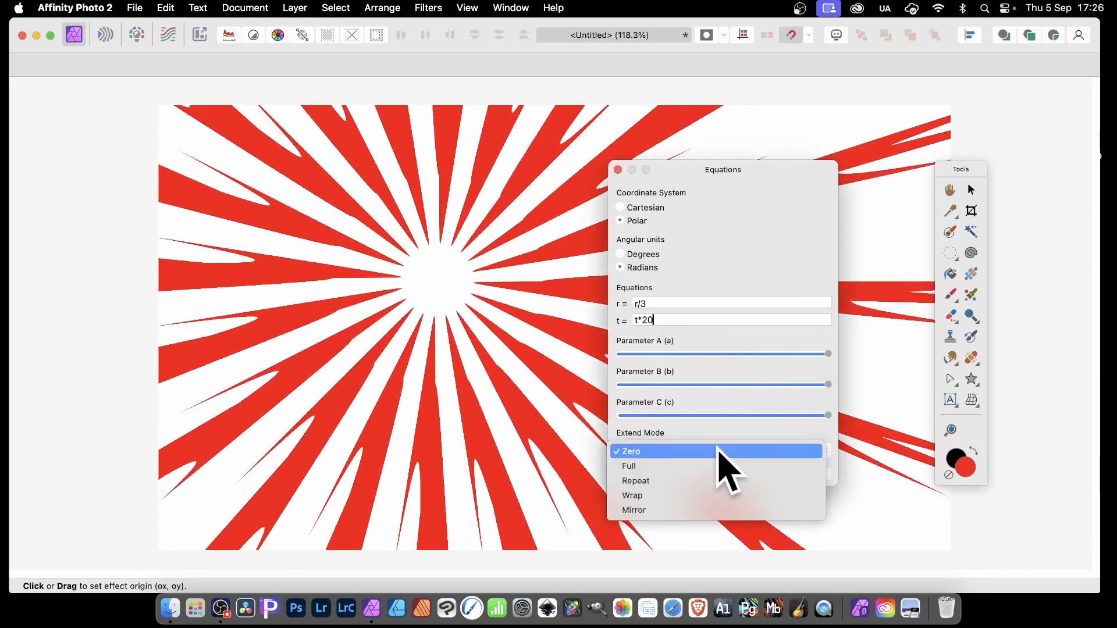
click(717, 532)
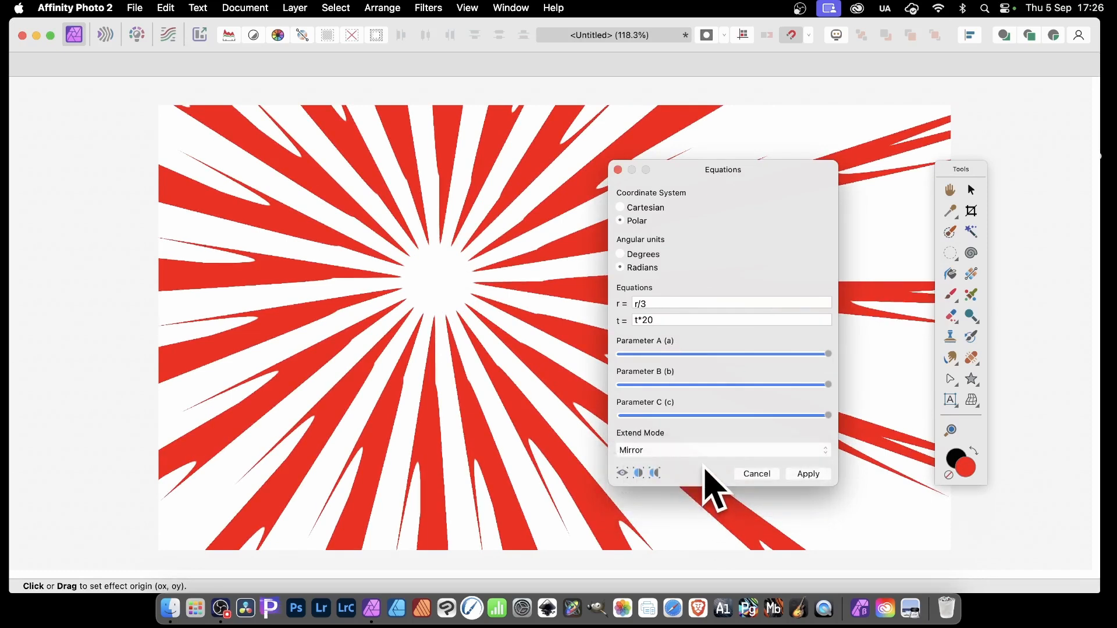
click(686, 451)
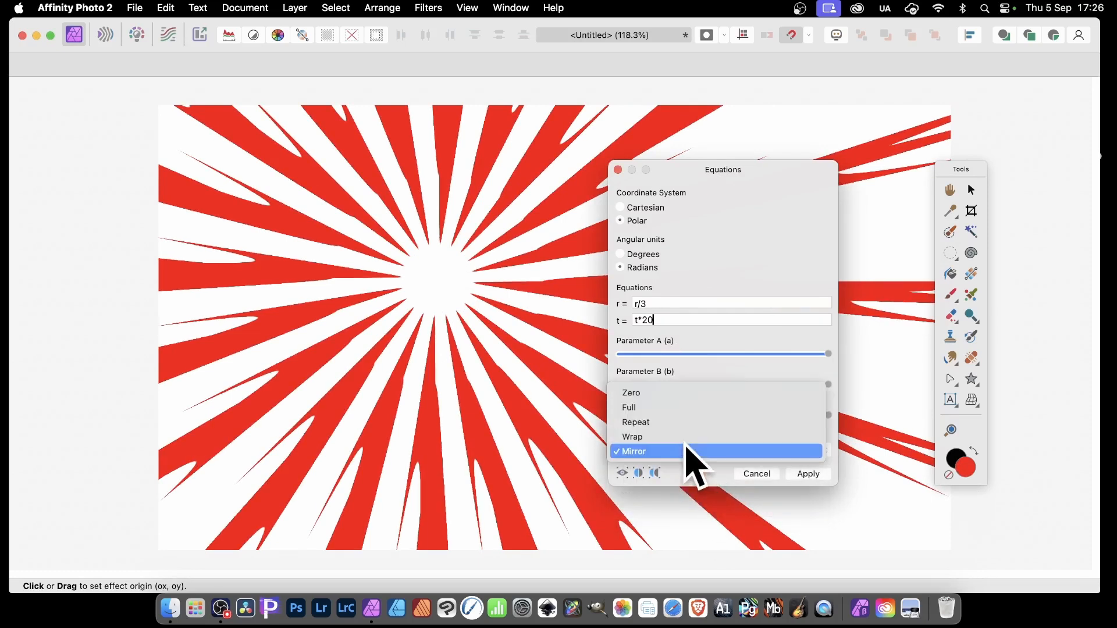
click(679, 395)
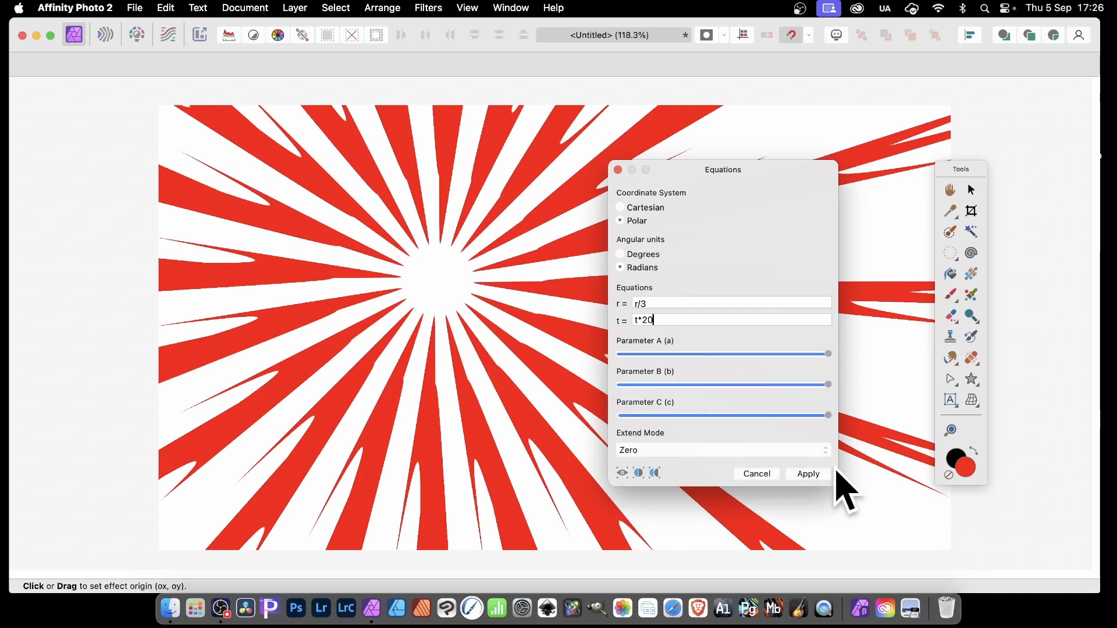
click(817, 475)
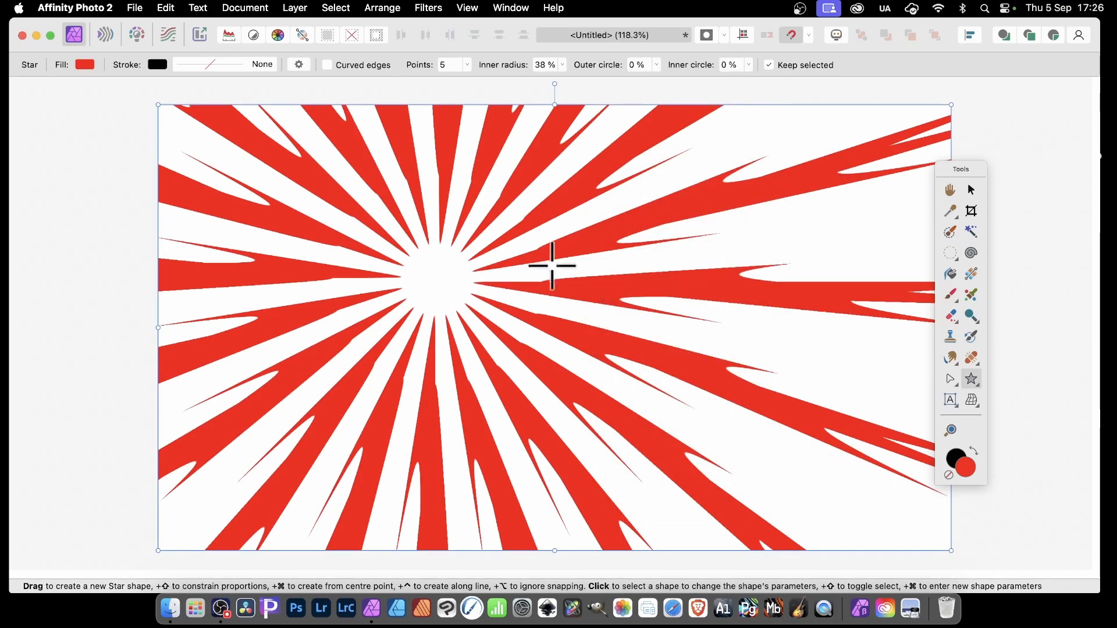
- Add a 3D layer effect to the ray pattern with a radius of 26.8 px
right_click(483, 217)
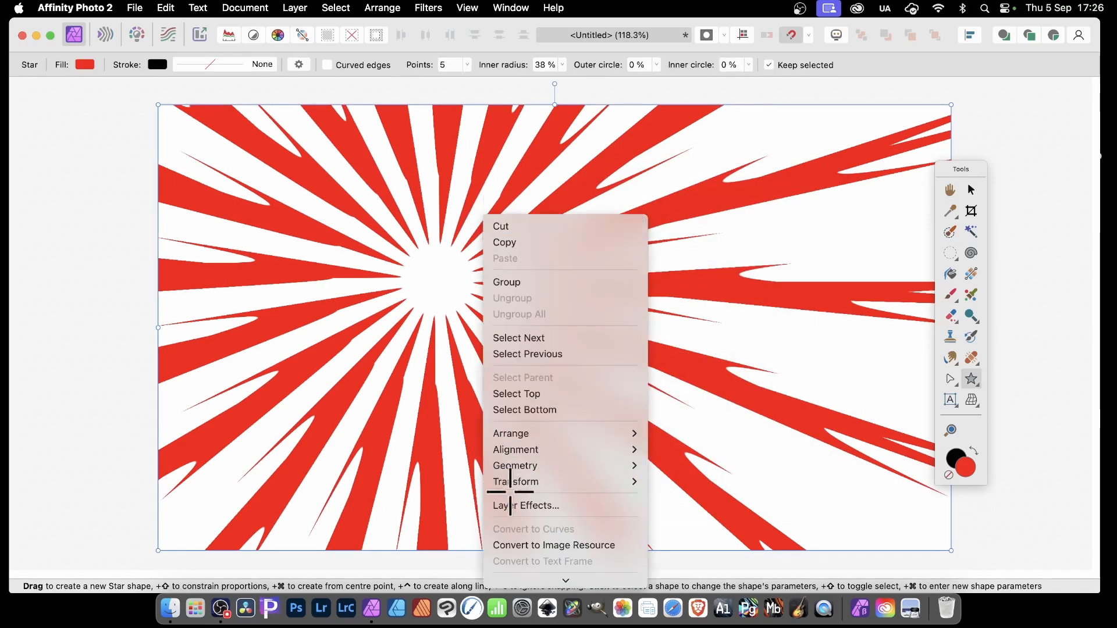
click(524, 507)
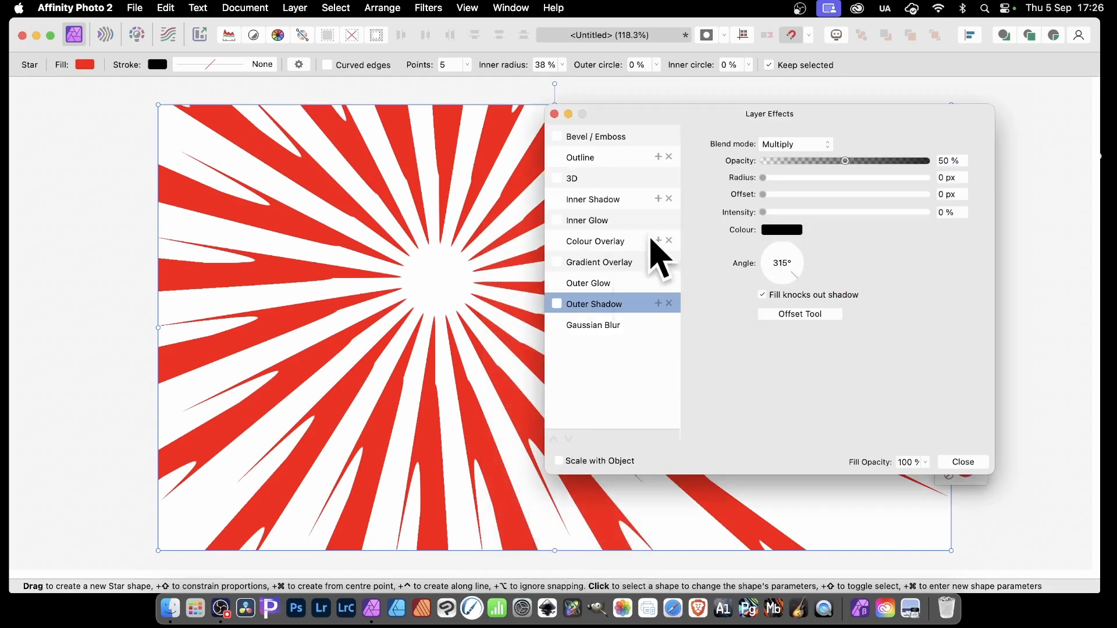
click(557, 178)
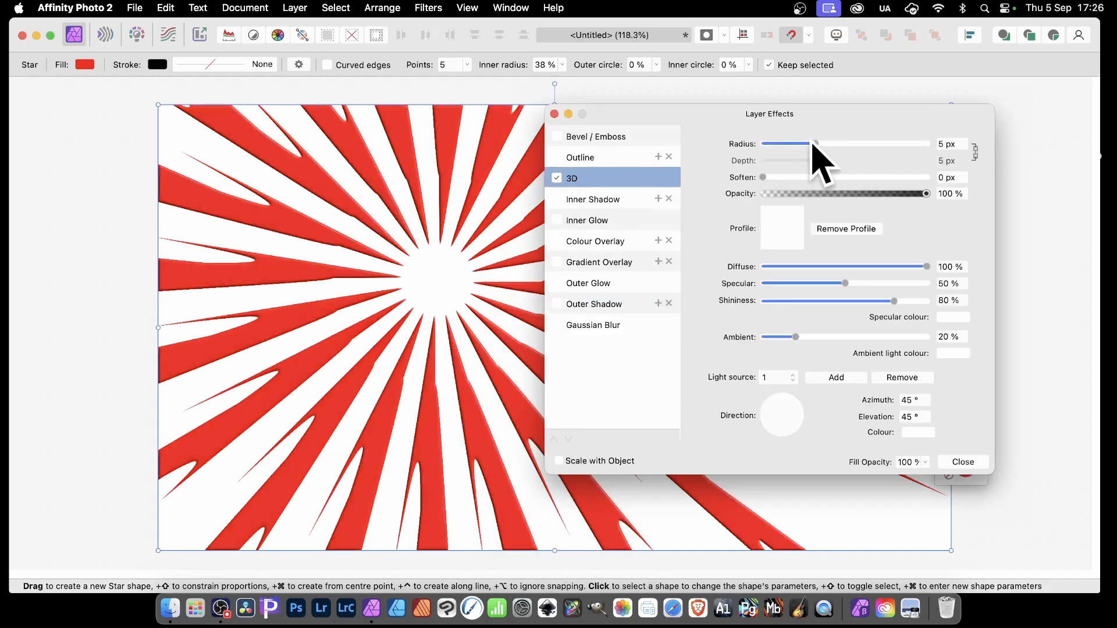
drag(810, 143, 866, 153)
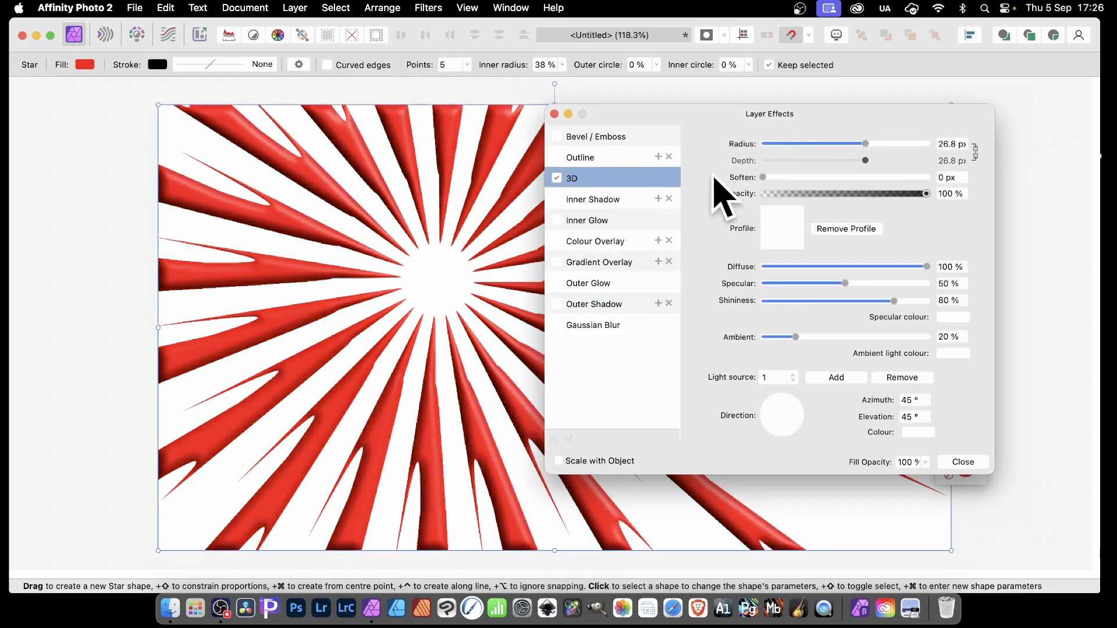
- Add an outer shadow to the ray pattern with radius 6.2 px, offset 9.7 px and intensity 47%
click(593, 304)
drag(807, 177, 844, 213)
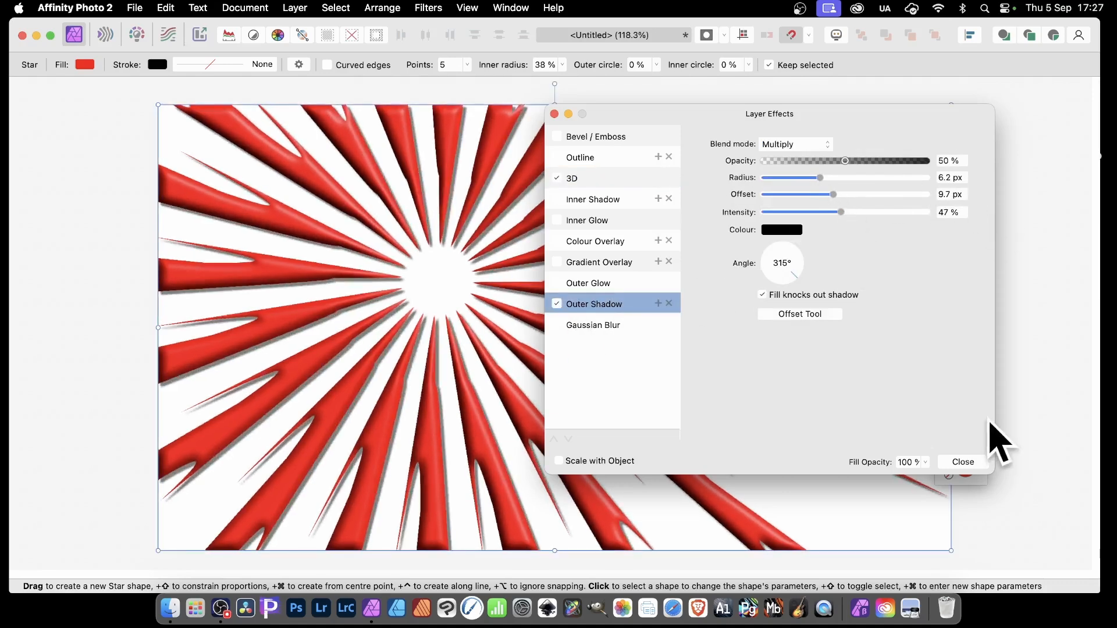
click(975, 464)
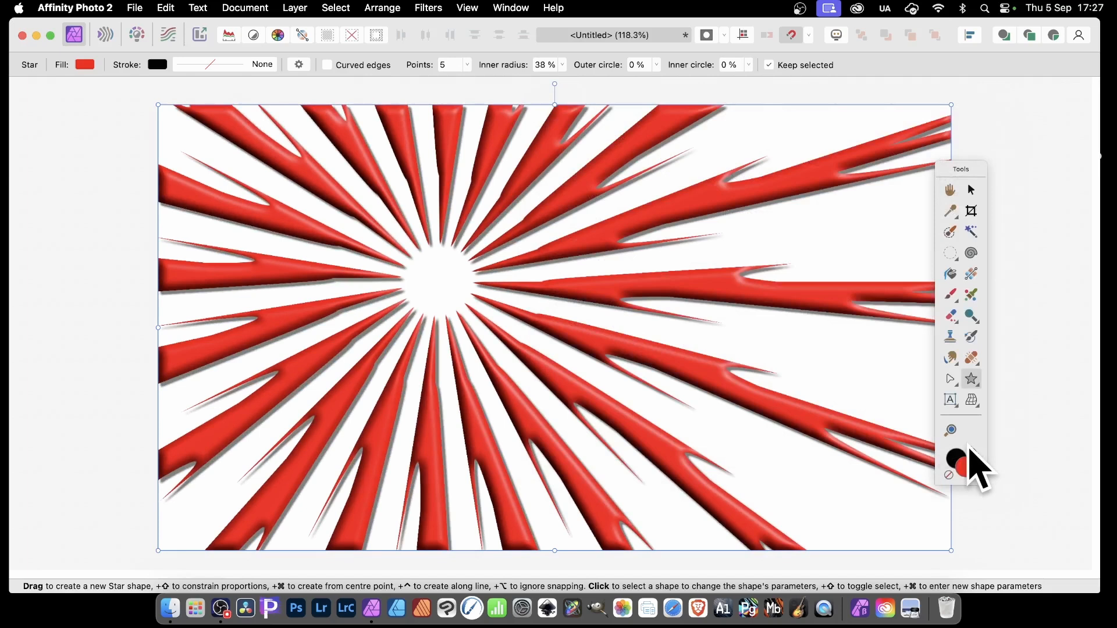
- Delete the ray pattern and draw a large red 48-point star in the middle of the canvas
key(Delete)
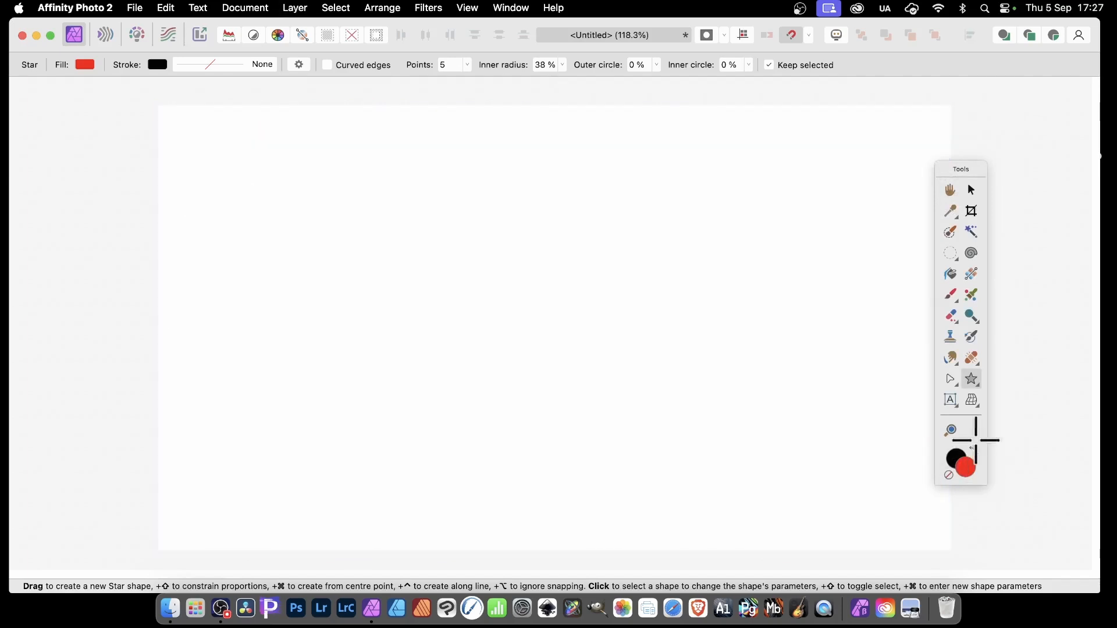
click(979, 386)
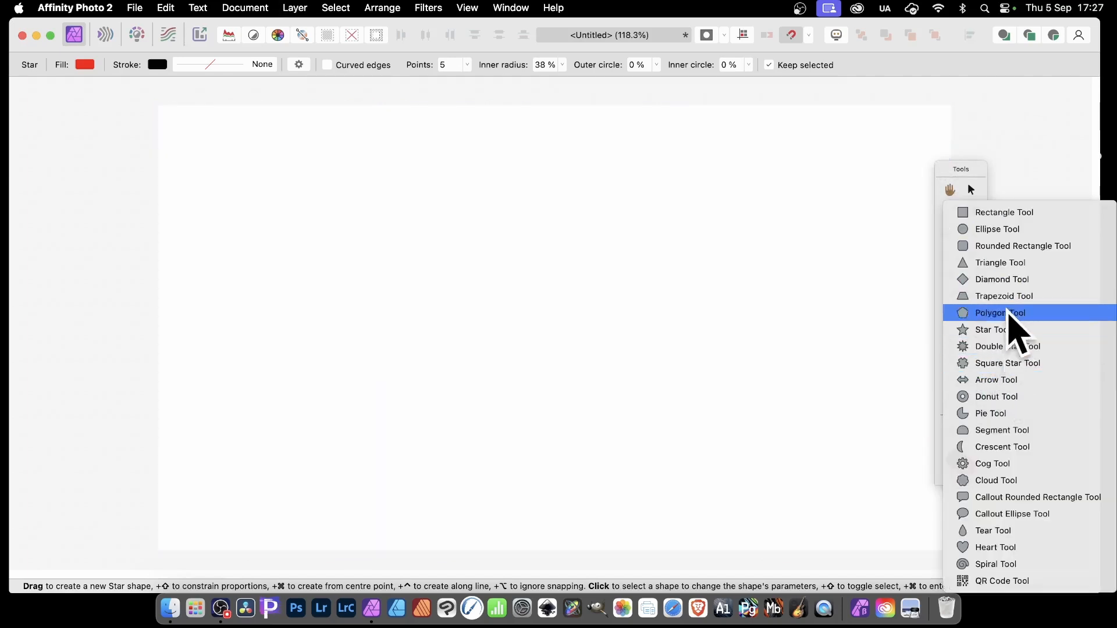
click(997, 329)
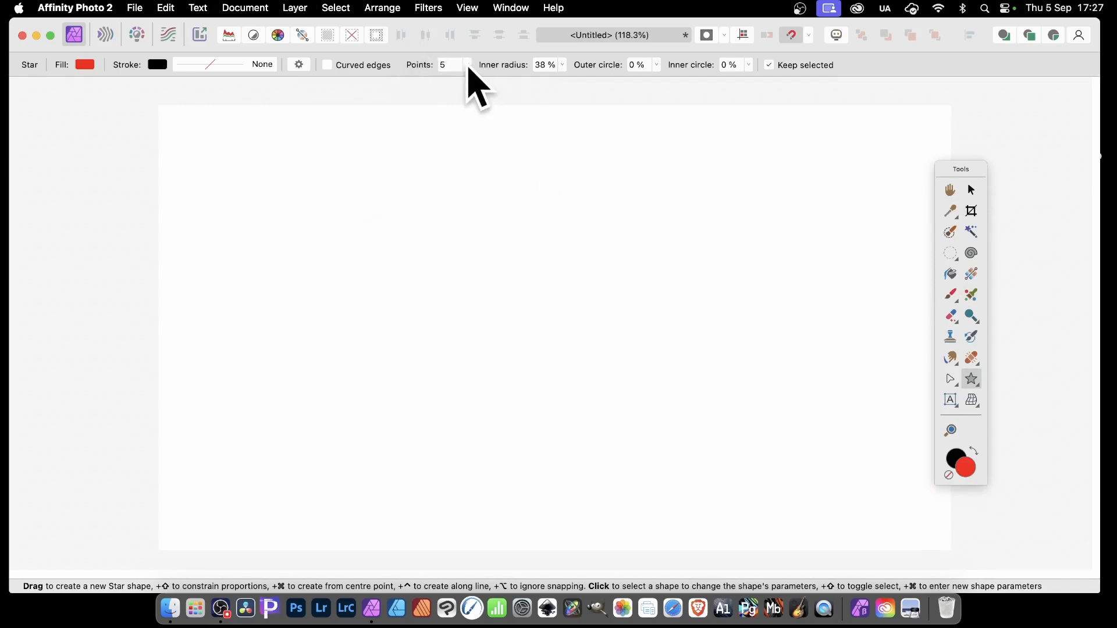
drag(469, 69, 614, 87)
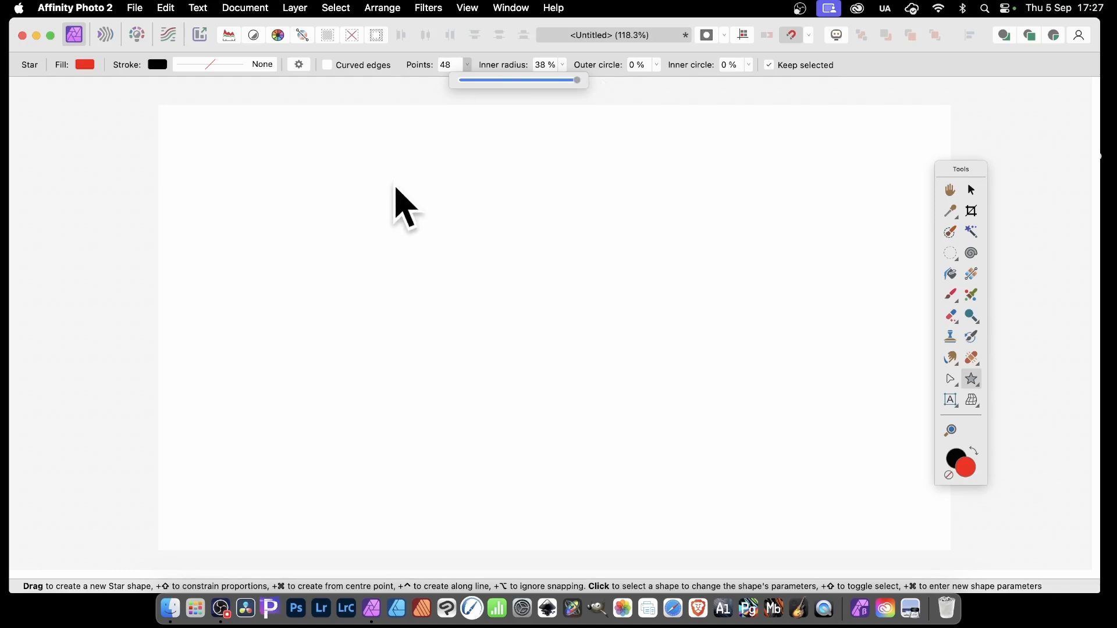
drag(364, 174, 713, 517)
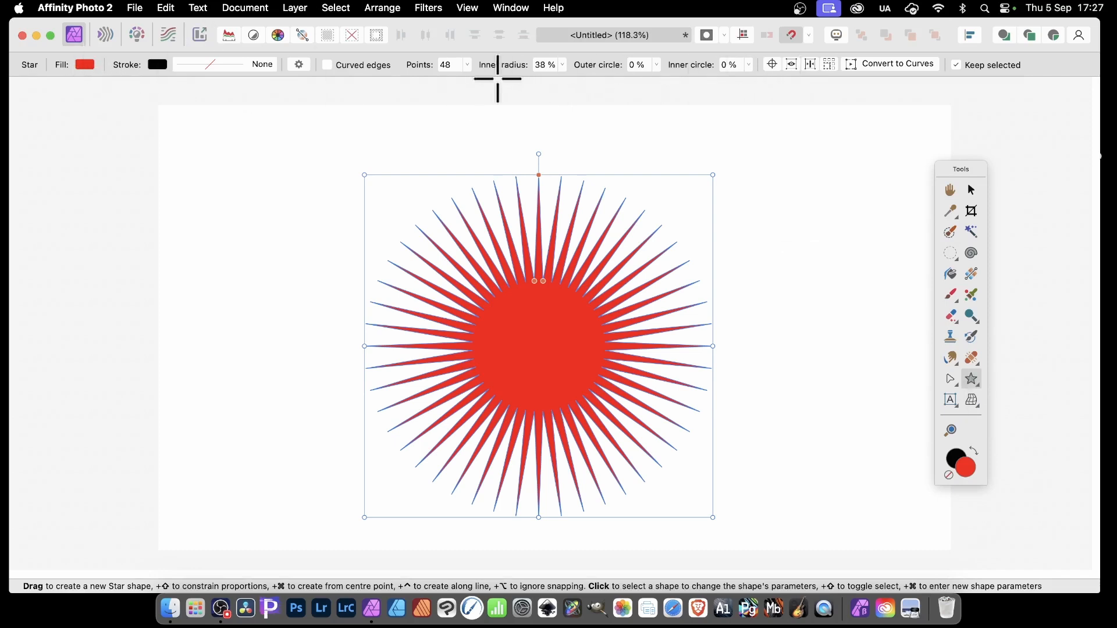
- Set the 48-point star's inner radius to 32% and its outer circle to 78%
click(563, 65)
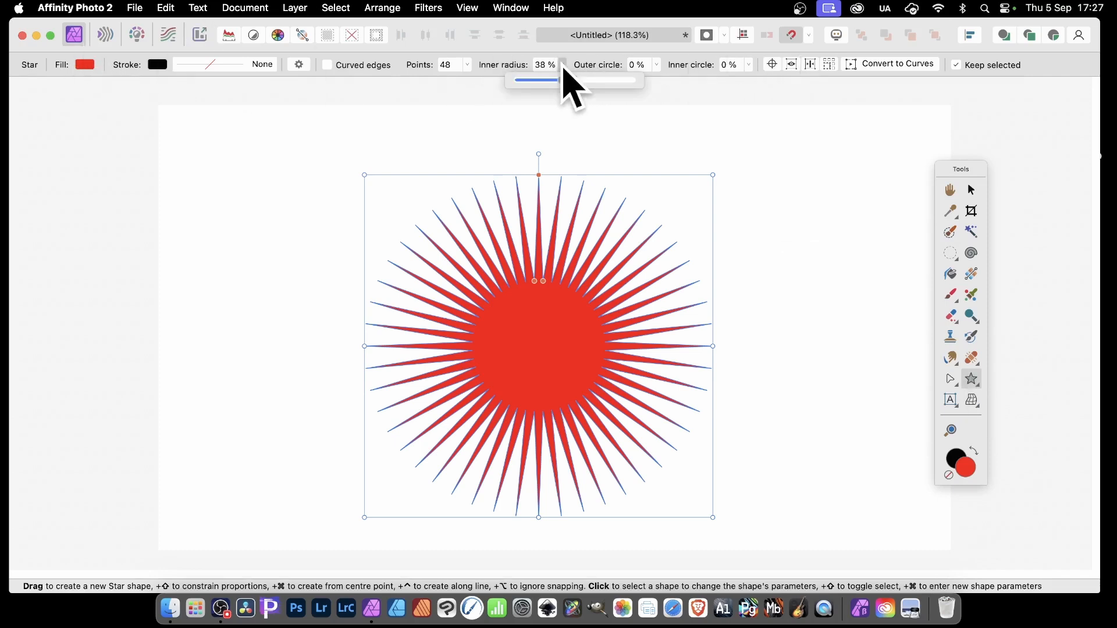
mouse_move(562, 83)
mouse_down()
mouse_move(599, 92)
mouse_move(541, 92)
mouse_move(554, 93)
mouse_up()
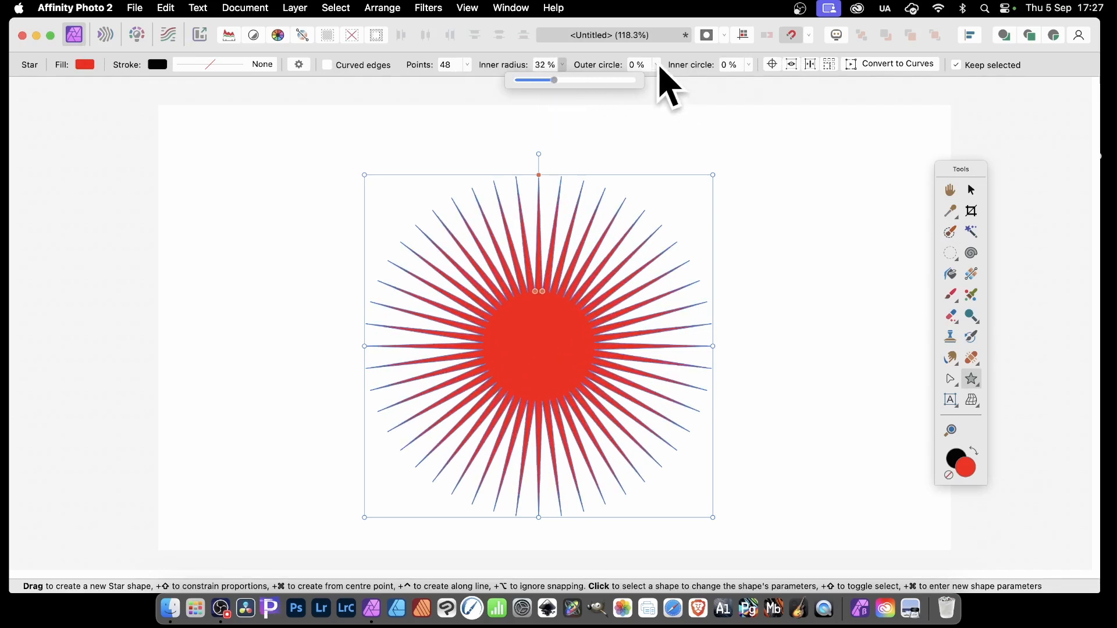
click(657, 65)
drag(657, 81, 751, 105)
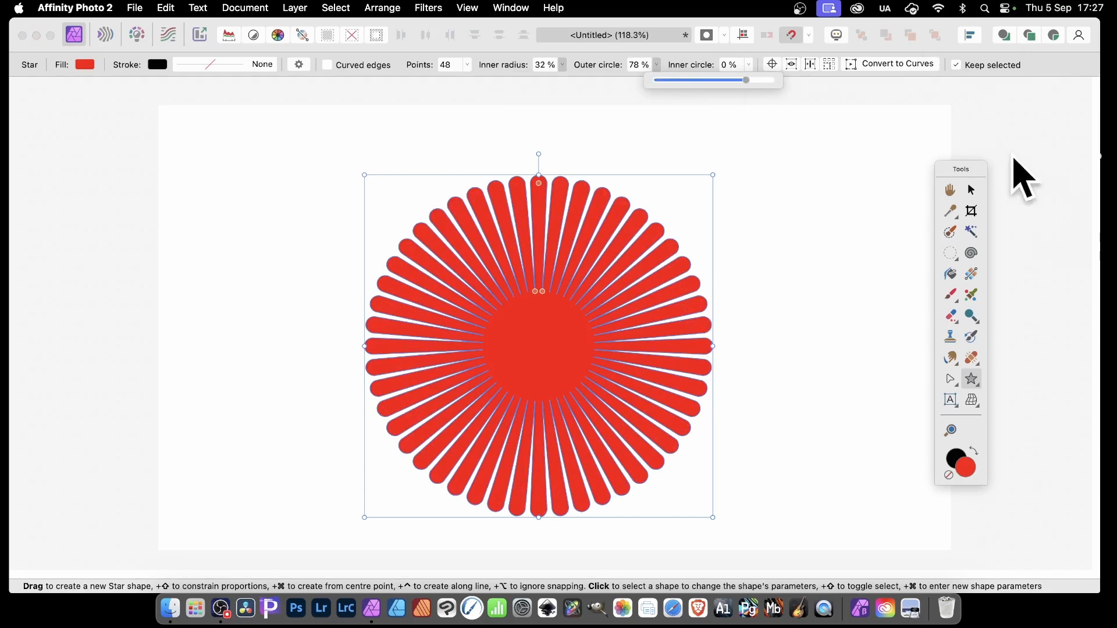
- Start the Equations distort filter on the 48-point star with polar coordinates and set the r equation to r/2
click(441, 6)
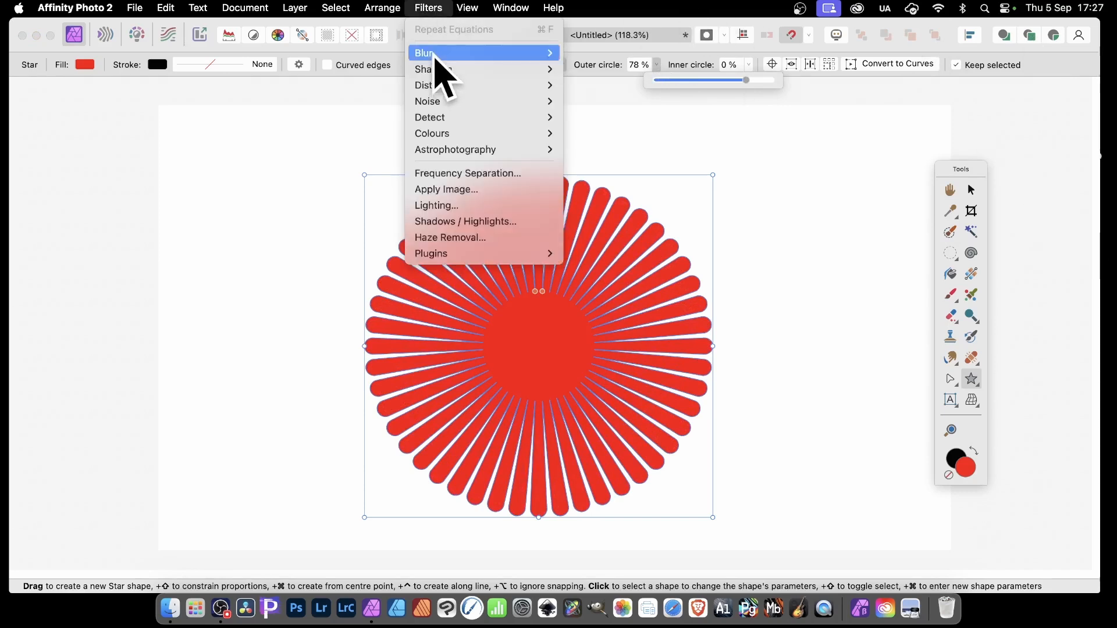
mouse_move(442, 85)
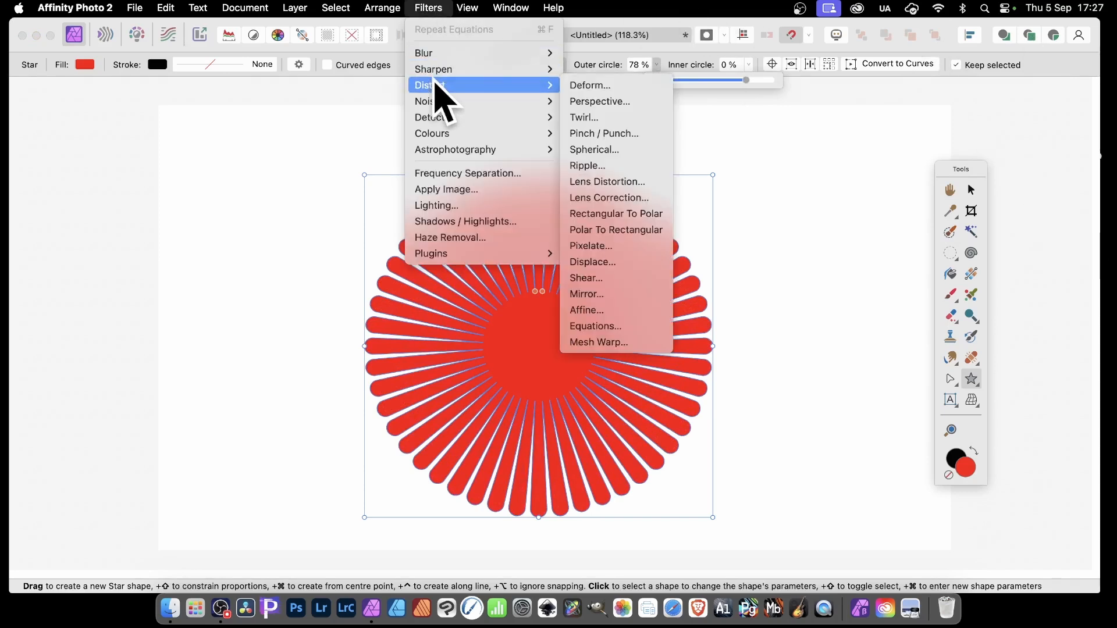
click(636, 327)
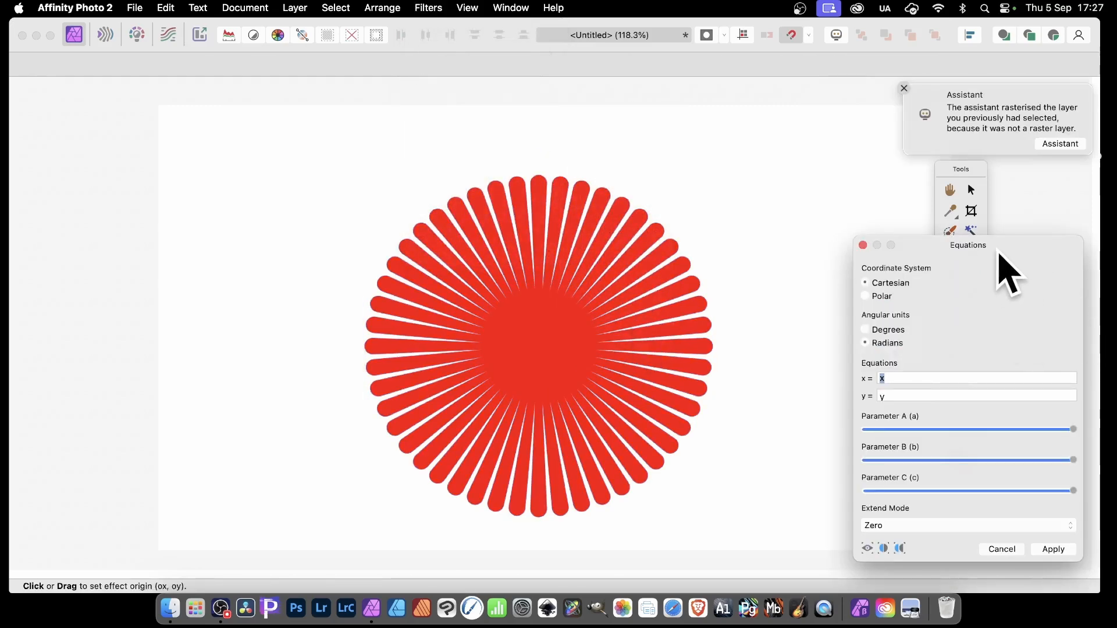
drag(999, 252, 707, 88)
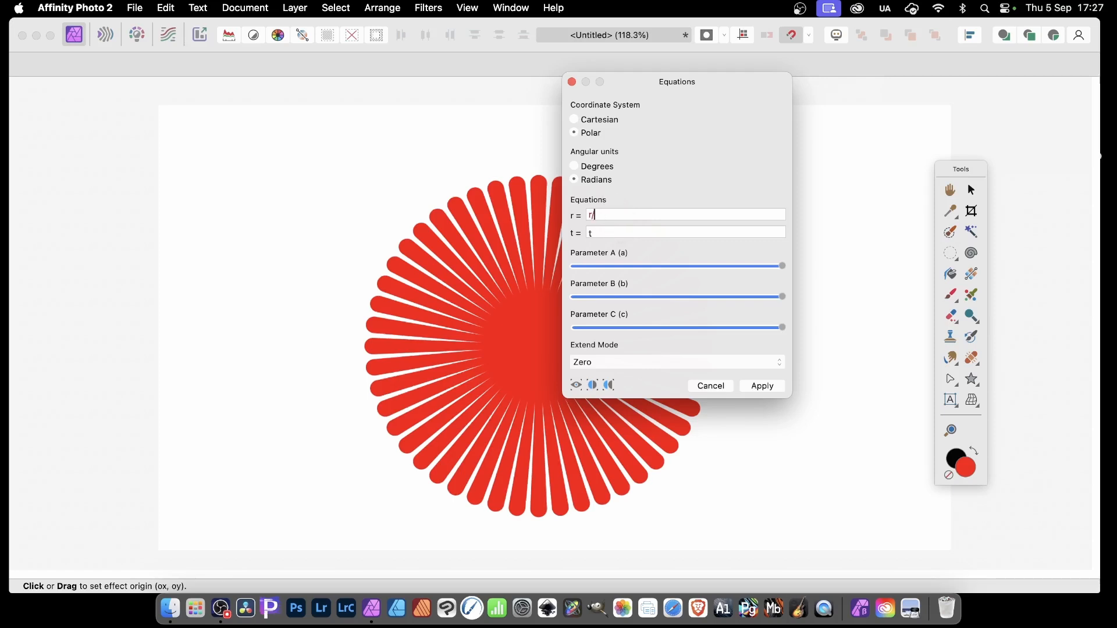
text(4)
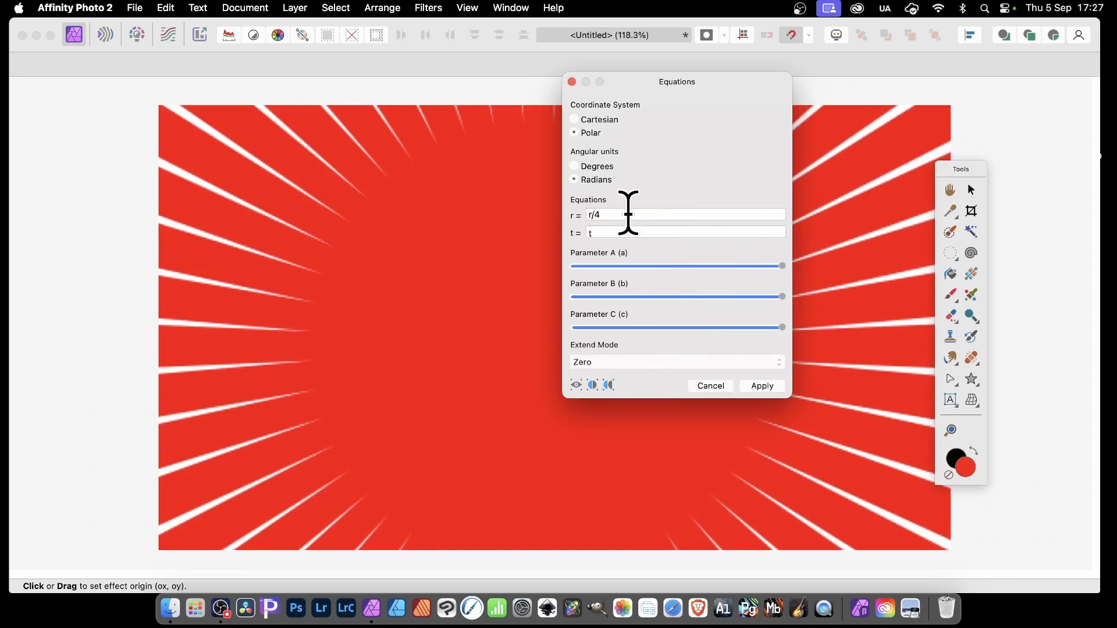
key(BackSpace)
text(2)
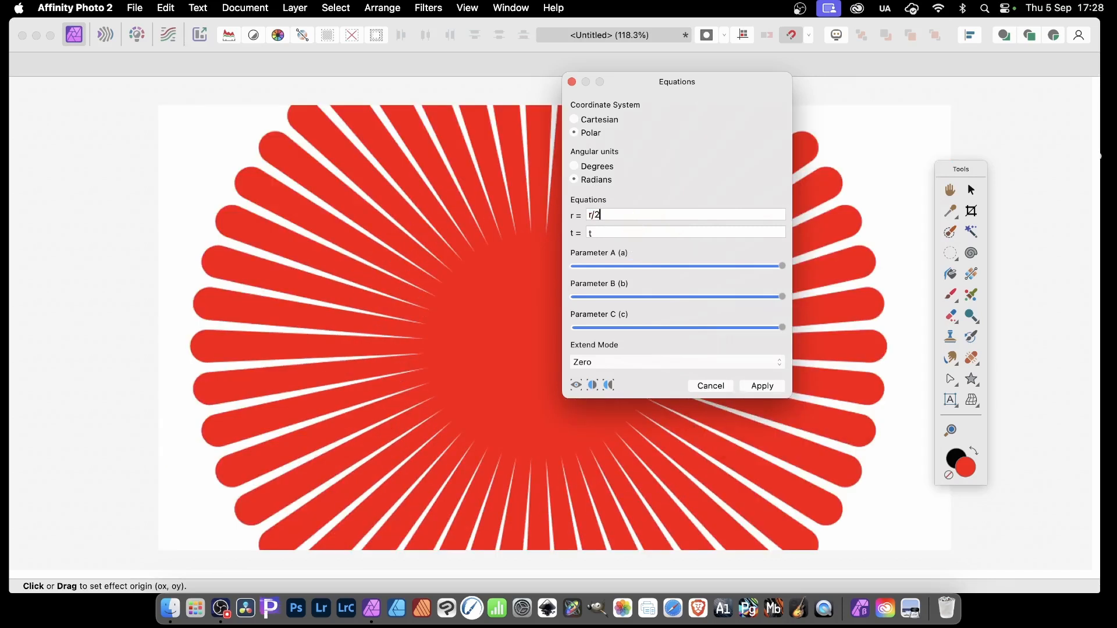
- Try the t equation t*20 and move the effect origin up and left of the star's centre
click(605, 232)
text(*20)
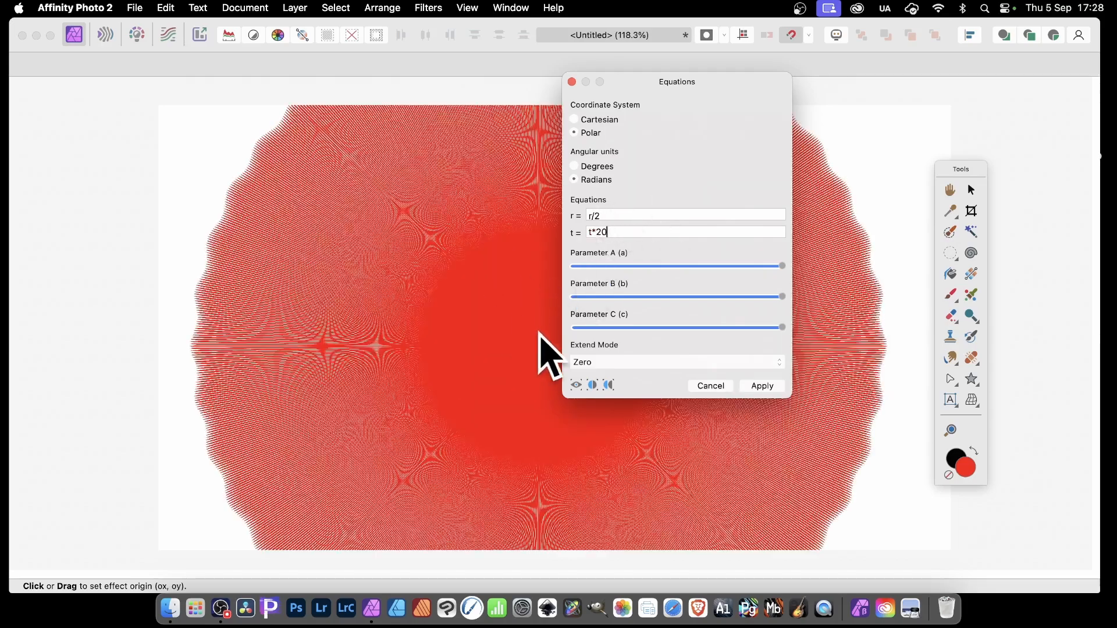
drag(549, 349, 498, 299)
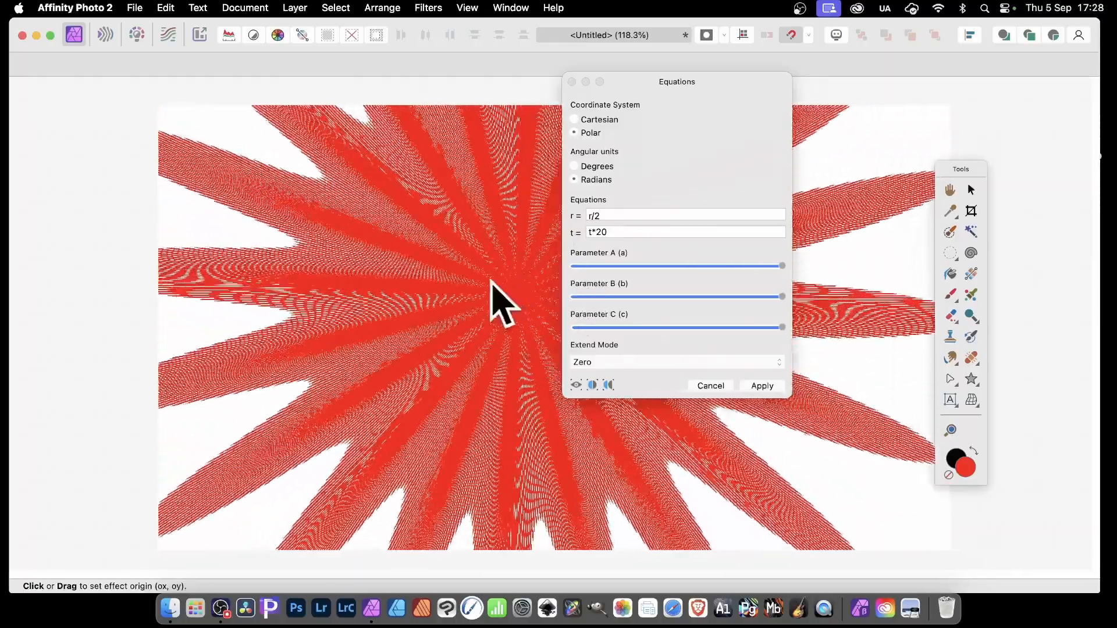
- Set the t equation to t*4 and shift the effect origin slightly further left
click(629, 231)
key(BackSpace)
key(BackSpace)
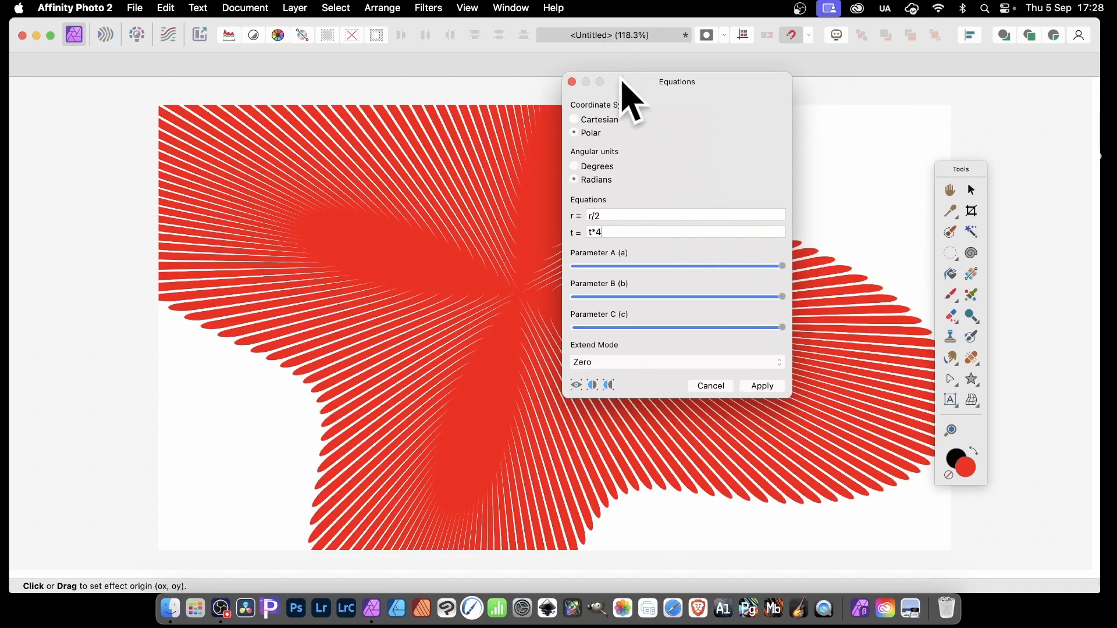
drag(507, 300, 475, 297)
- Try the Mirror and Wrap extend modes, return to Zero and apply the Equations filter
click(625, 368)
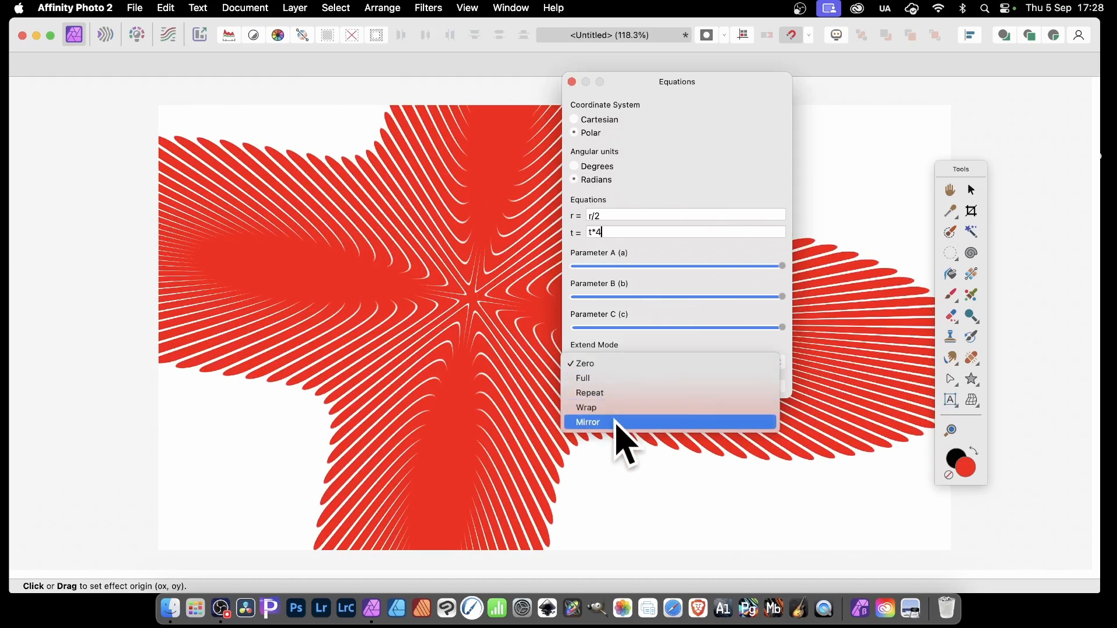
click(620, 423)
click(624, 368)
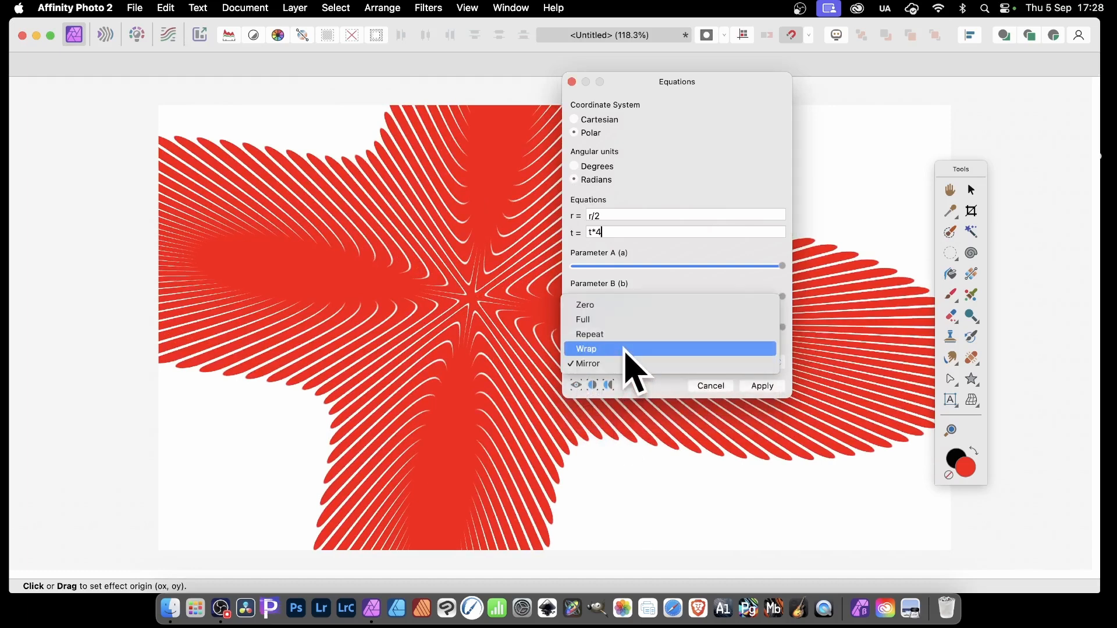
click(626, 349)
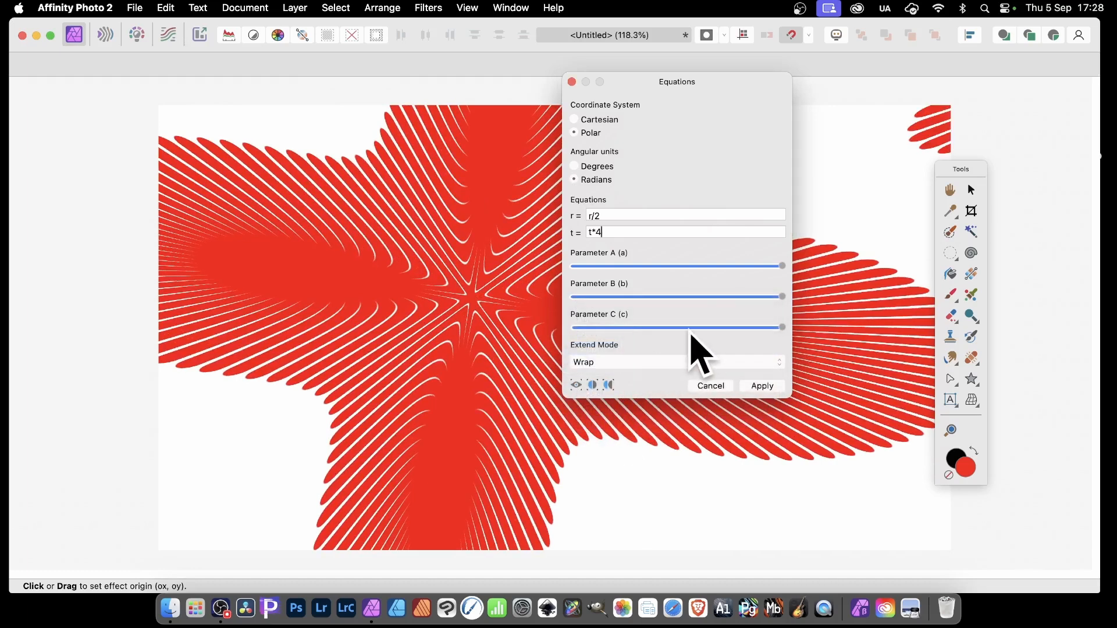
click(608, 362)
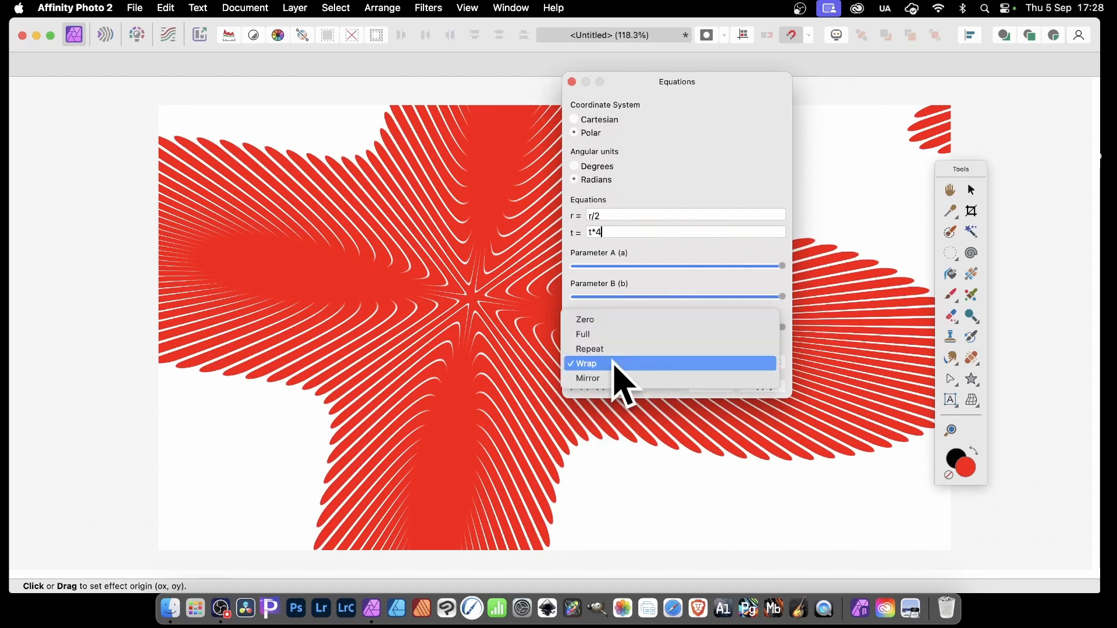
click(617, 320)
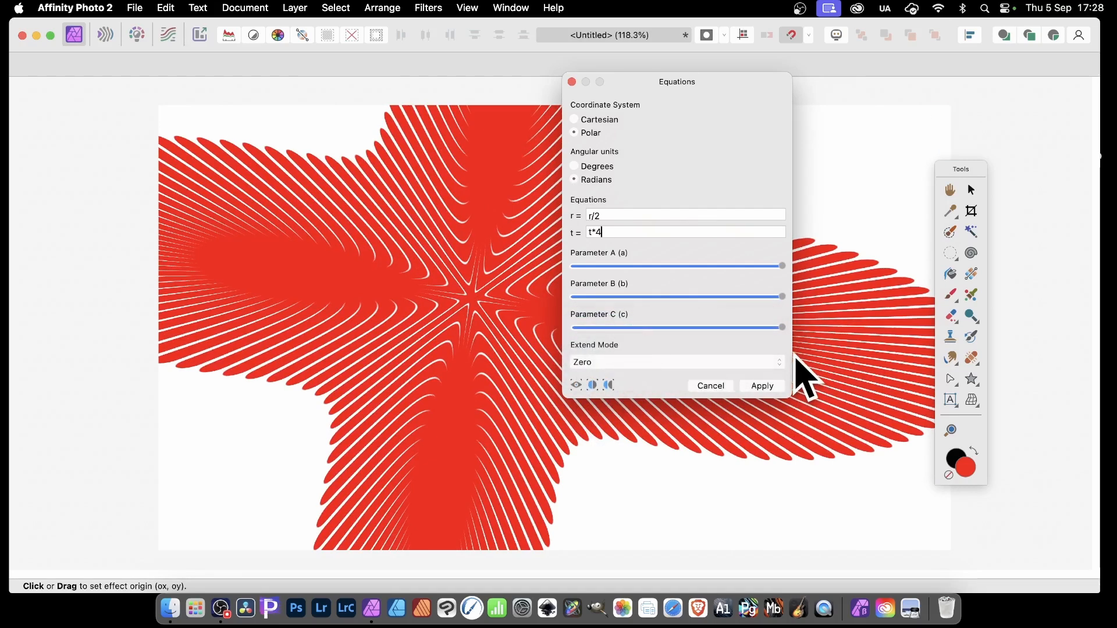
click(763, 387)
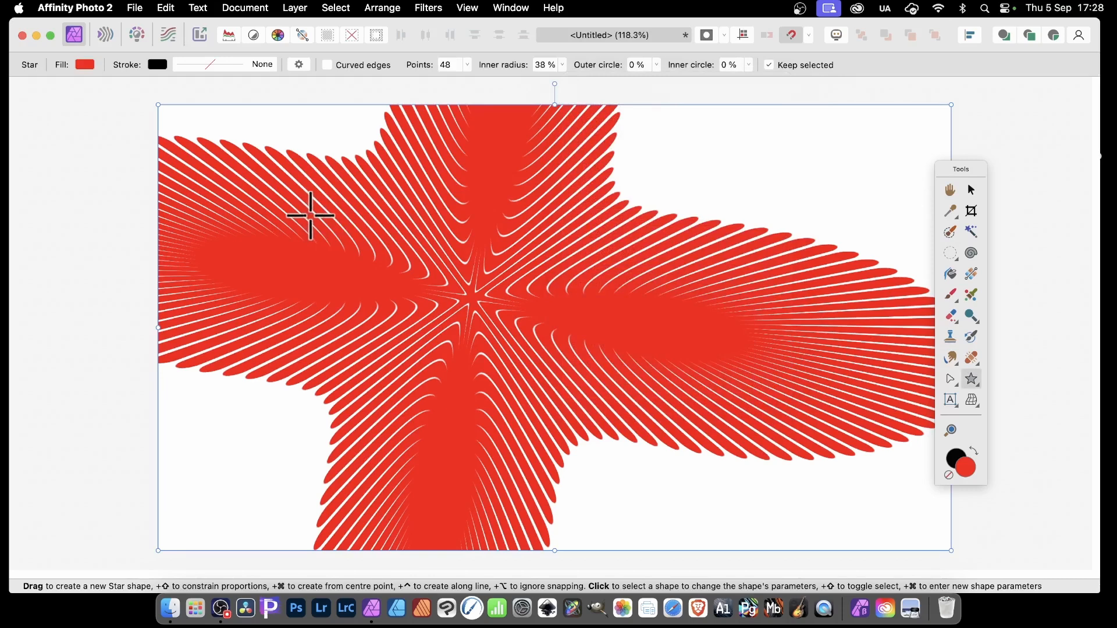
- Try a gradient overlay and an outer shadow as layer effects on the distorted pattern, switching each off again
right_click(449, 179)
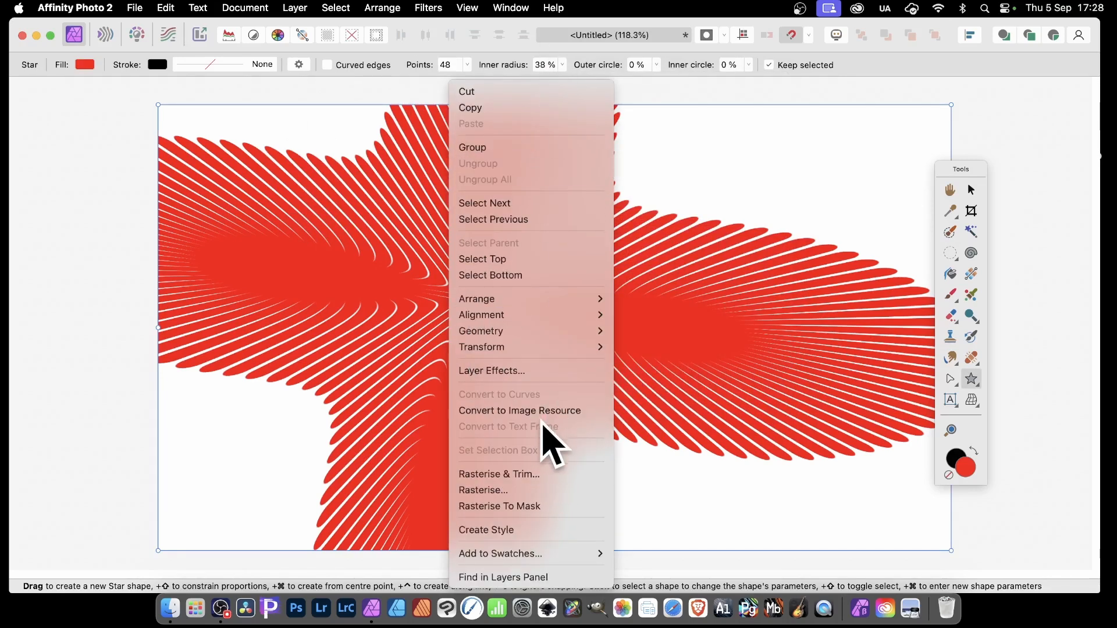
click(515, 371)
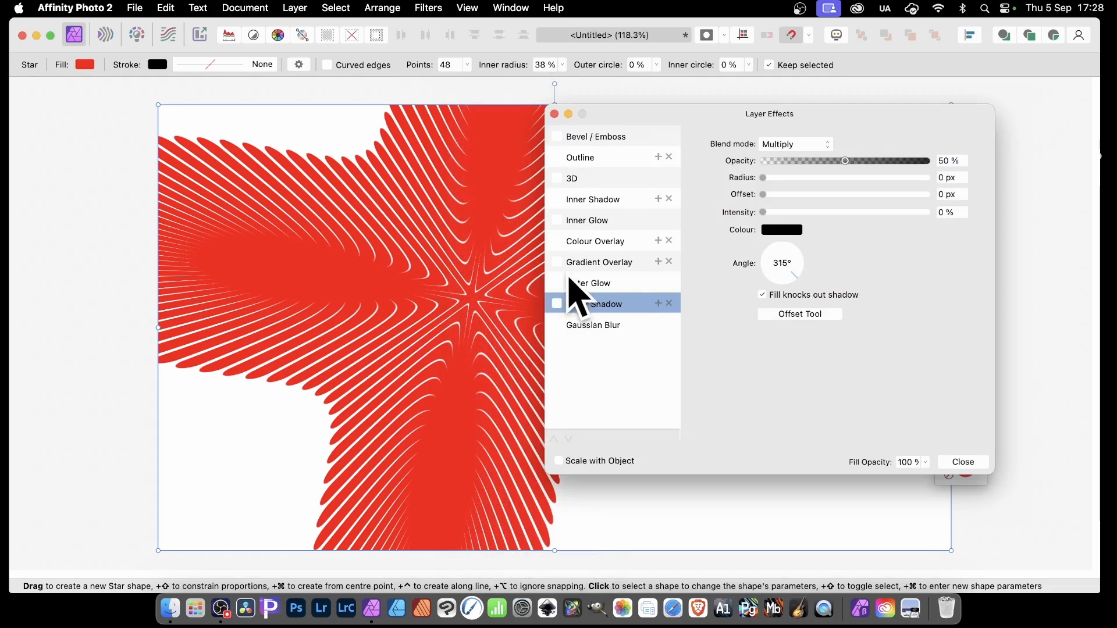
click(557, 261)
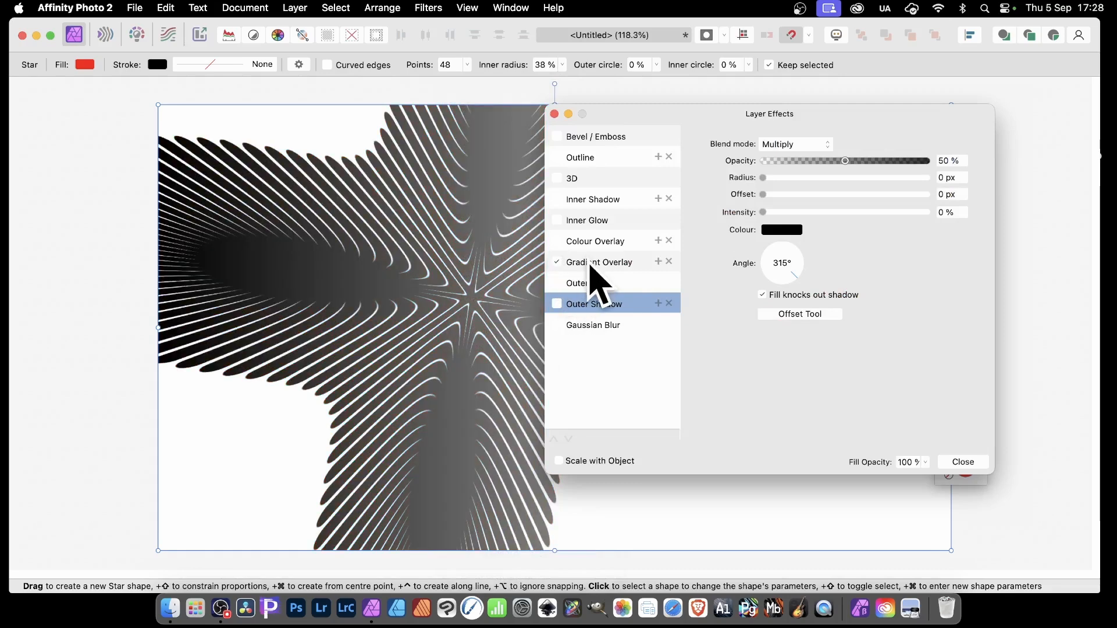
click(557, 262)
click(556, 304)
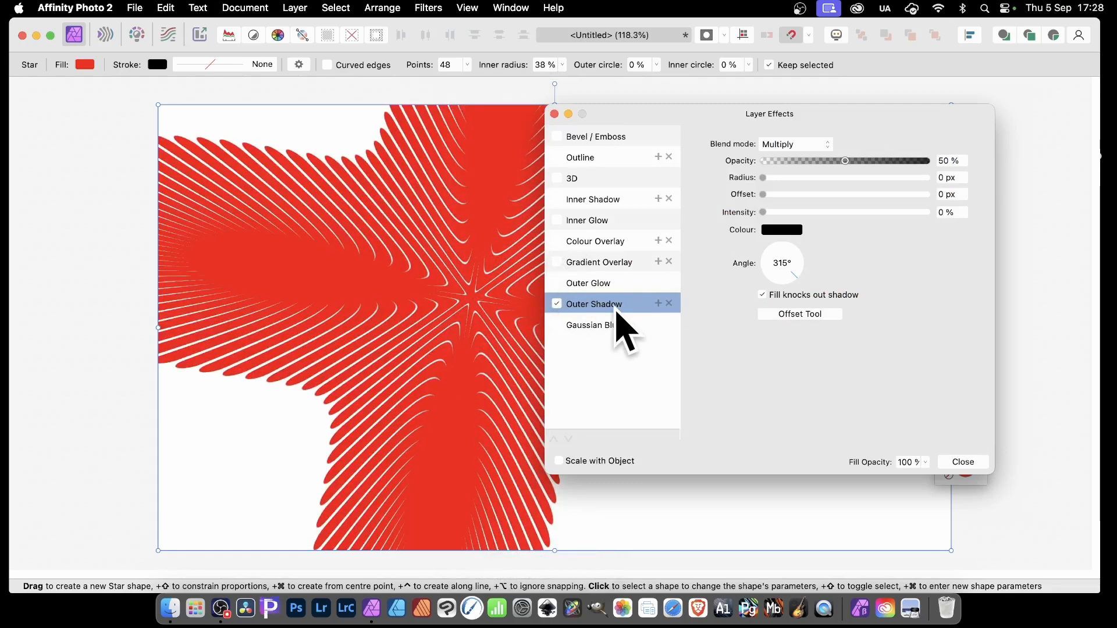
click(557, 304)
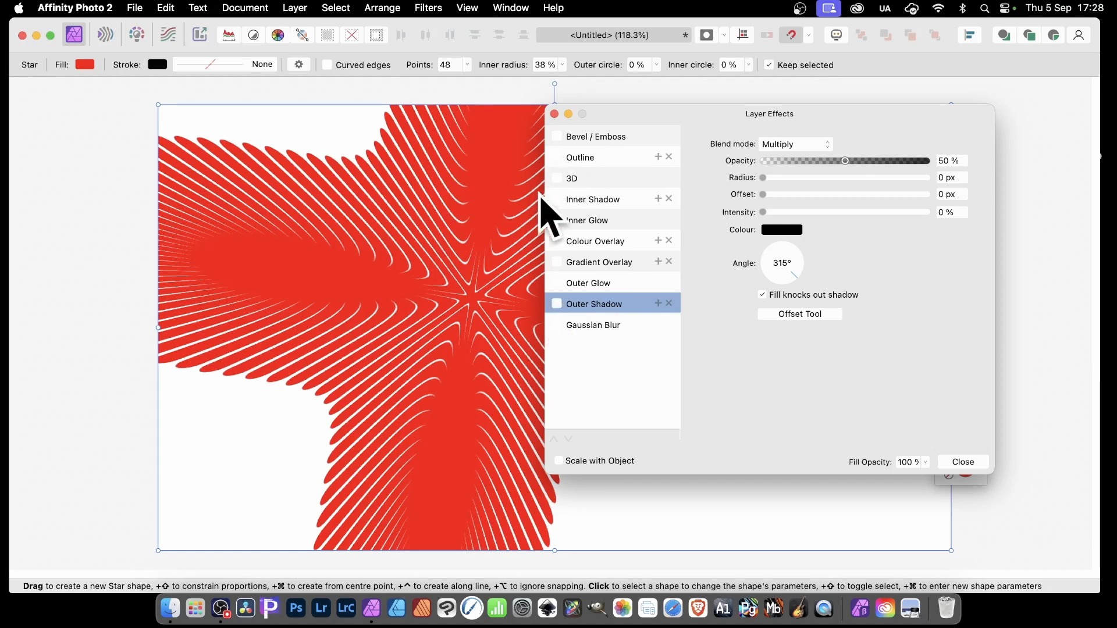
- Add a 3D layer effect with a radius of 16.2 px to the distorted pattern
click(557, 178)
click(599, 180)
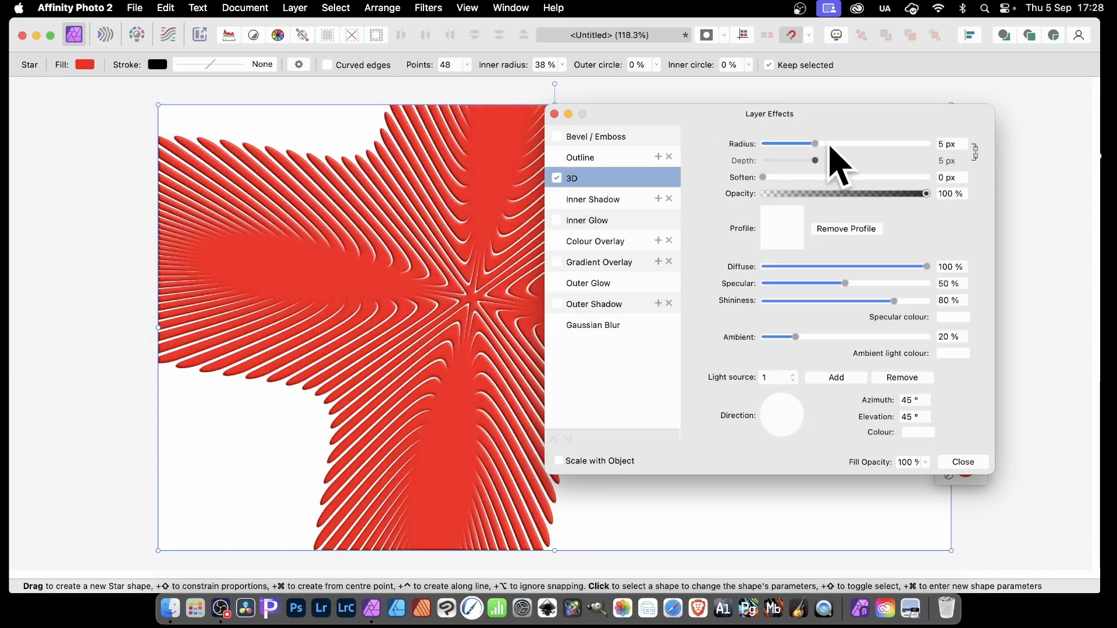
mouse_move(831, 144)
mouse_down()
mouse_move(860, 156)
mouse_move(843, 150)
mouse_up()
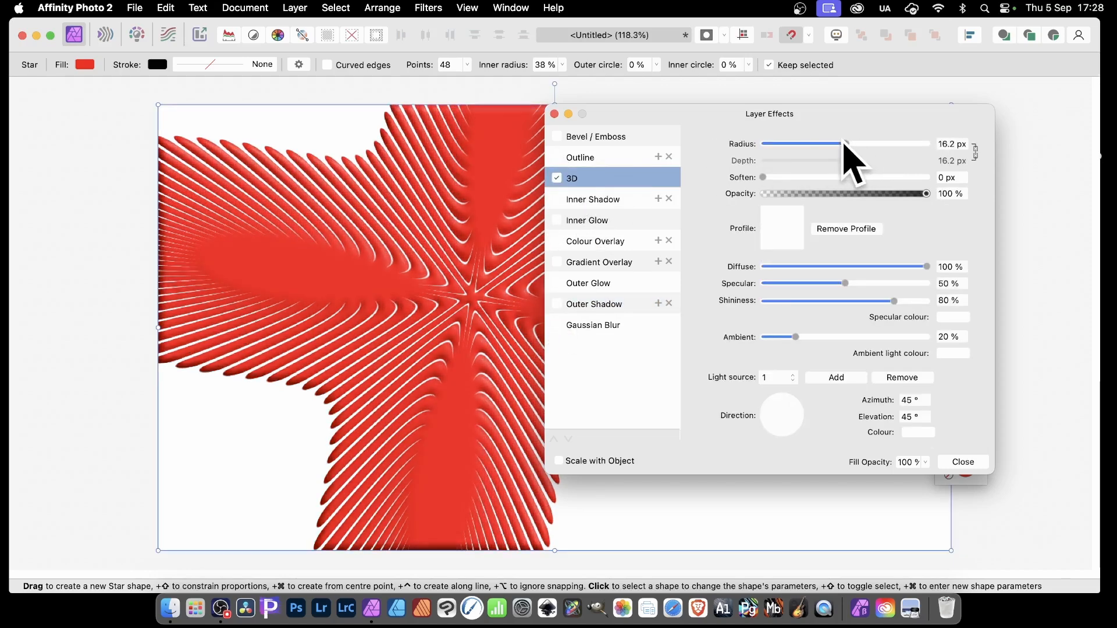
click(963, 462)
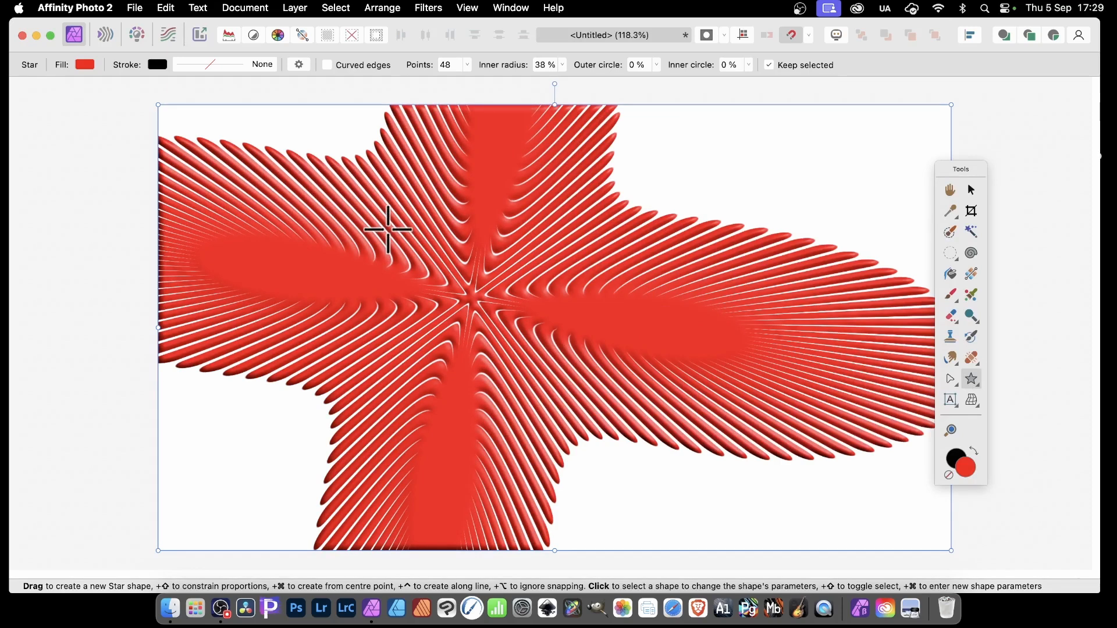
- Delete the distorted pattern and draw a tall, narrow red diamond left of the canvas centre
key(Delete)
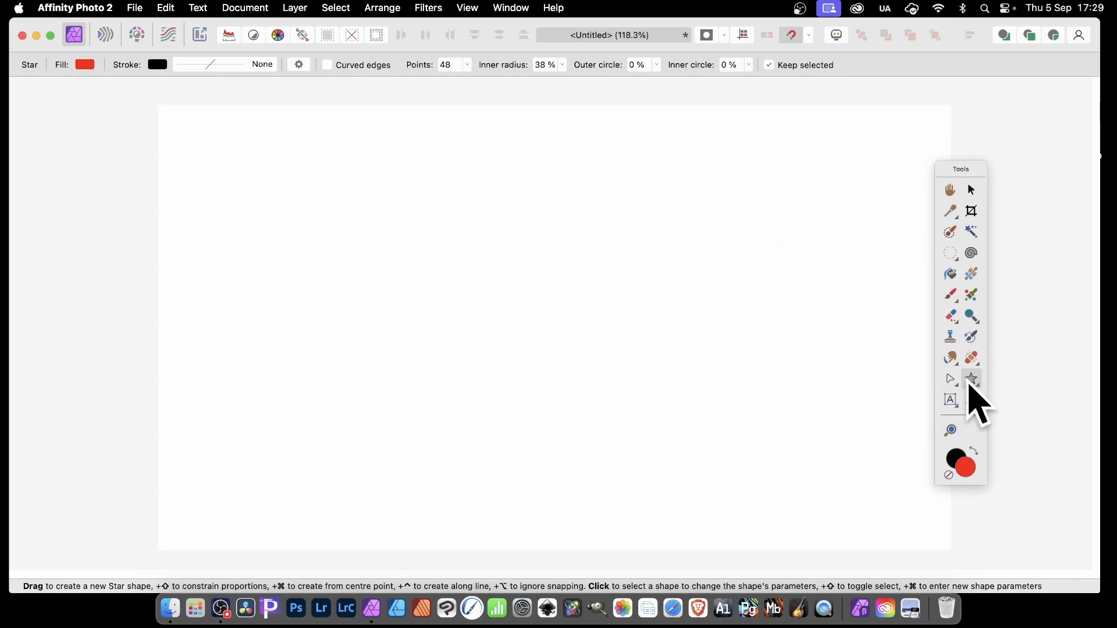
click(971, 382)
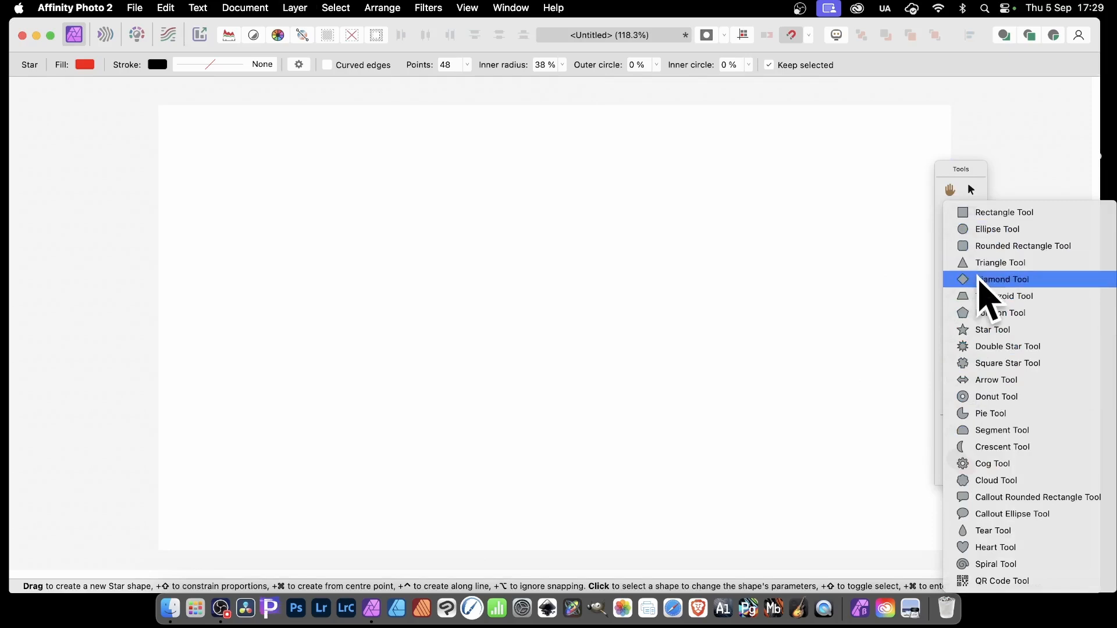
click(982, 283)
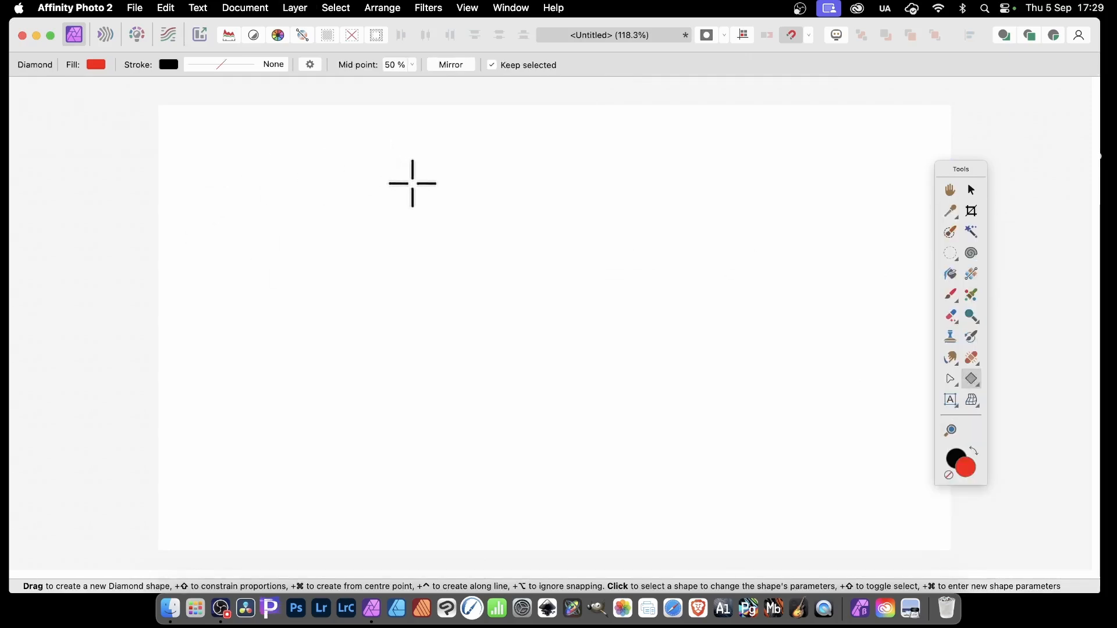
drag(426, 160, 529, 492)
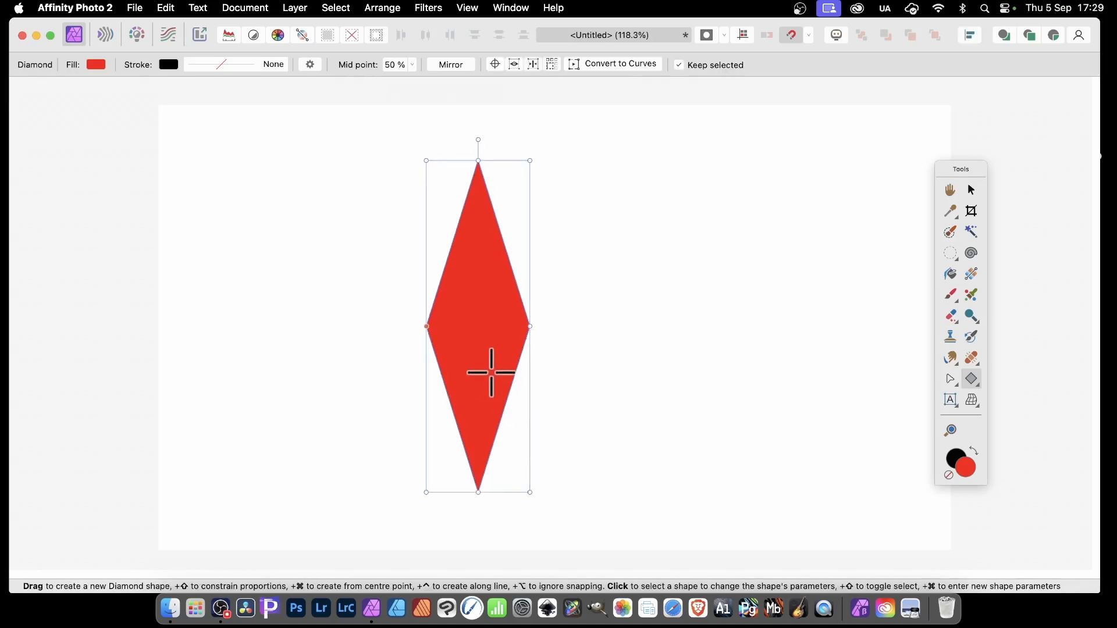
- Move the diamond further left and duplicate it twice to the right, forming a row of three overlapping diamonds
click(971, 192)
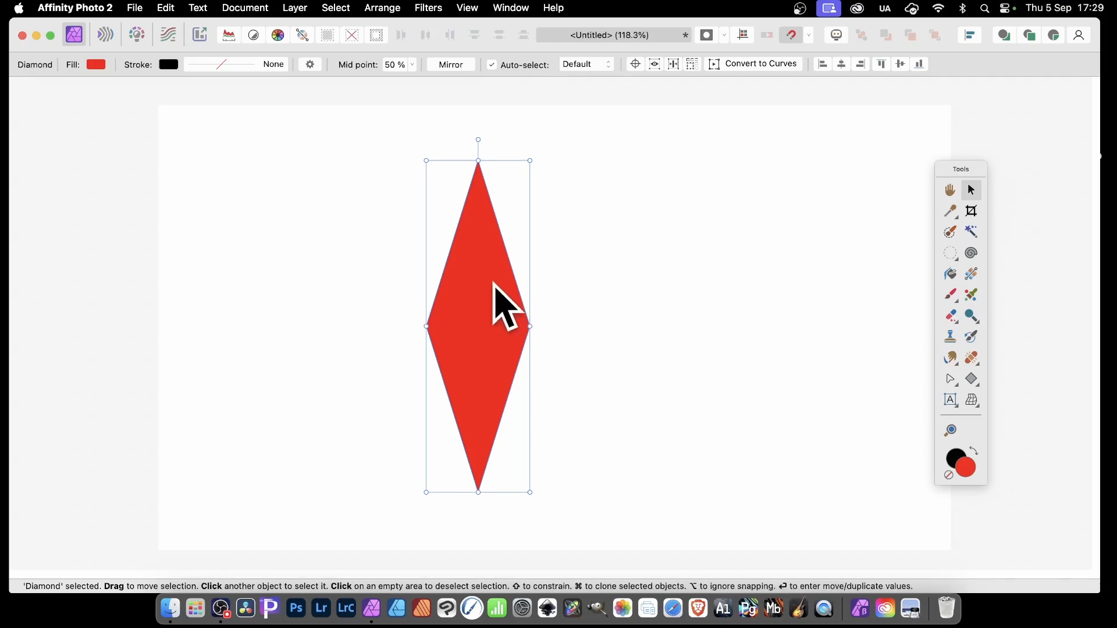
drag(494, 294, 418, 291)
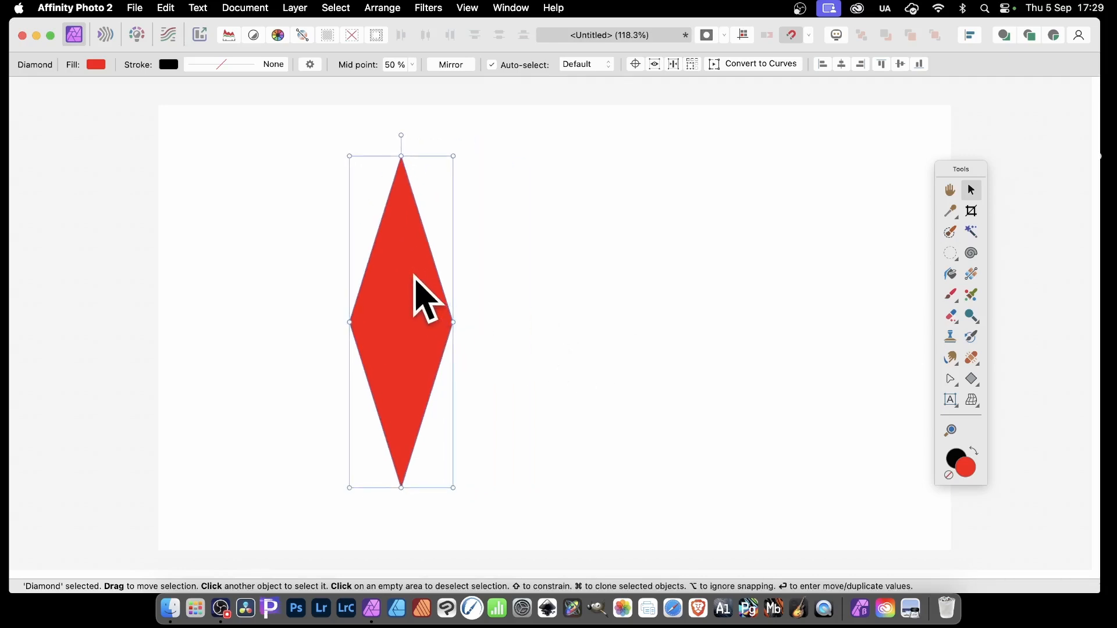
mouse_move(414, 291)
super+mouse_down()
mouse_move(569, 291)
mouse_move(483, 292)
mouse_move(543, 324)
super+mouse_up()
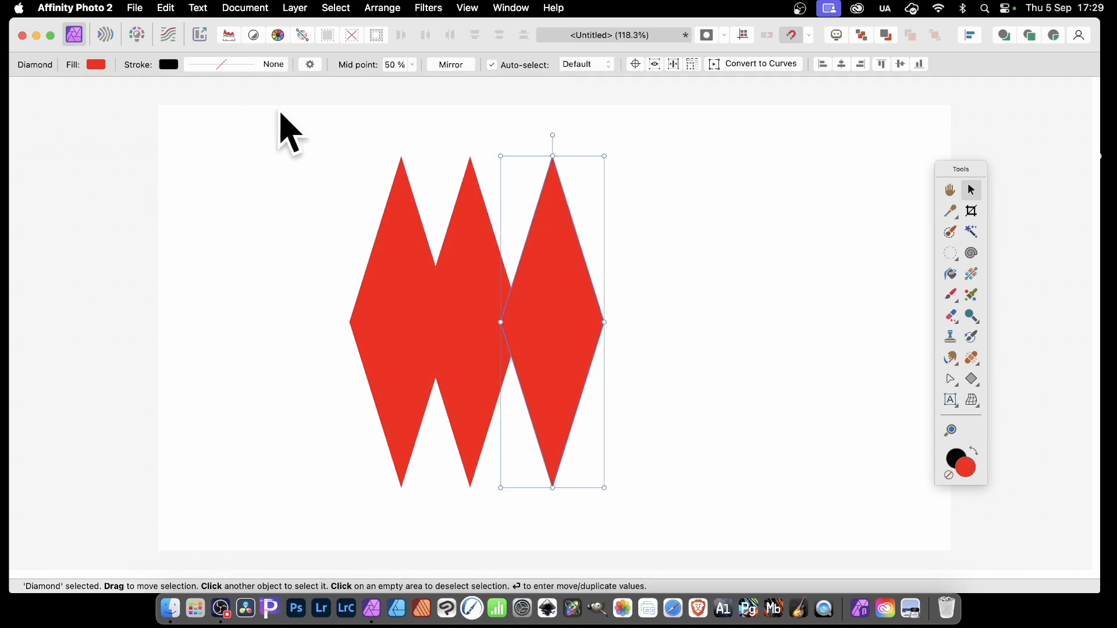
- Group the three diamonds and rasterise the group into a pixel layer
drag(285, 105, 764, 556)
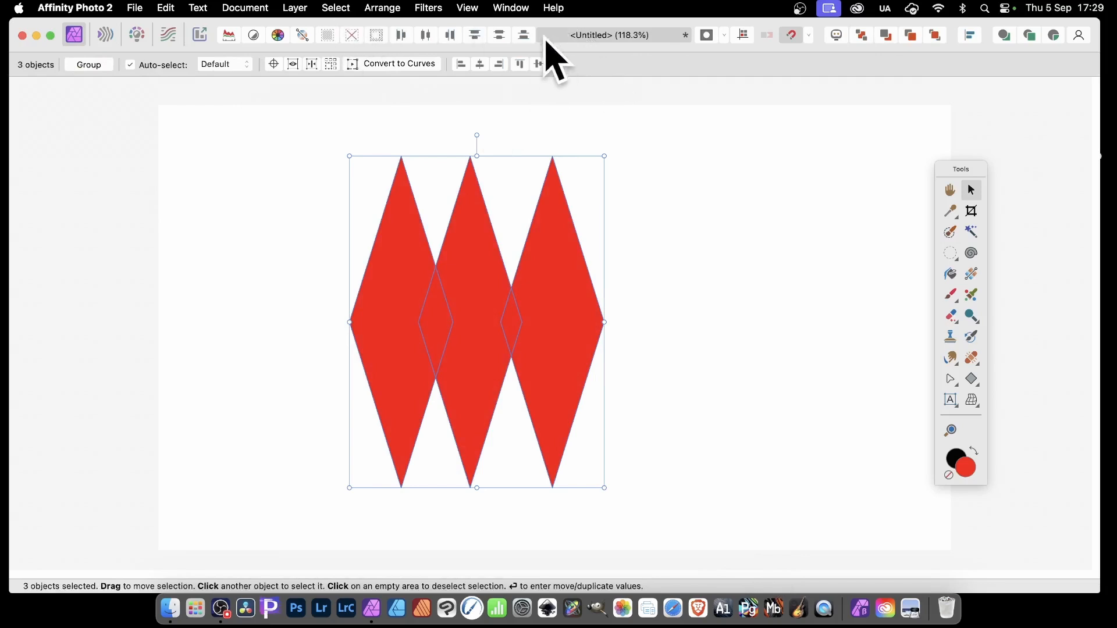
right_click(549, 216)
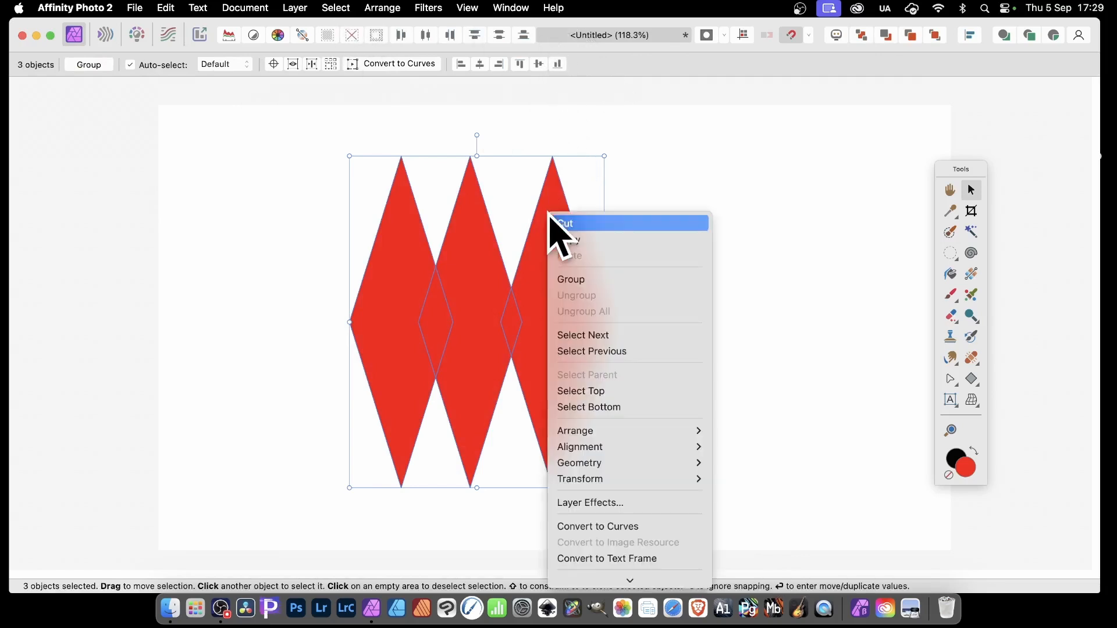
click(564, 282)
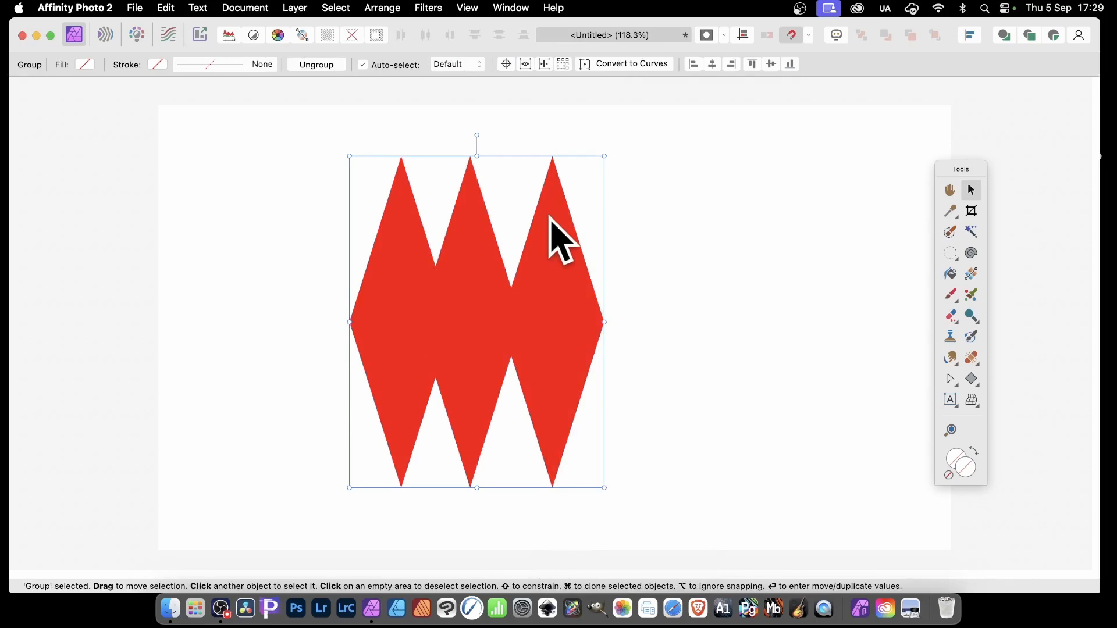
right_click(550, 216)
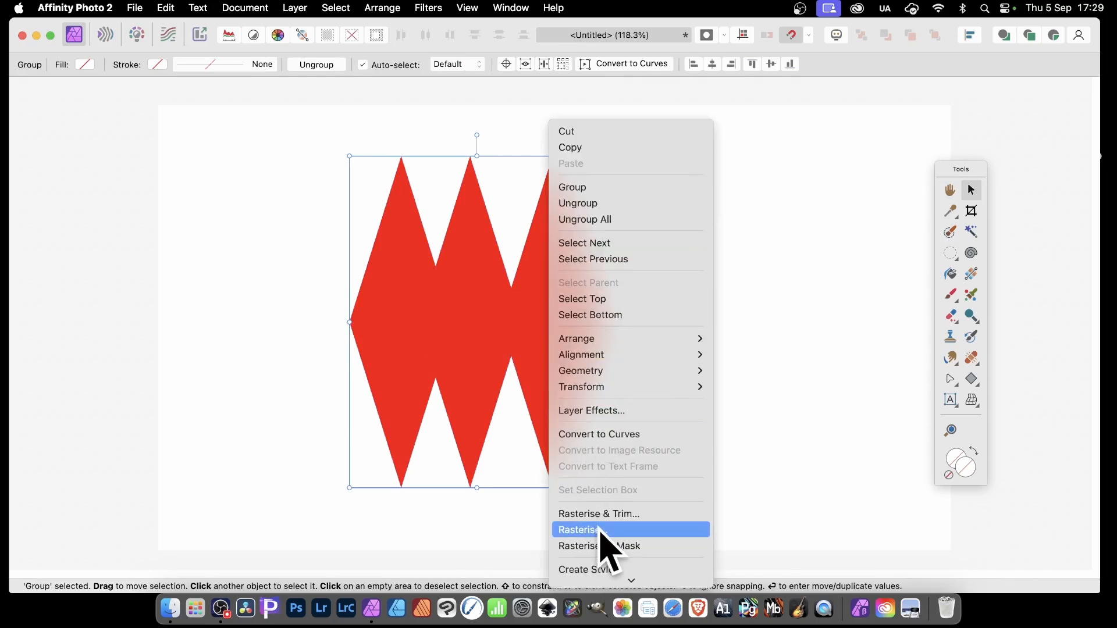
click(602, 531)
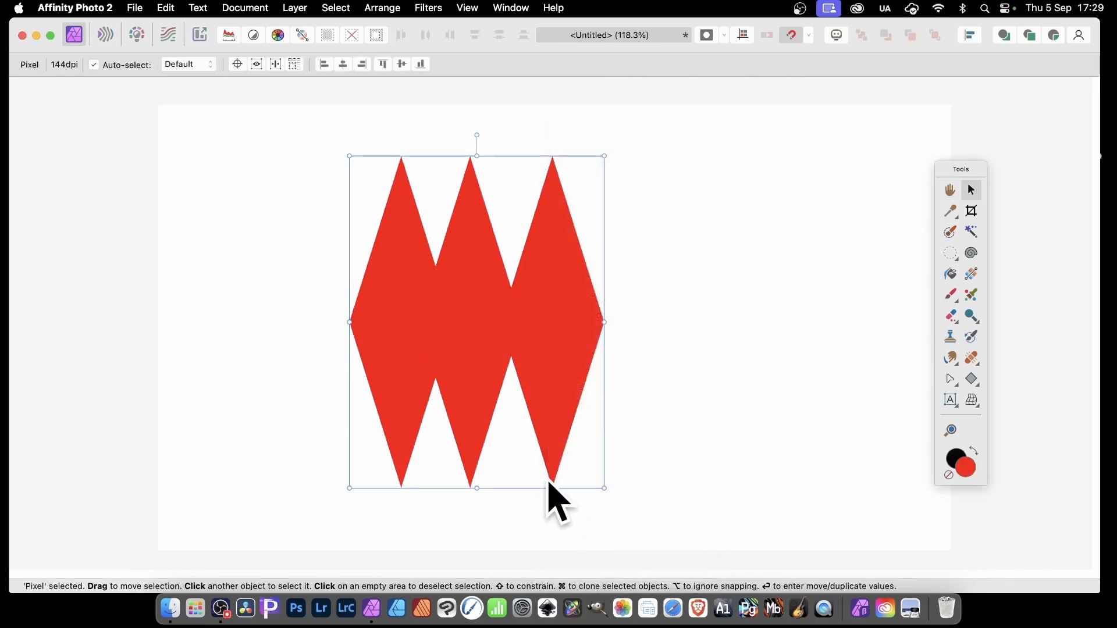
- Try the Equations distort filter on the rasterised diamonds with polar coordinates and the radius equation r/2
click(430, 8)
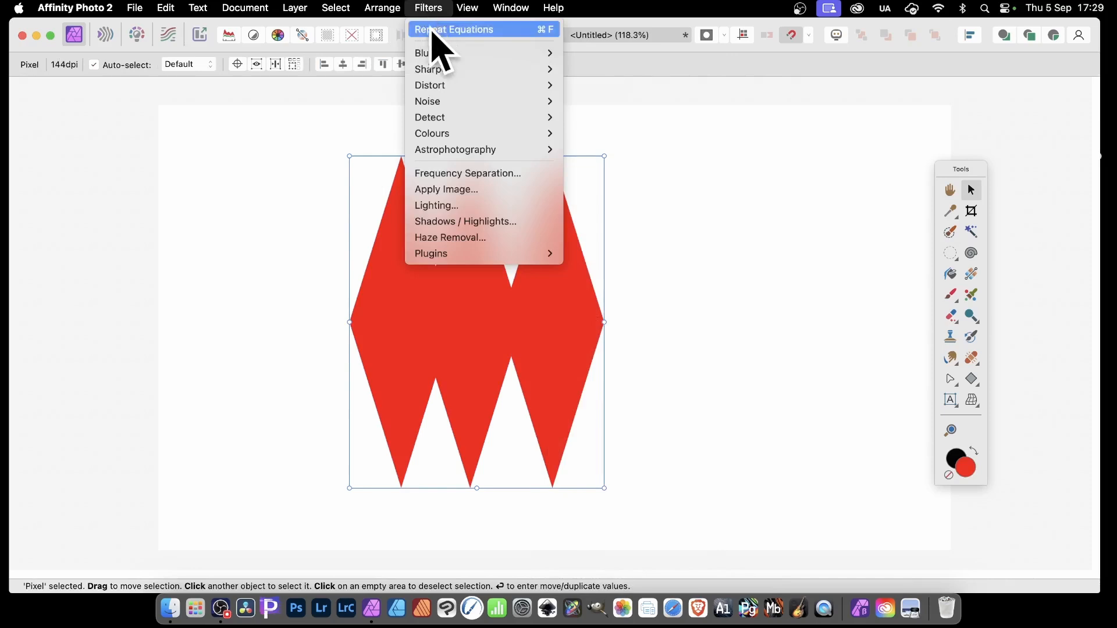
mouse_move(445, 85)
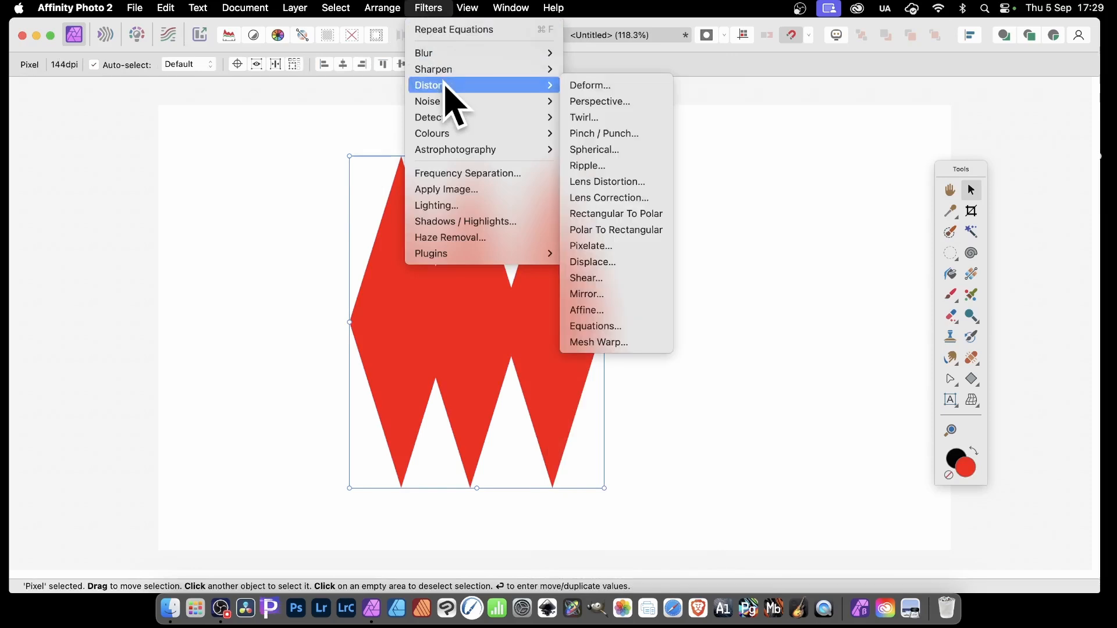
click(626, 327)
drag(937, 240, 600, 124)
click(528, 179)
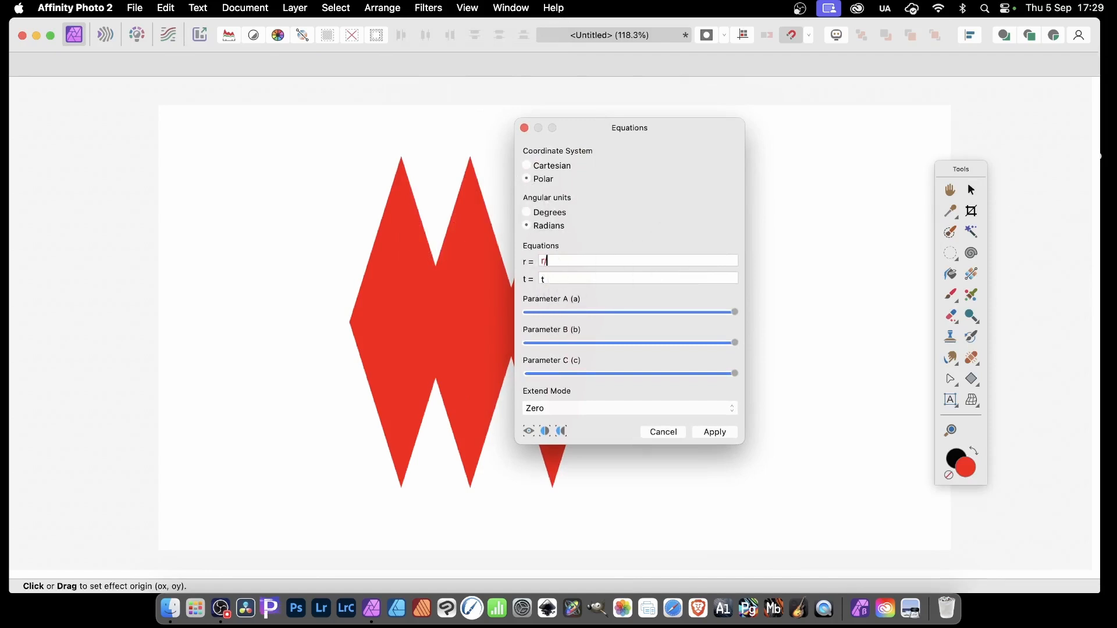
text(3)
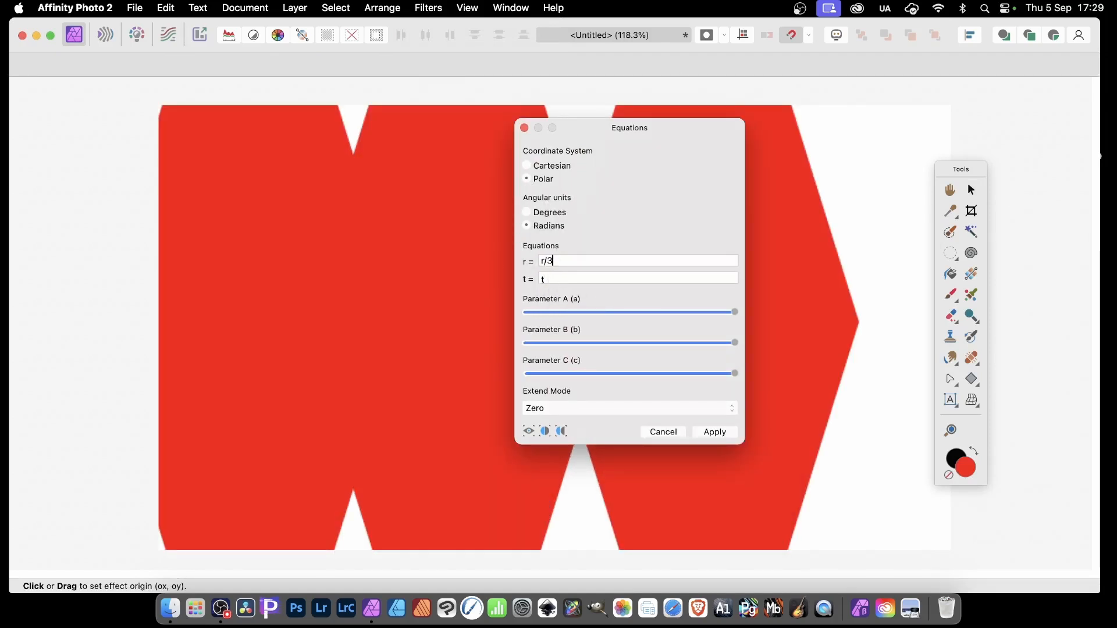
key(BackSpace)
text(2)
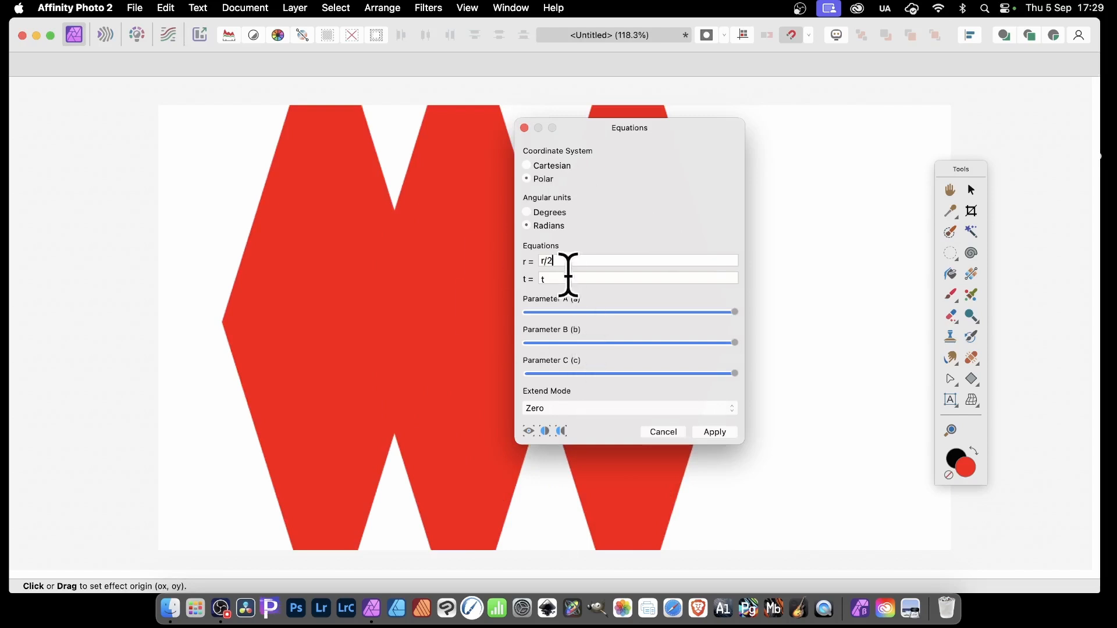
- Try the angle equations t*4 and t*40 with a shifted effect origin, and discard the Equations filter
text(*)
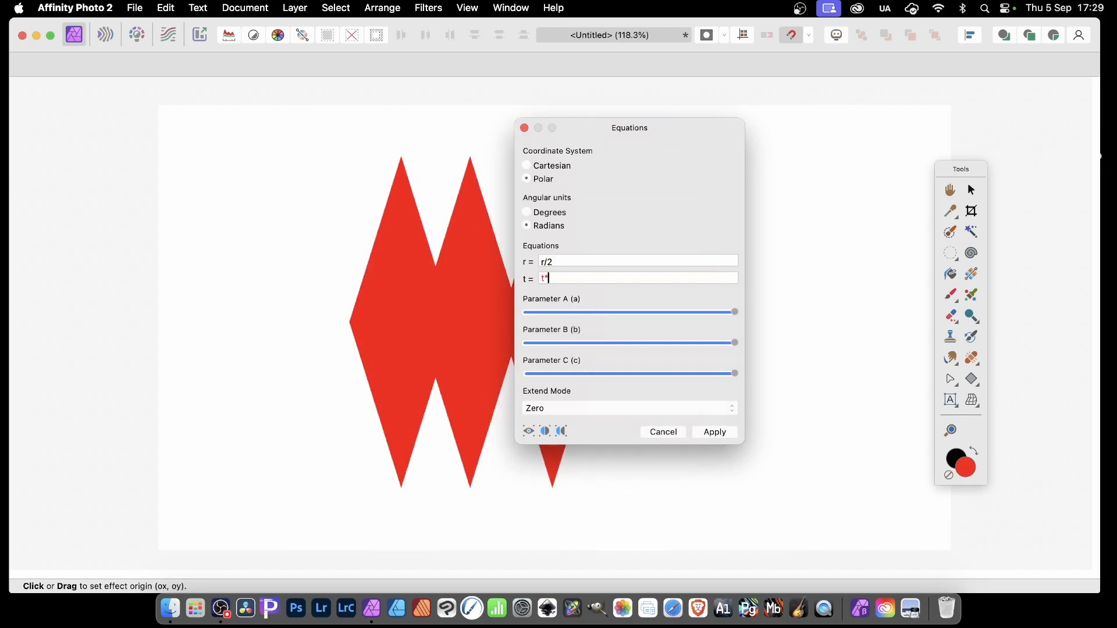
text(4)
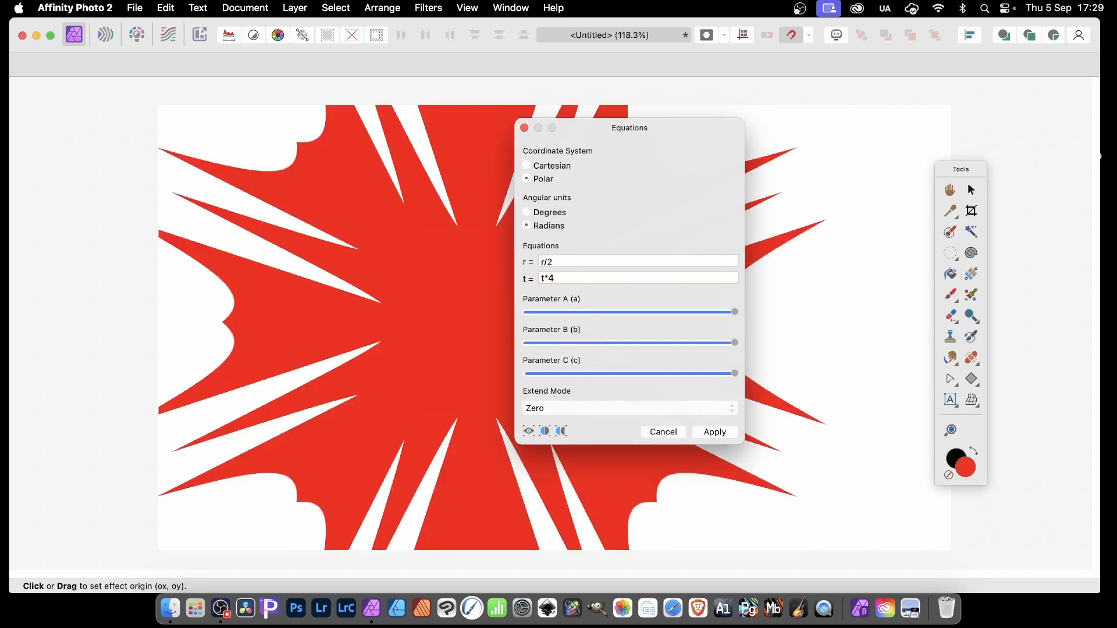
mouse_move(478, 343)
mouse_down()
mouse_move(506, 324)
mouse_move(452, 324)
mouse_move(474, 329)
mouse_move(466, 337)
mouse_up()
click(560, 280)
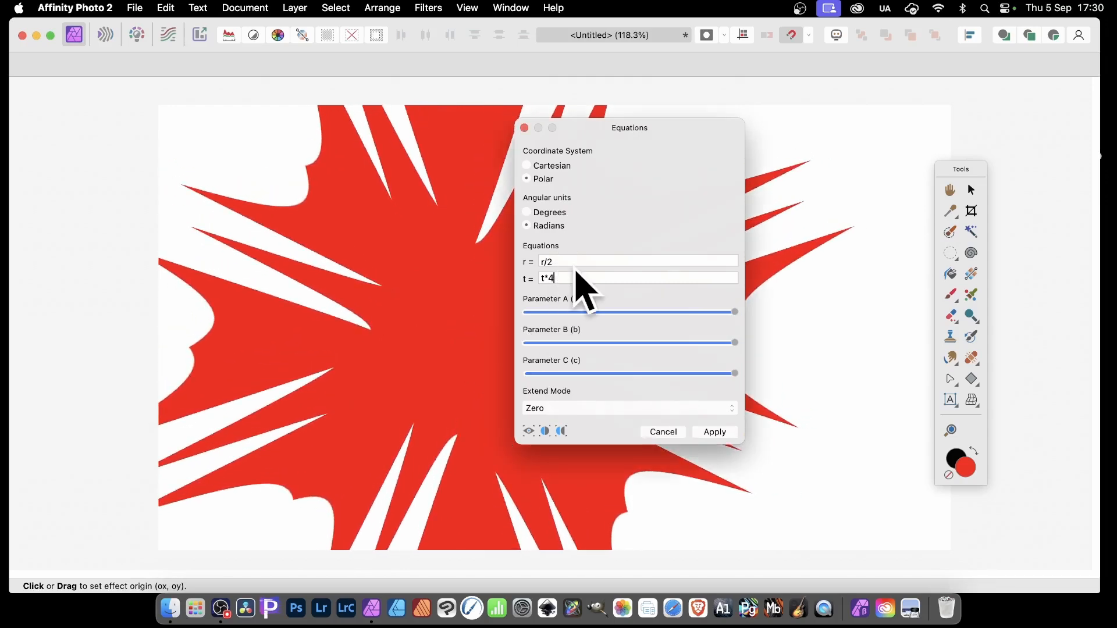
text(0)
drag(442, 262, 504, 312)
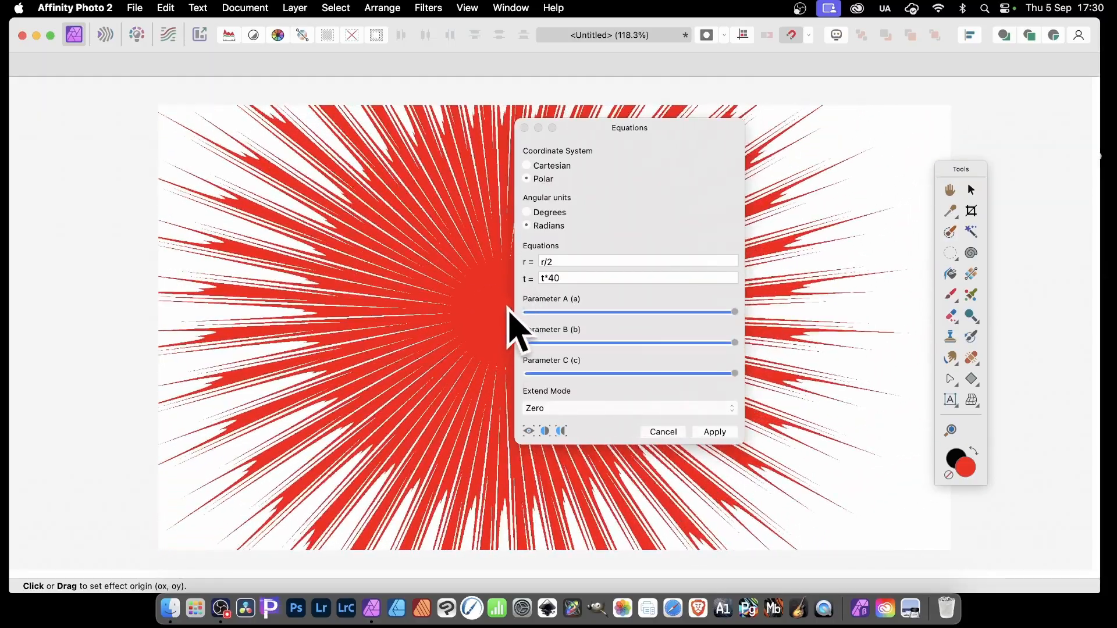
click(667, 434)
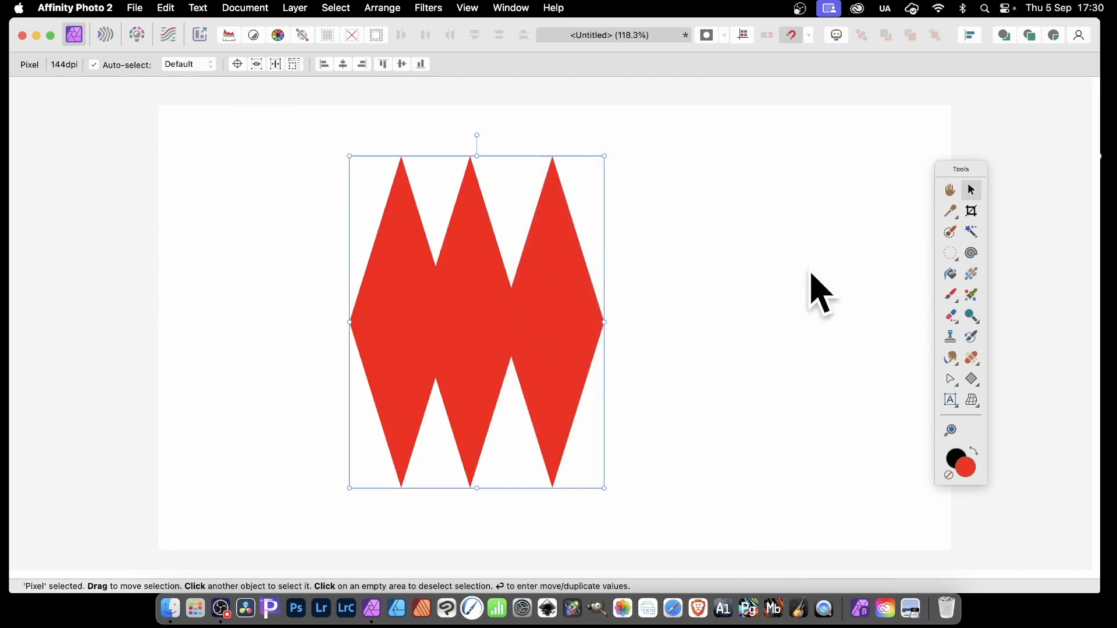
- Delete the diamond layer and draw a large red five-point double star near the canvas centre
key(Delete)
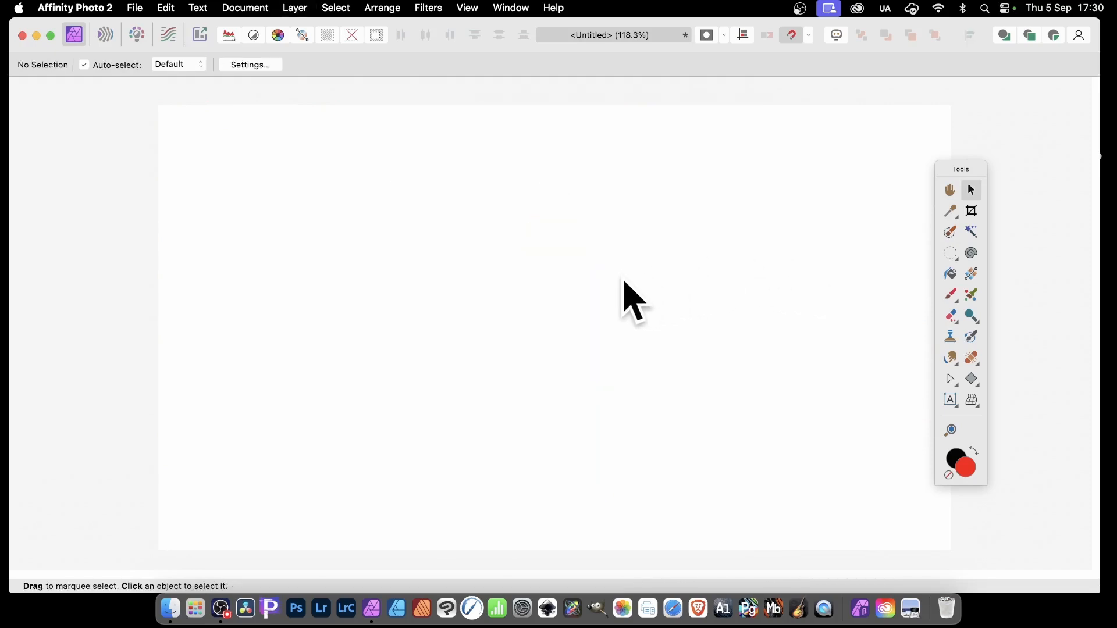
click(972, 379)
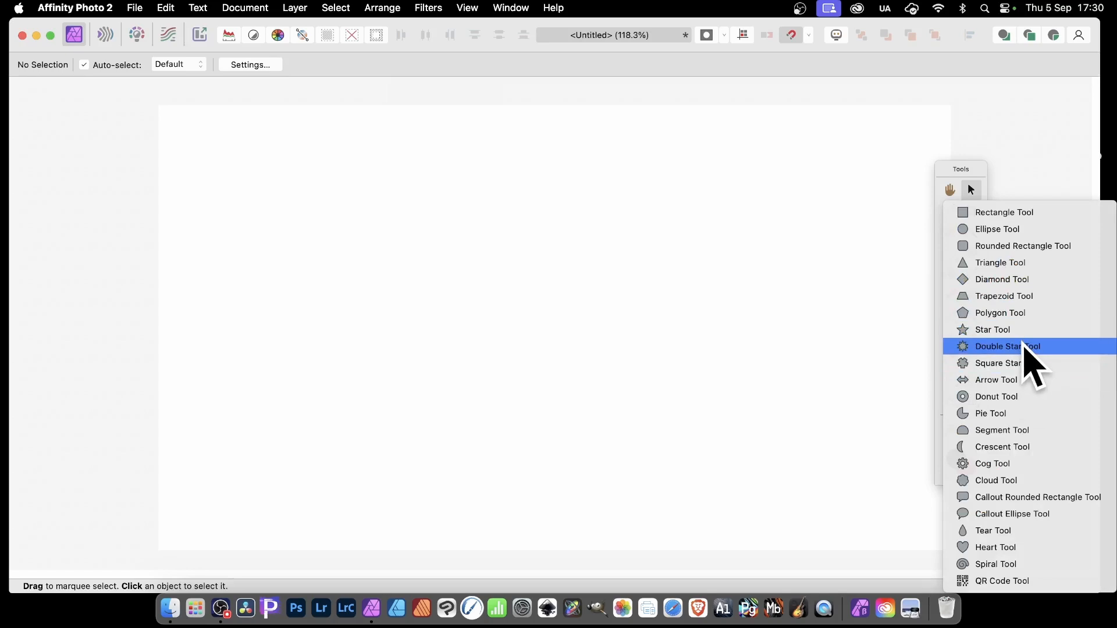
click(1006, 347)
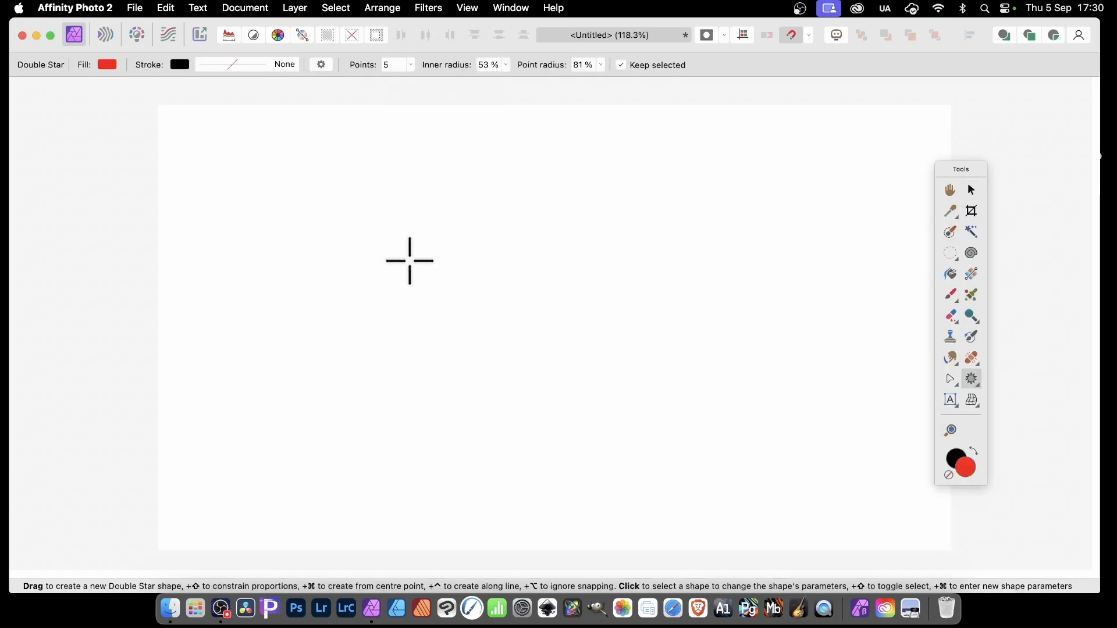
drag(375, 186, 675, 513)
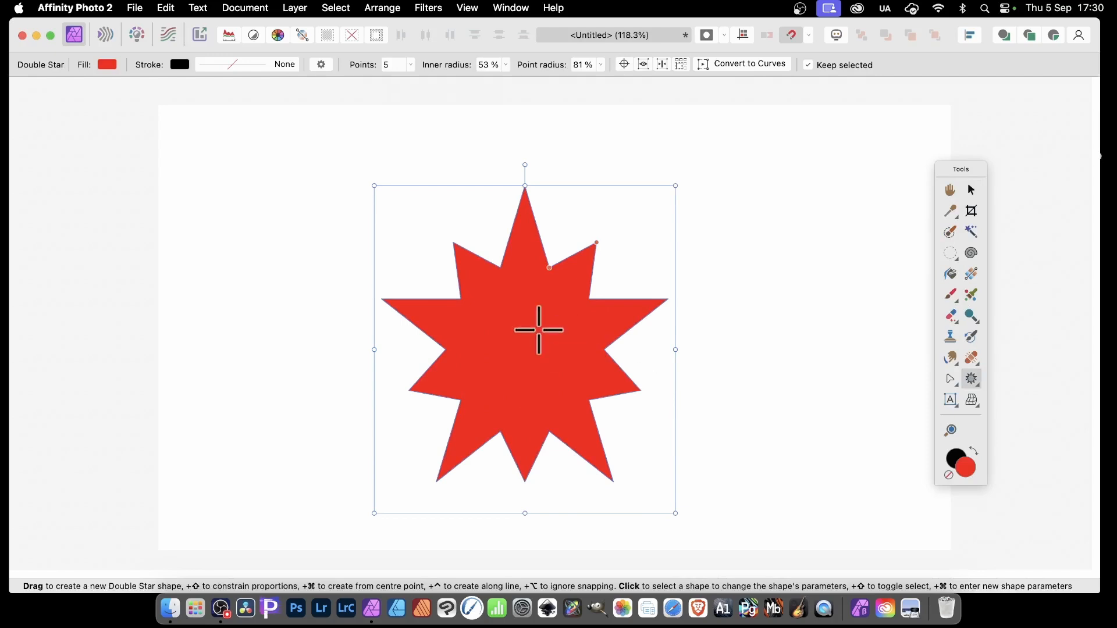
- Set the double star's inner radius to 39% and its point radius to 72%
drag(546, 270, 530, 304)
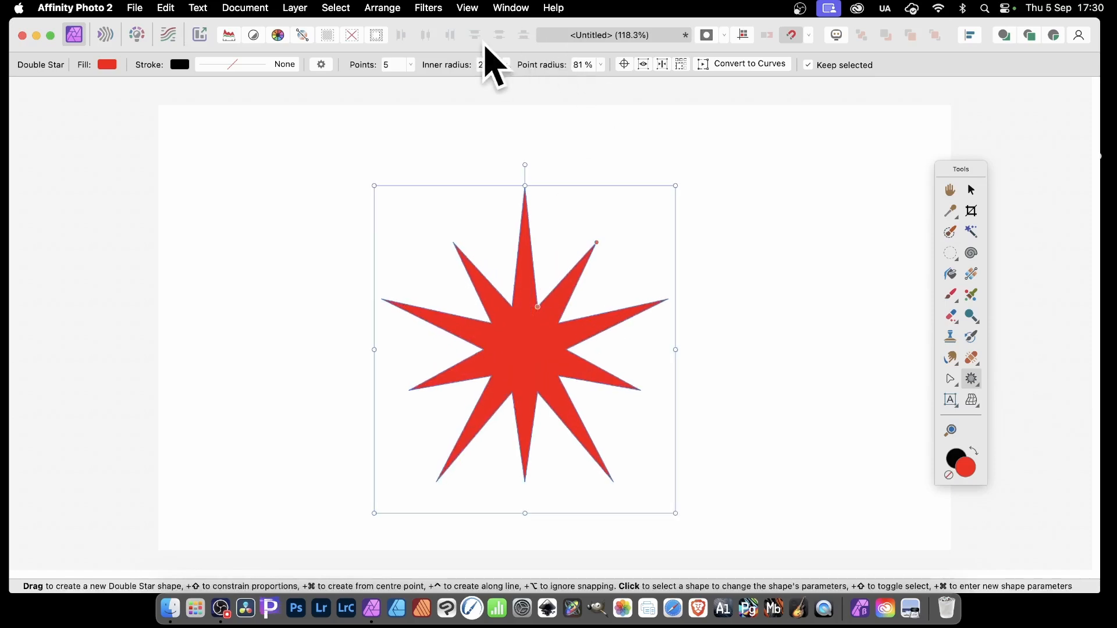
click(505, 64)
drag(504, 80, 517, 80)
click(601, 64)
mouse_move(594, 81)
mouse_down()
mouse_move(566, 80)
mouse_move(591, 80)
mouse_up()
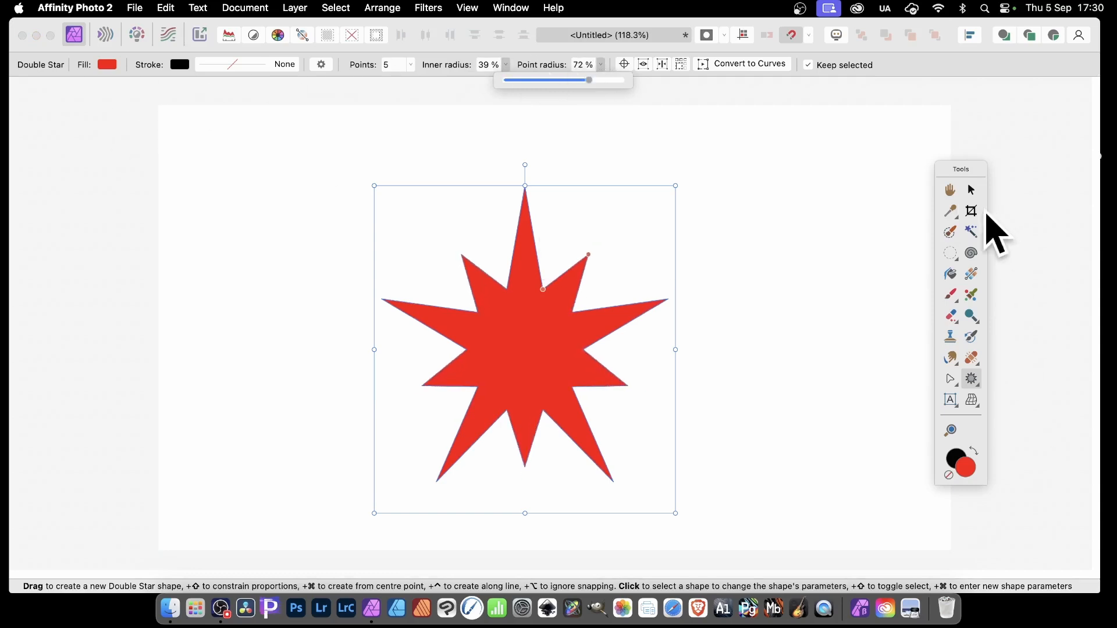
- Move the star up and to the left, and place a smaller duplicate centred inside it
click(971, 191)
drag(507, 369, 524, 341)
drag(662, 490, 574, 374)
drag(474, 312, 486, 333)
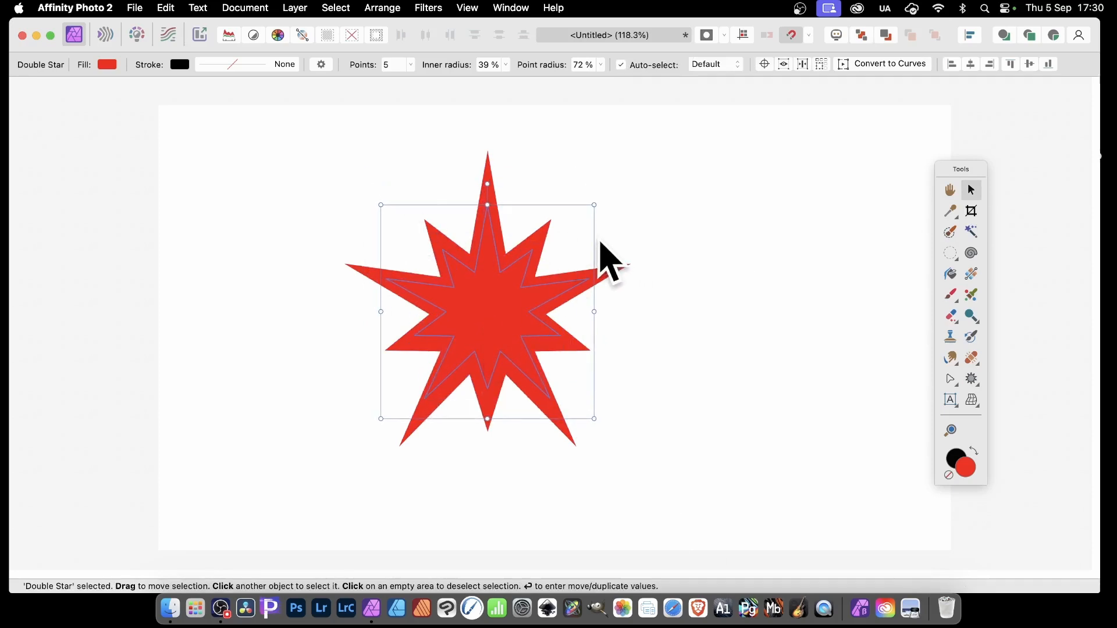
- Change the fill of the smaller inner star to blue
click(111, 63)
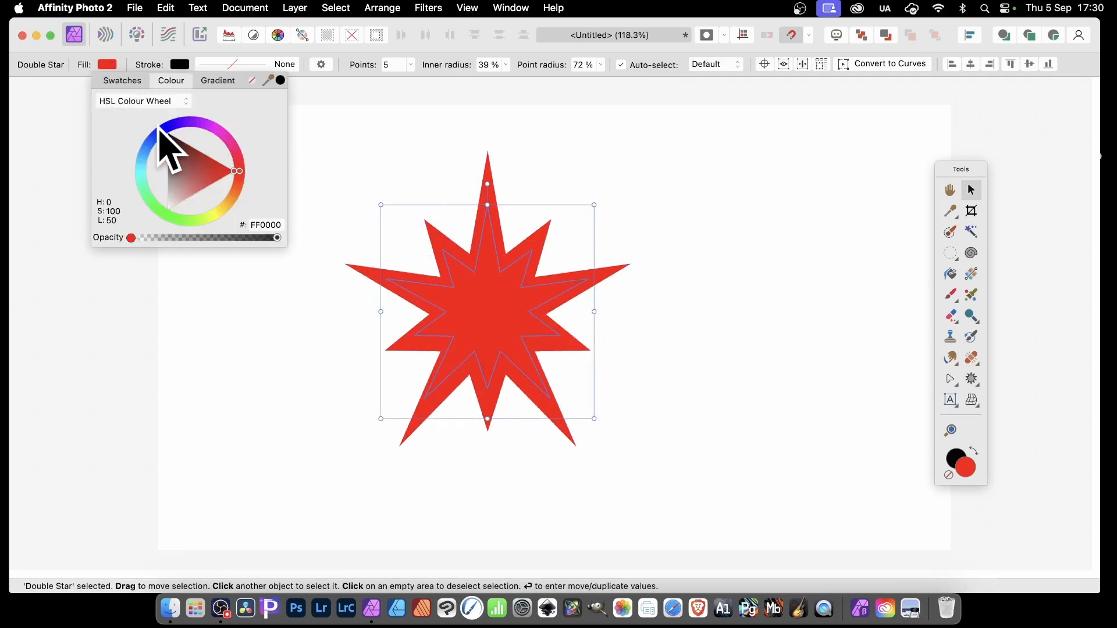
drag(162, 147, 150, 144)
click(610, 176)
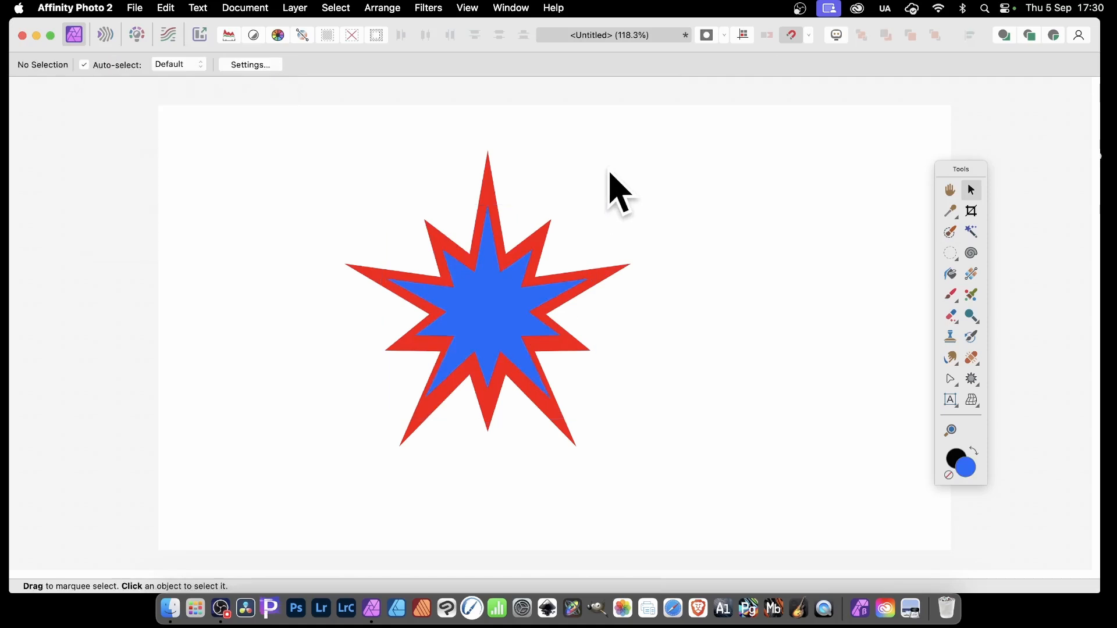
- Group the red and blue stars, and rasterise and trim the group into a pixel layer
drag(254, 127, 767, 470)
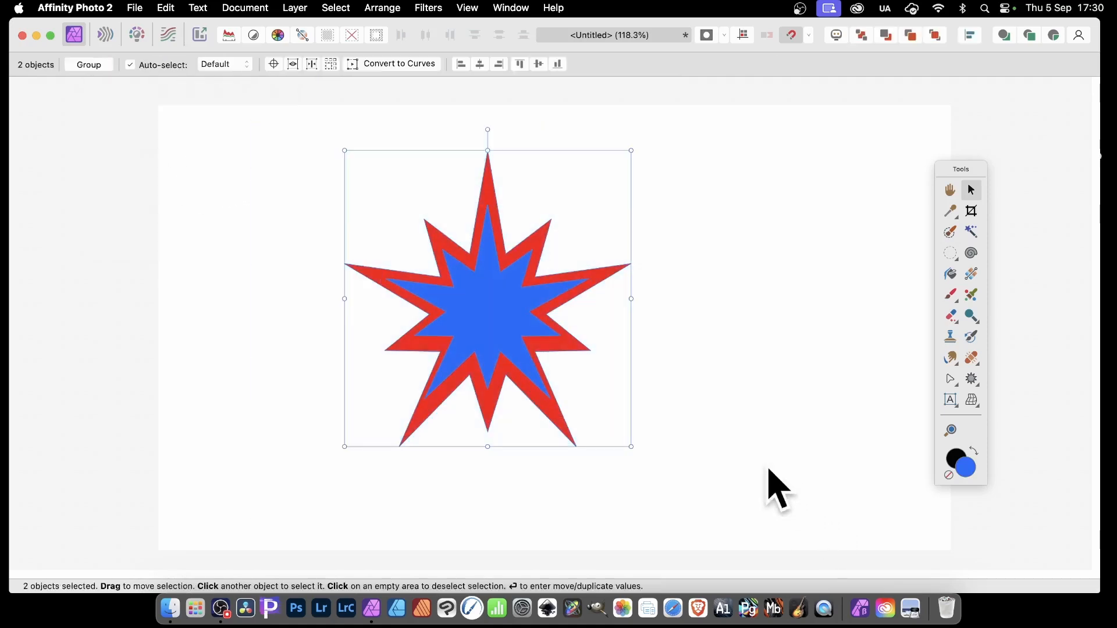
right_click(486, 286)
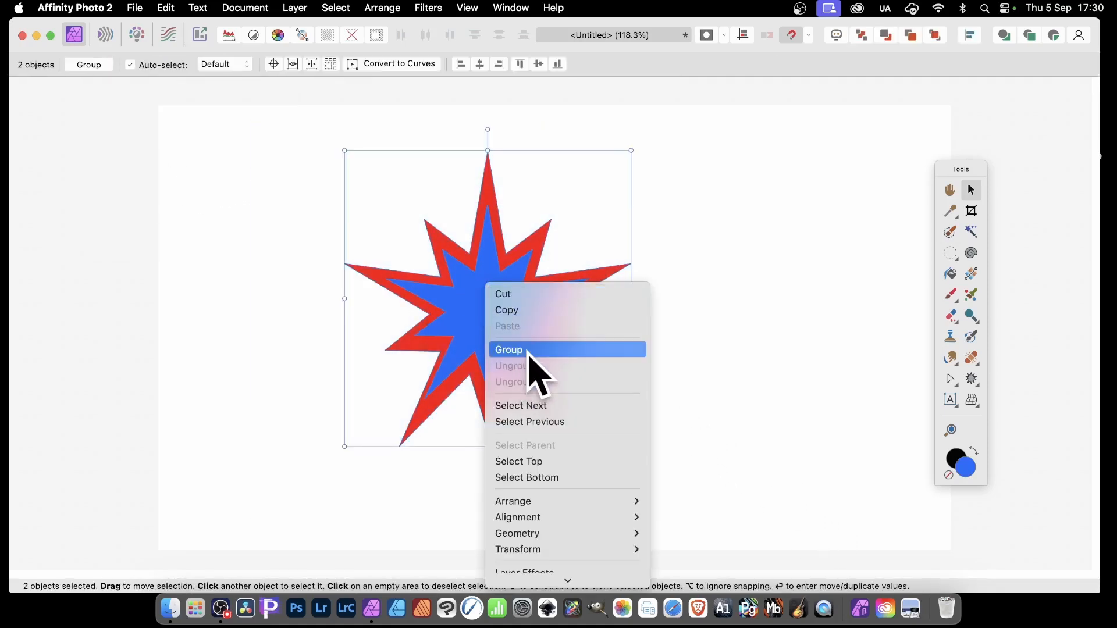
click(529, 356)
right_click(481, 287)
mouse_move(579, 581)
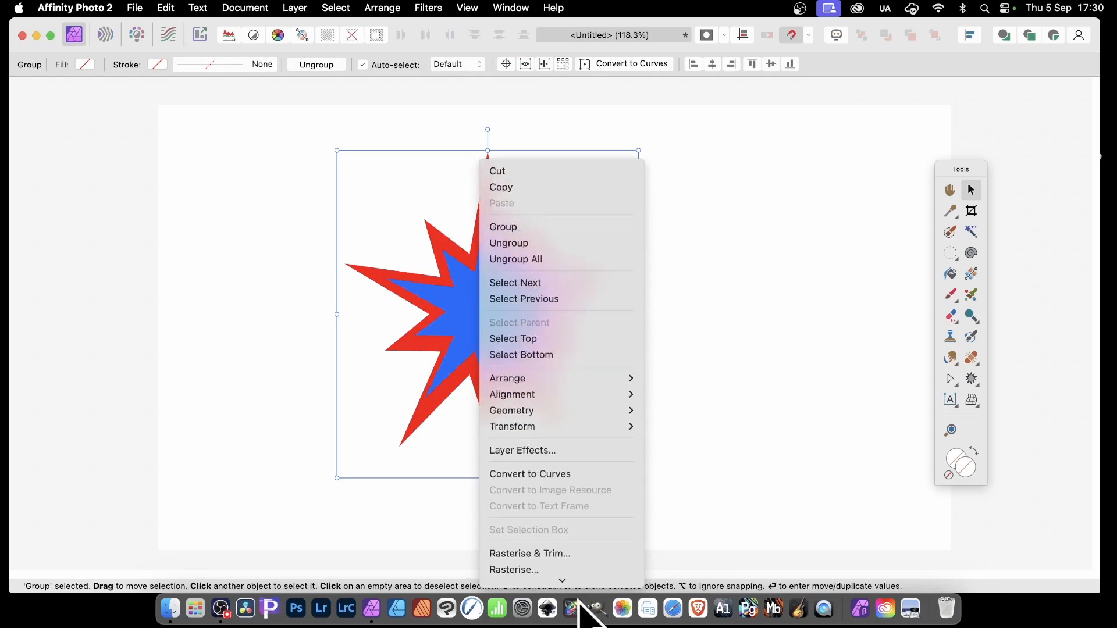
click(556, 556)
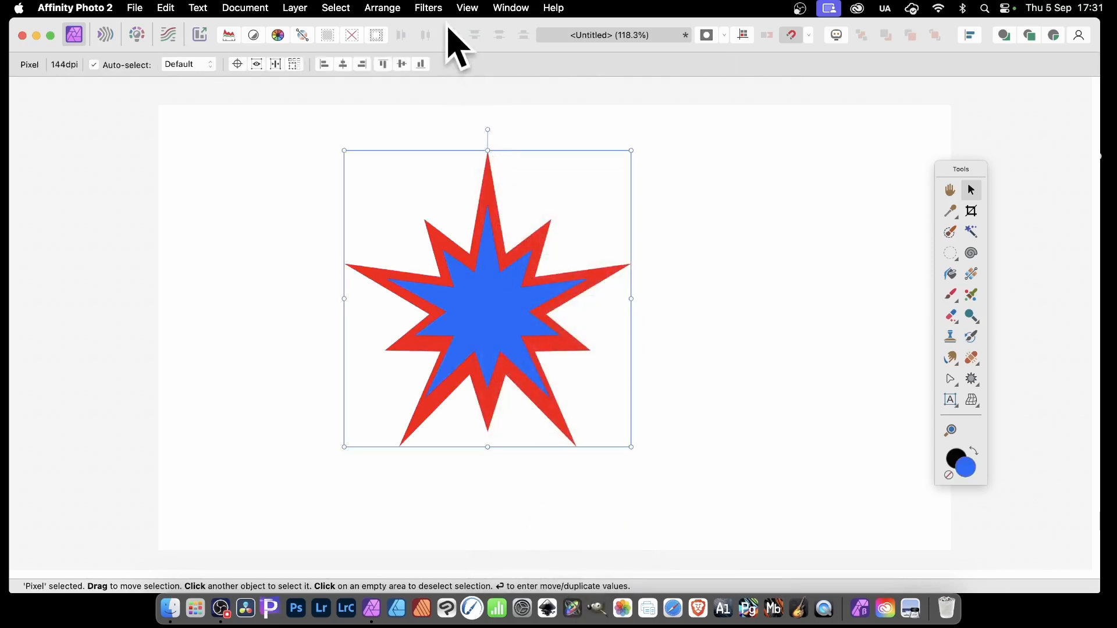
- Start the Equations distort filter on the star layer with polar coordinates
click(437, 5)
mouse_move(436, 86)
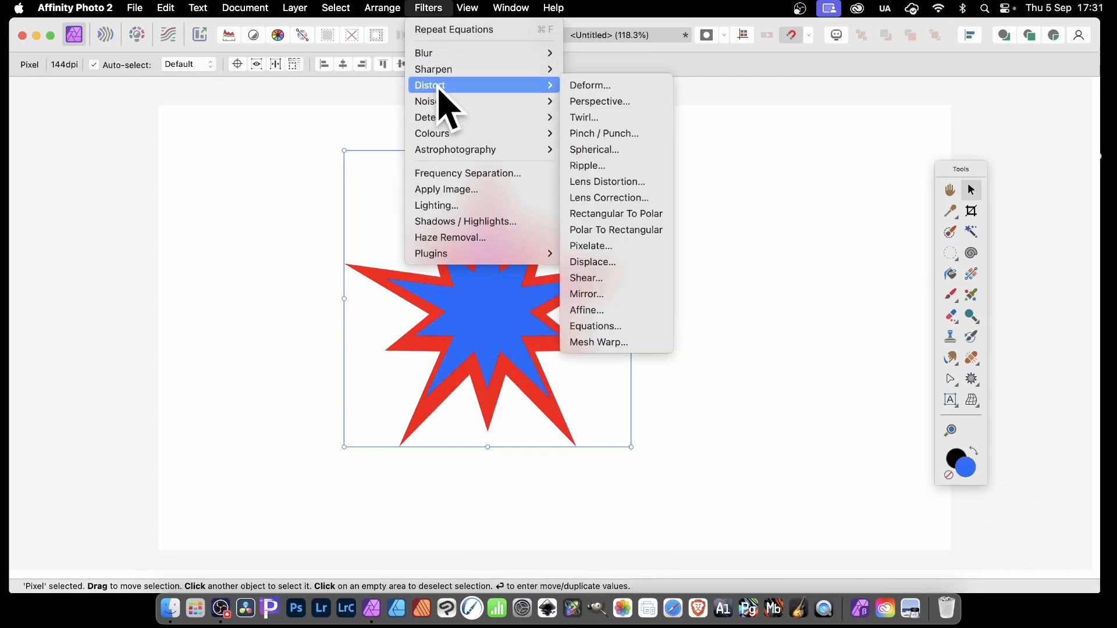
click(606, 327)
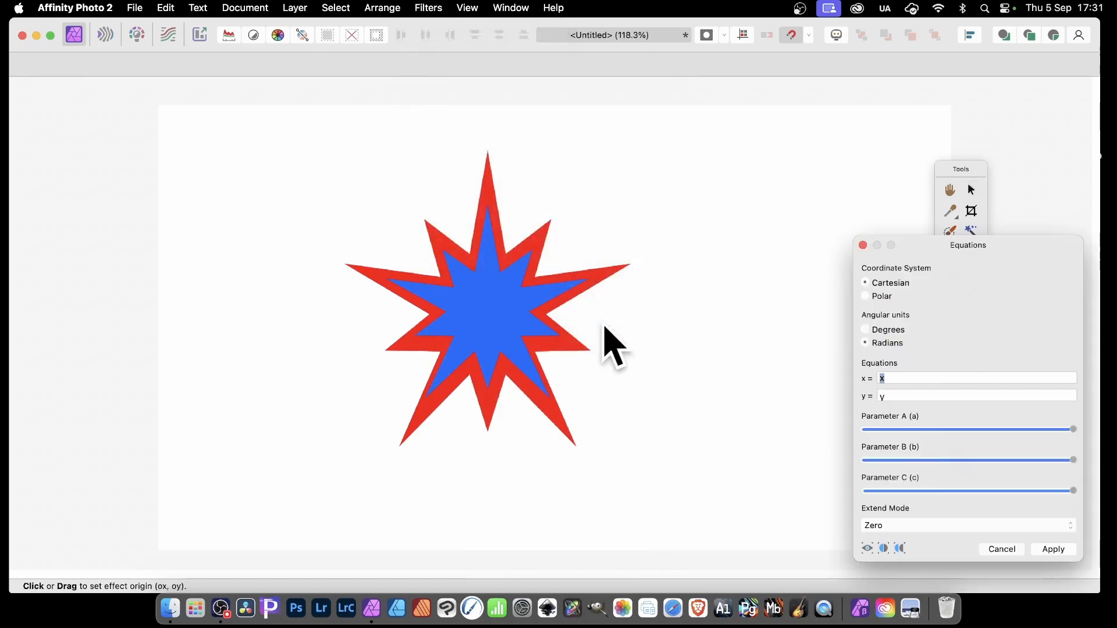
drag(940, 247, 687, 129)
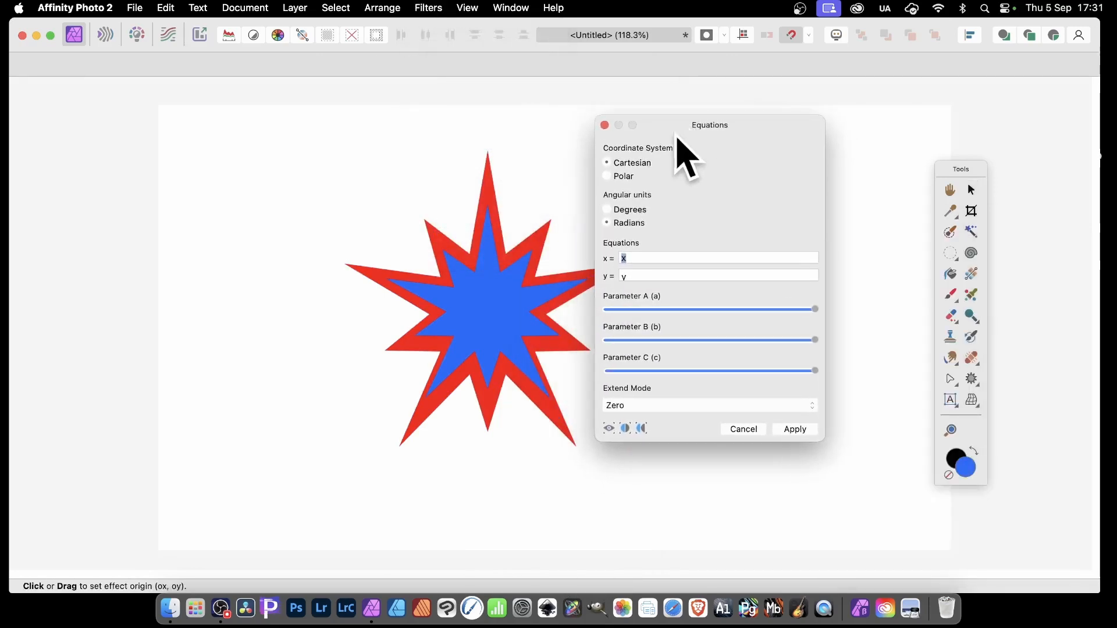
click(608, 175)
- Try the radius equations r*5, r/5 and r*0.87 on the star layer
click(632, 259)
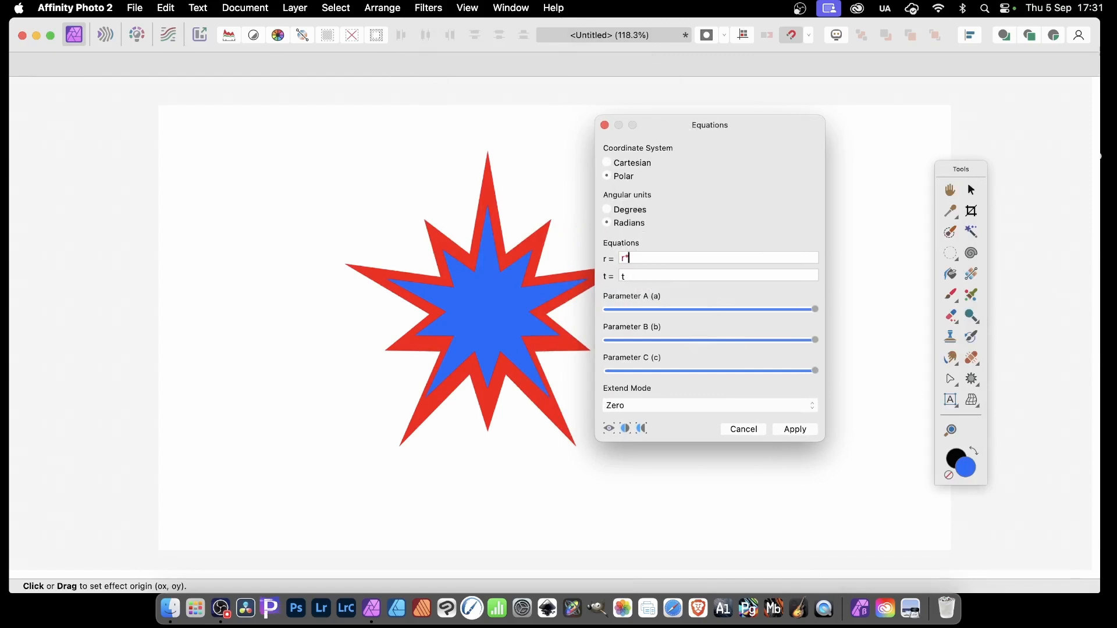
text(*5)
key(BackSpace)
key(BackSpace)
text(/5)
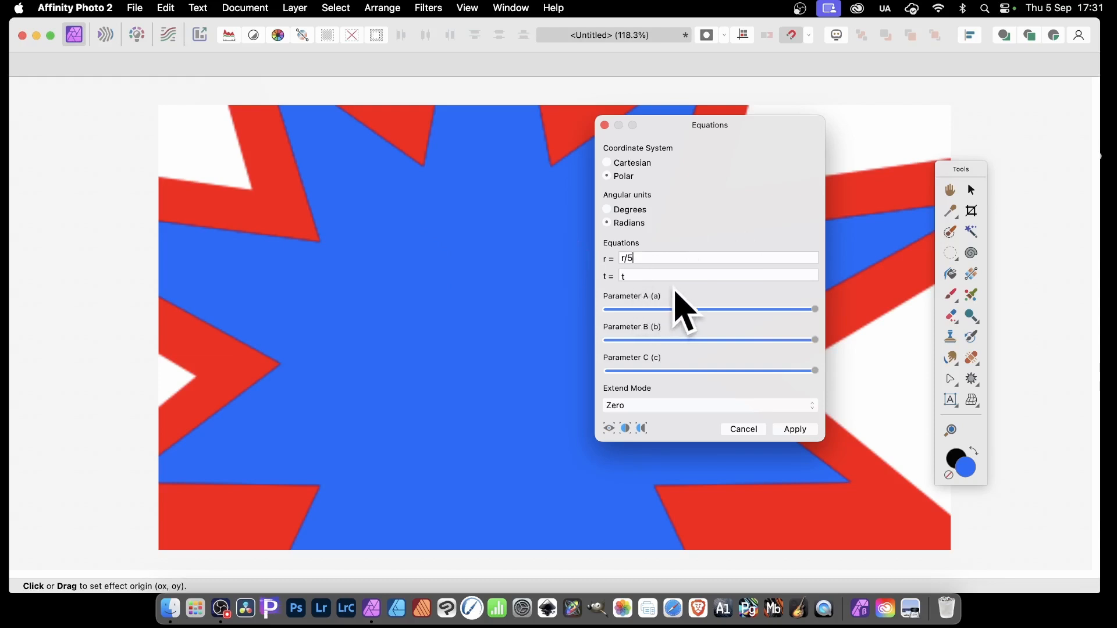
key(BackSpace)
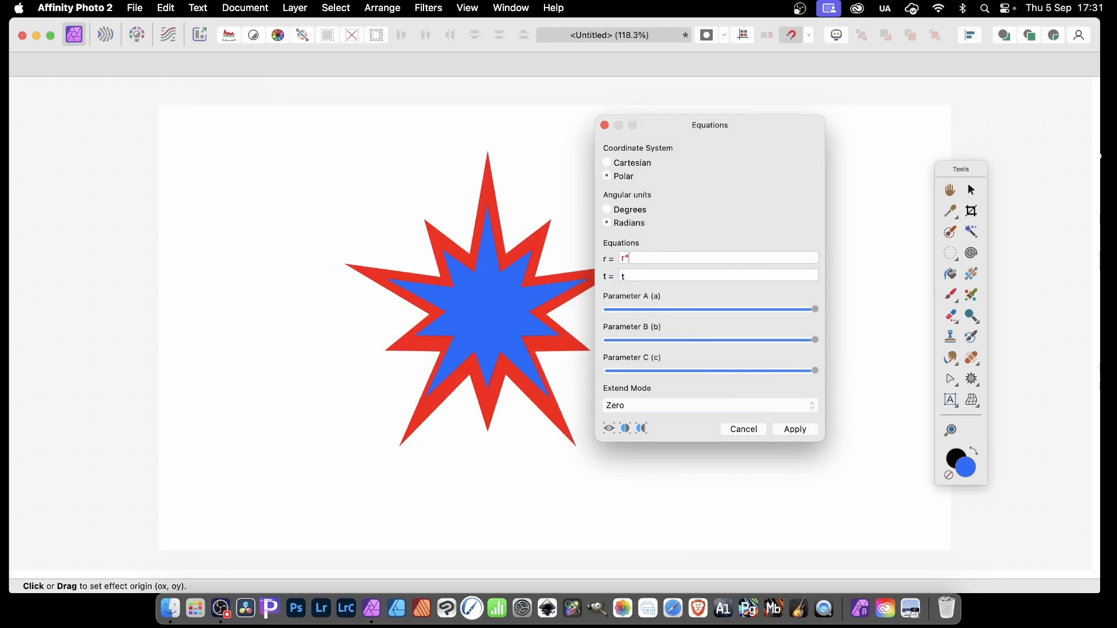
text(0.)
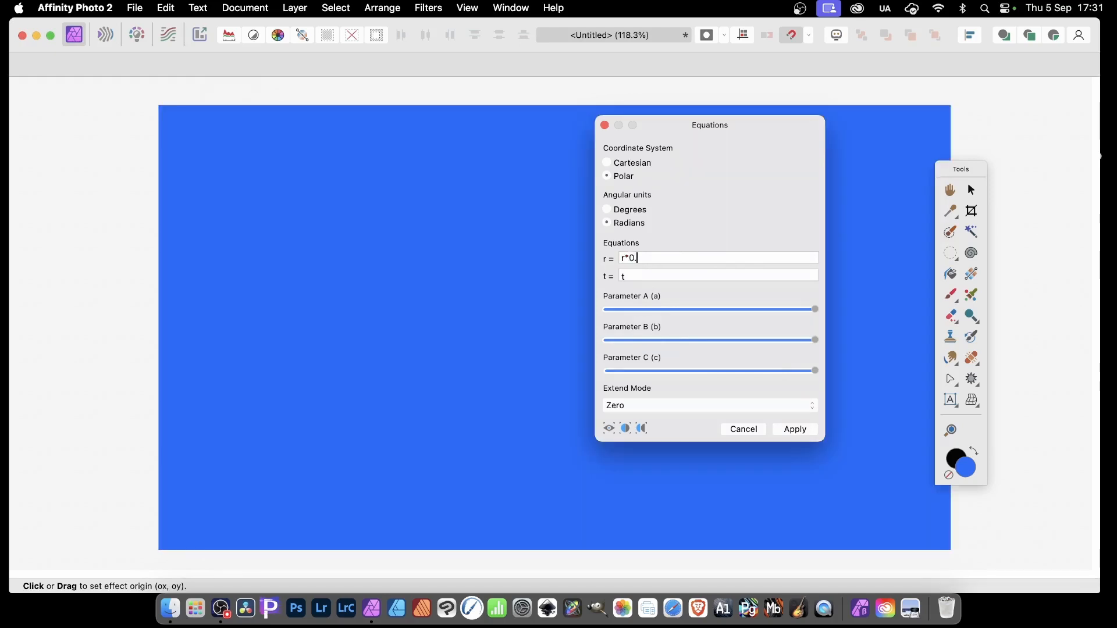
text(87)
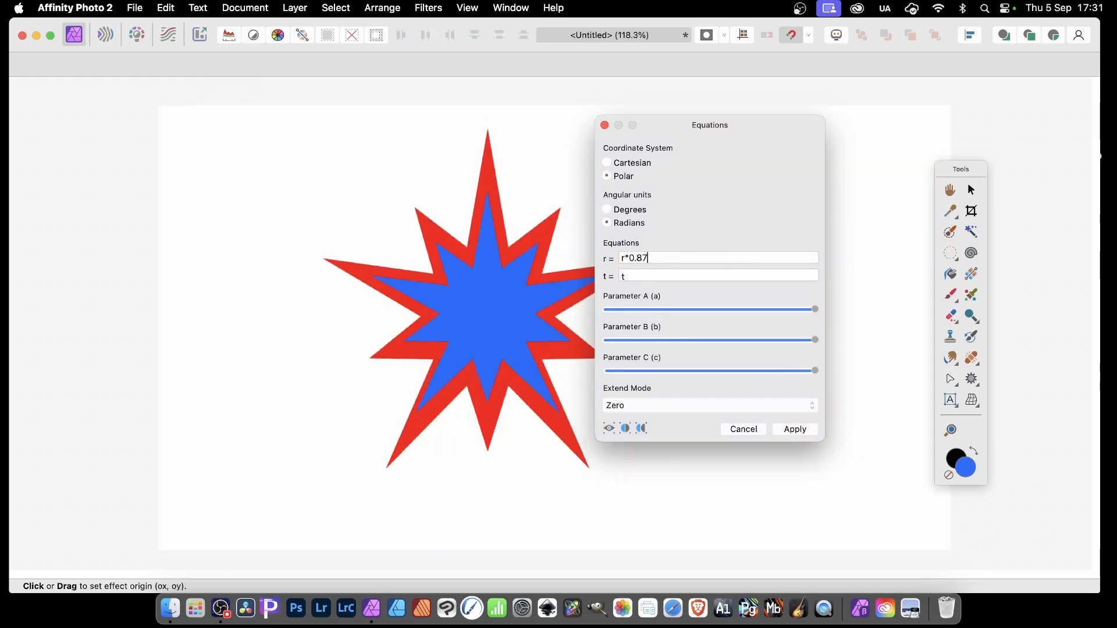
- Set the radius equation to r*1.34
key(BackSpace)
key(BackSpace)
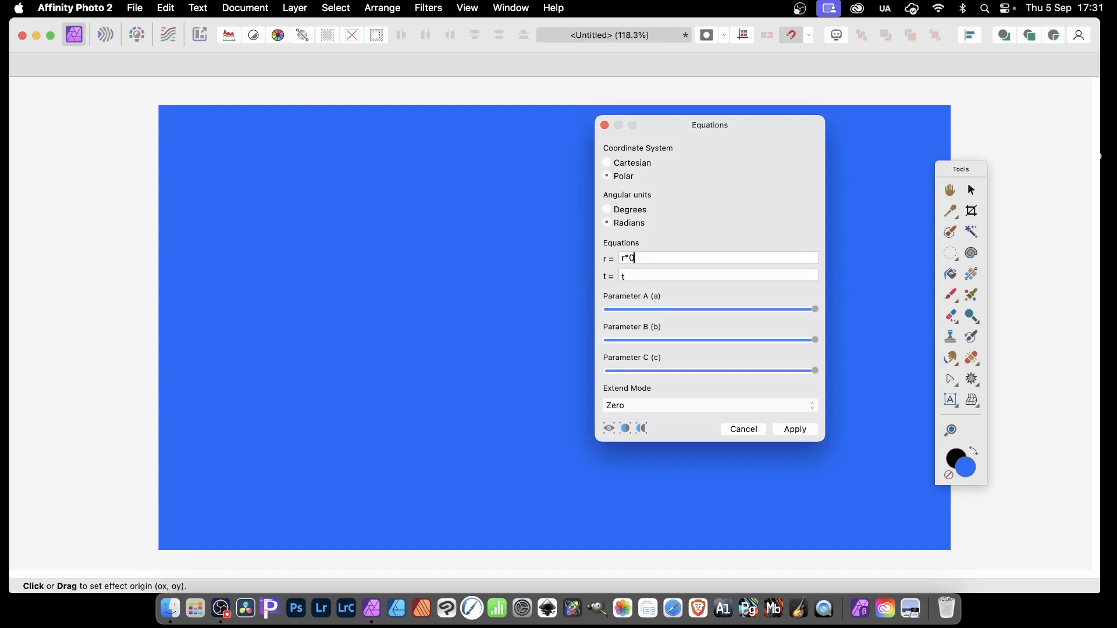
key(BackSpace)
text(1.34)
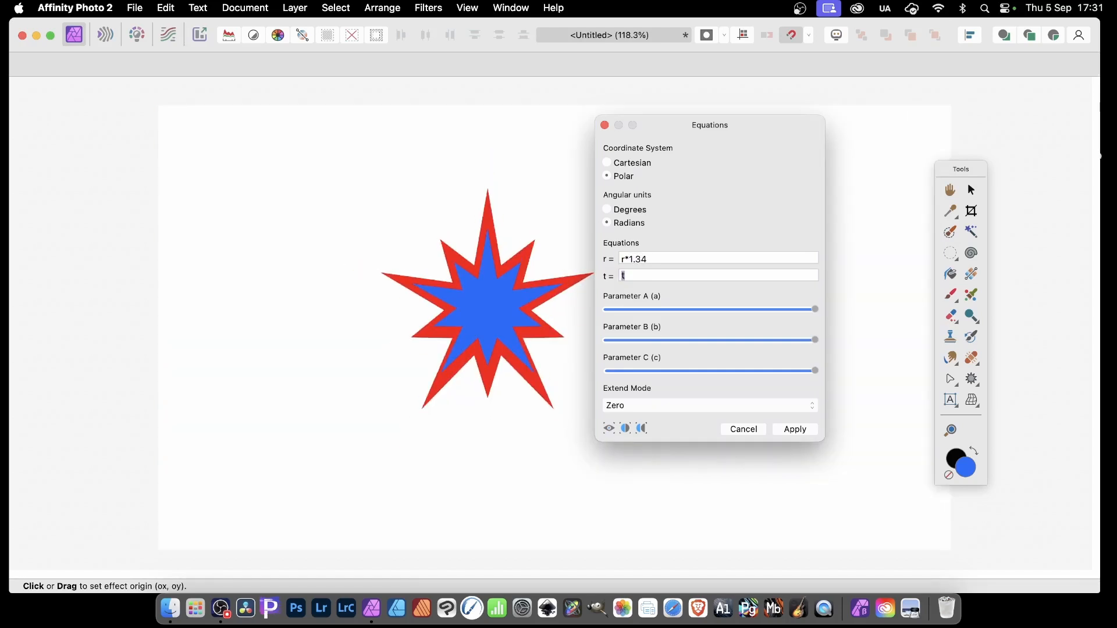
- Set the angle equation to t*4 and move the effect origin to the upper left of the star's centre
click(639, 274)
text(*4)
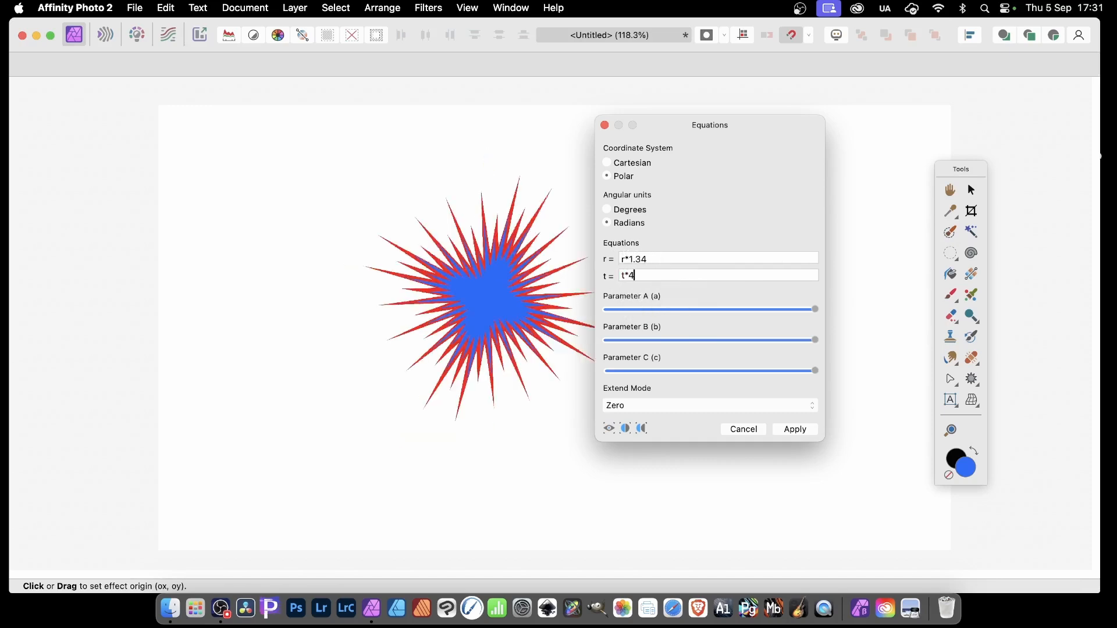
drag(467, 252, 427, 281)
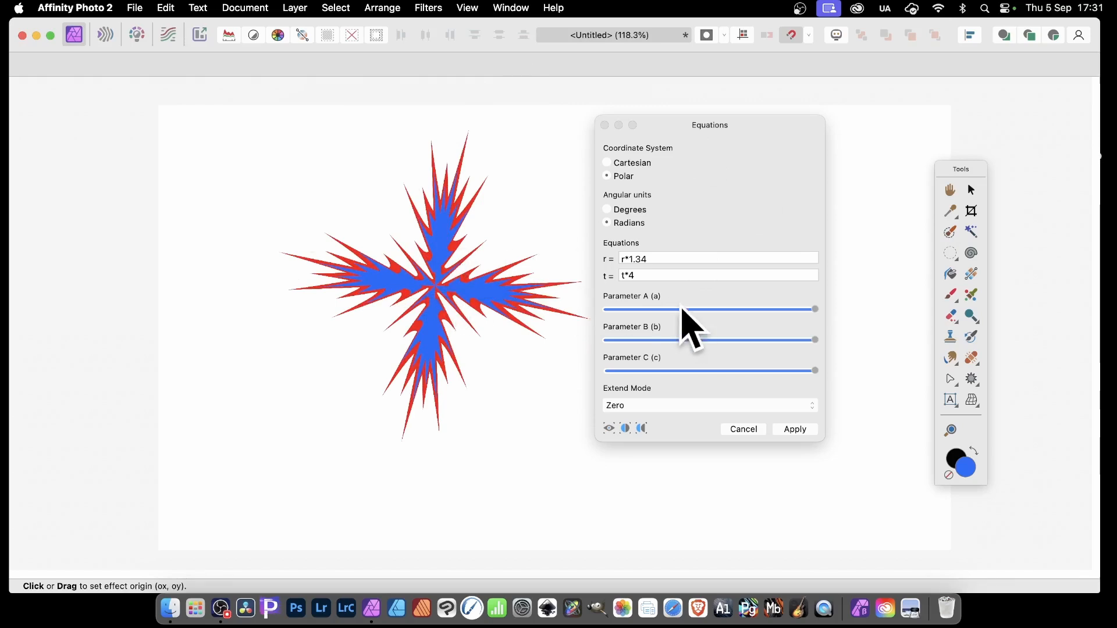
- Set the angle equation to t*40 and move the effect origin to the lower left of the star's centre
click(669, 275)
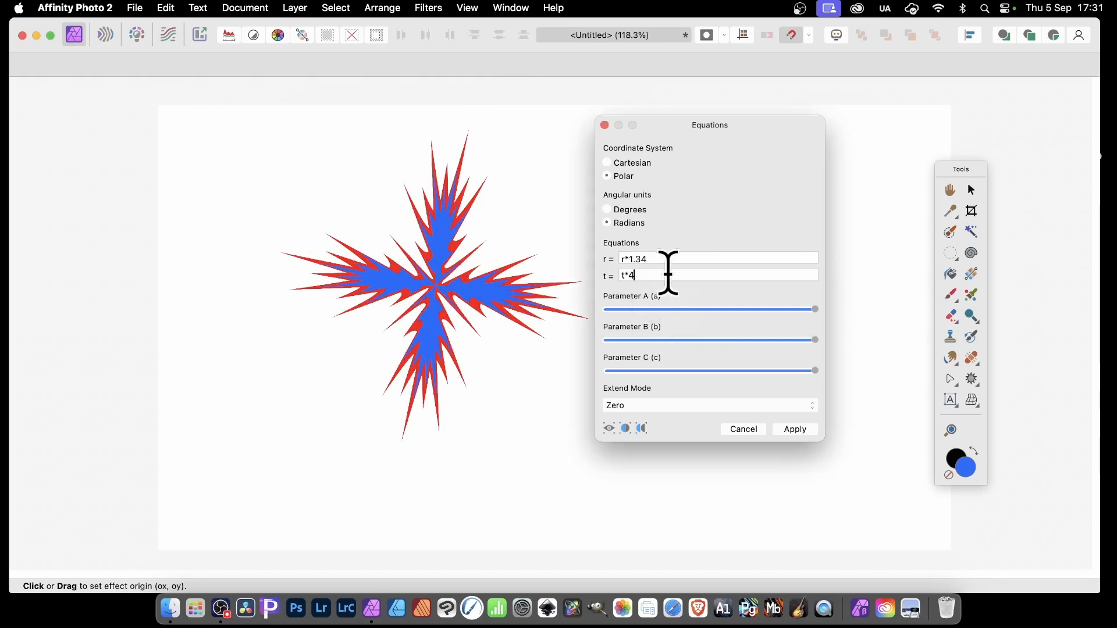
text(0)
drag(444, 316, 388, 309)
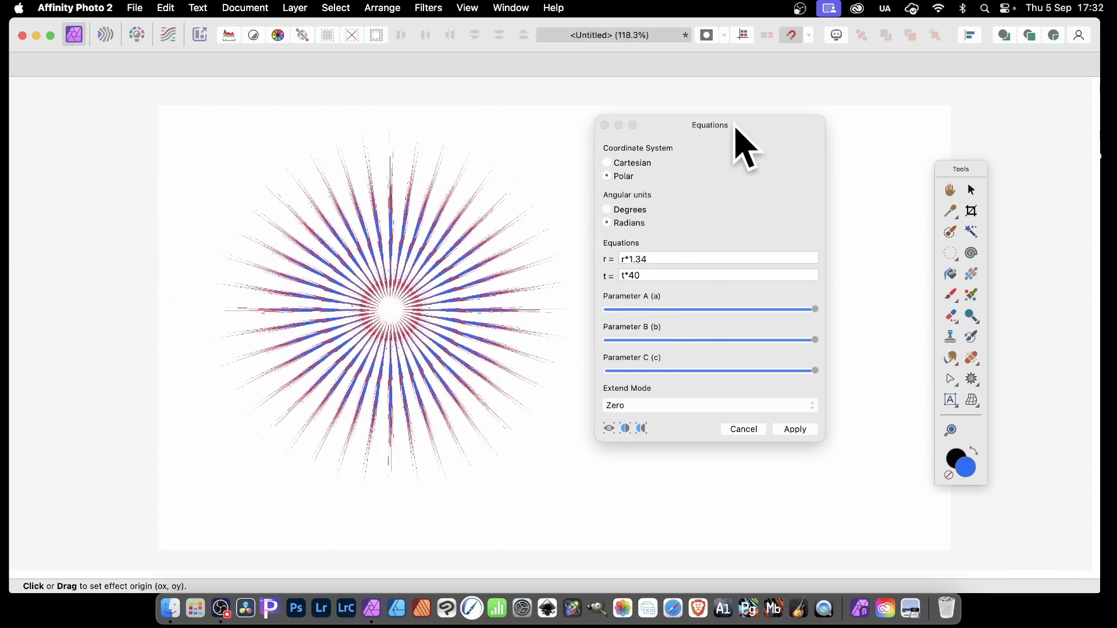
- Set the radius equation to r/3 and move the effect origin closer to the star's centre
click(666, 256)
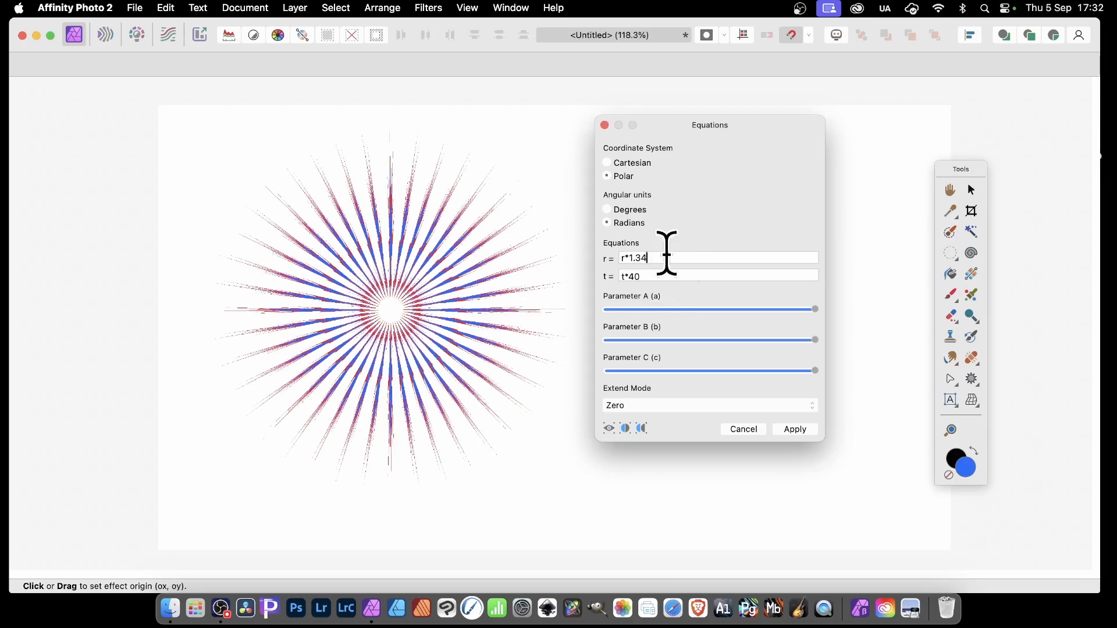
key(BackSpace)
key(BackSpace)
key(BackSpace)
key(BackSpace)
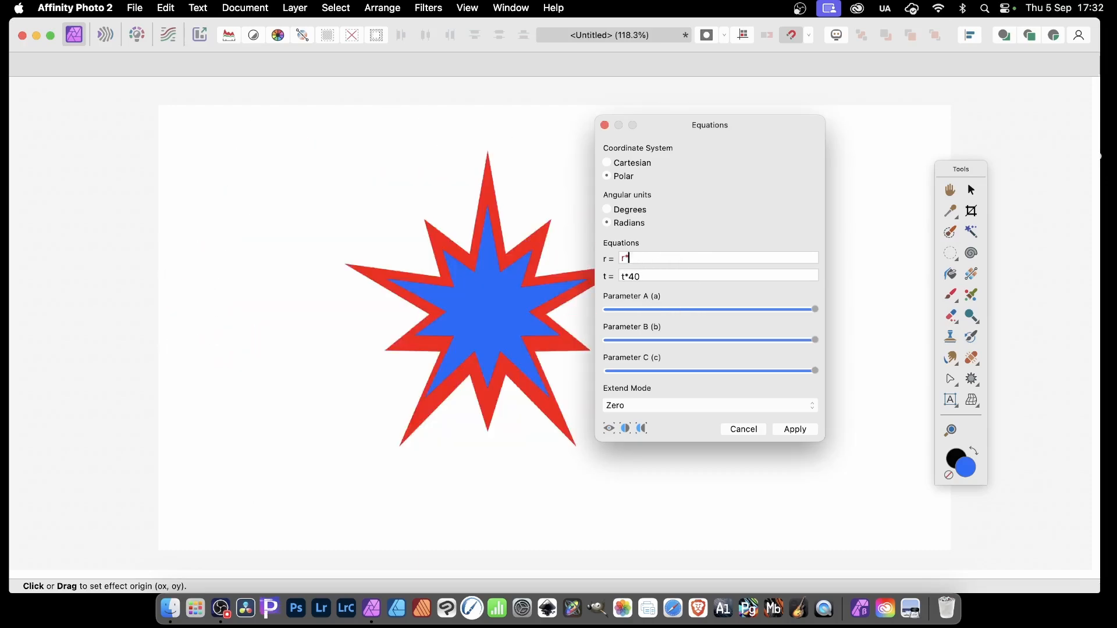
text(/3)
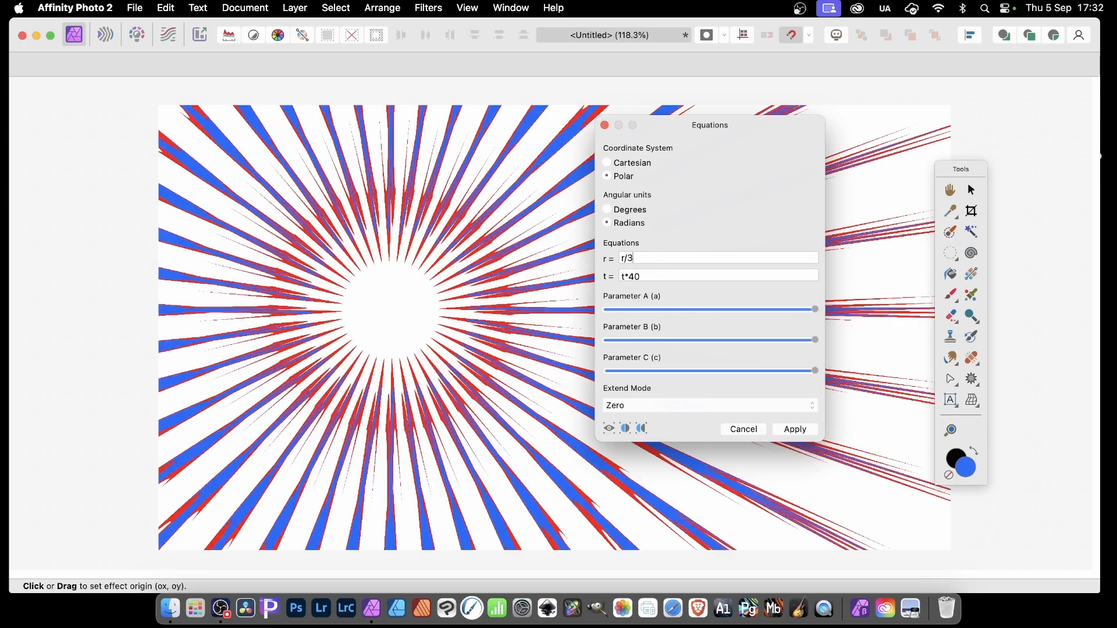
drag(407, 288, 449, 310)
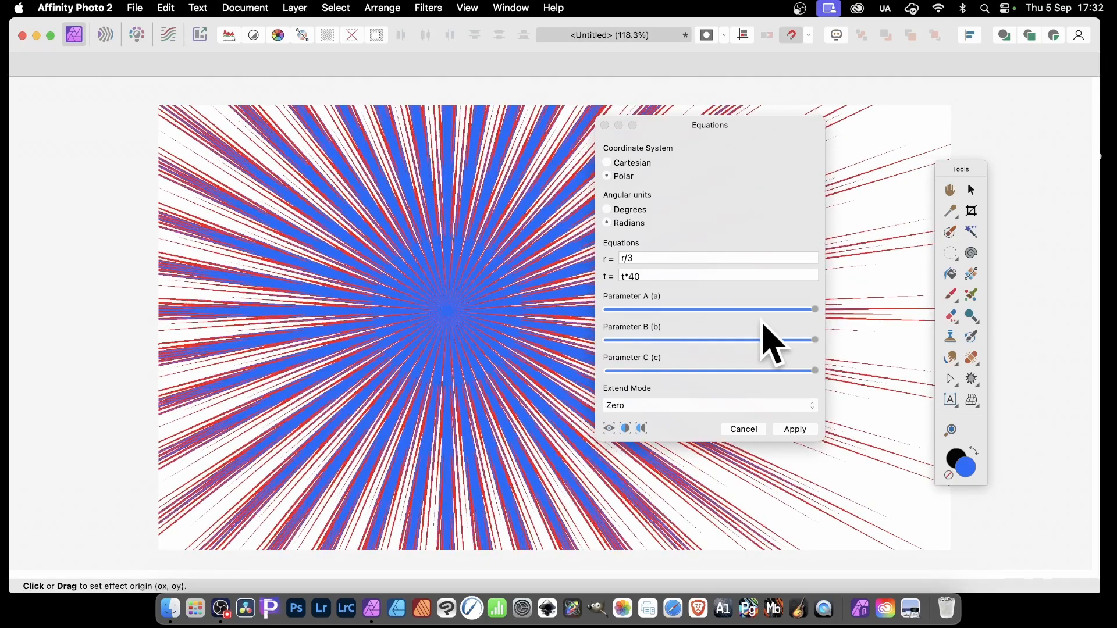
- Try the Mirror, Wrap and Repeat extend modes on the ray pattern, and apply the Equations filter
click(646, 406)
click(628, 466)
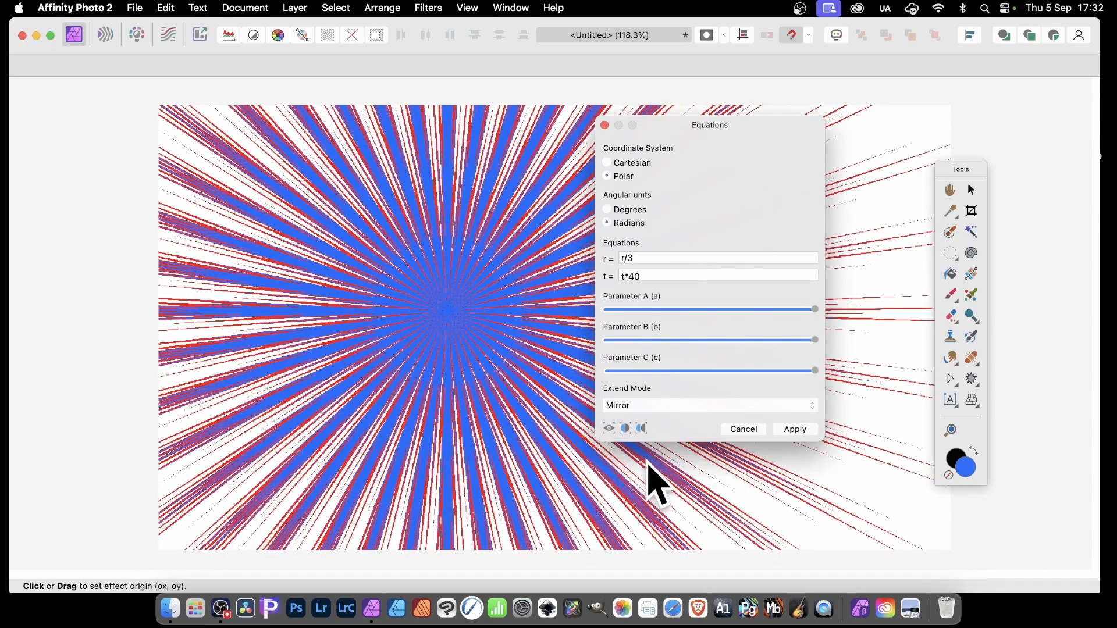
click(668, 409)
click(663, 391)
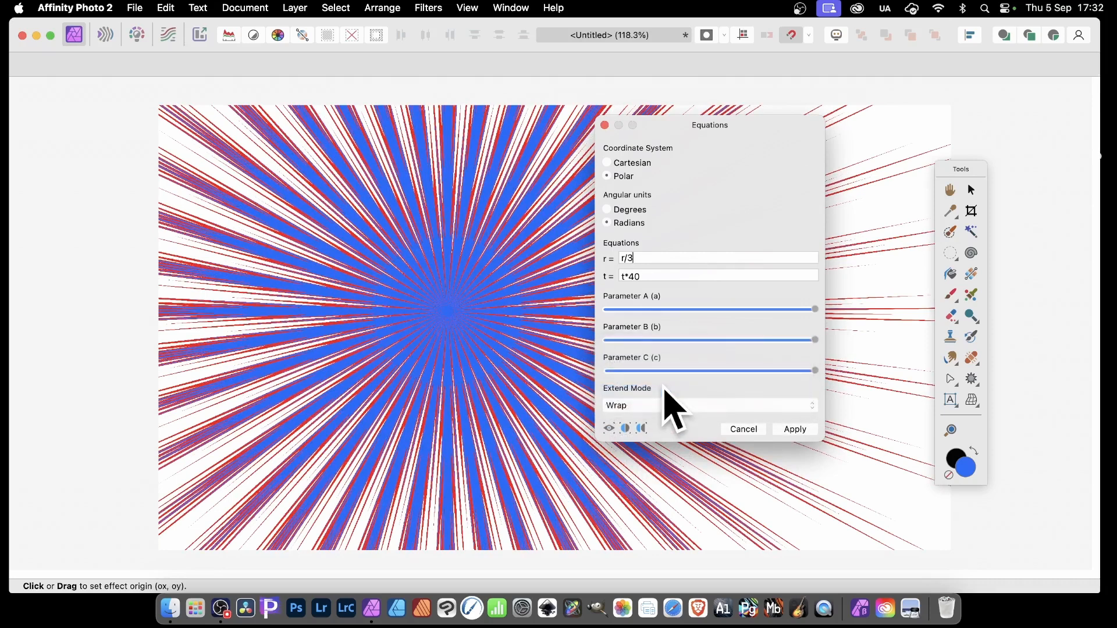
click(664, 404)
click(662, 392)
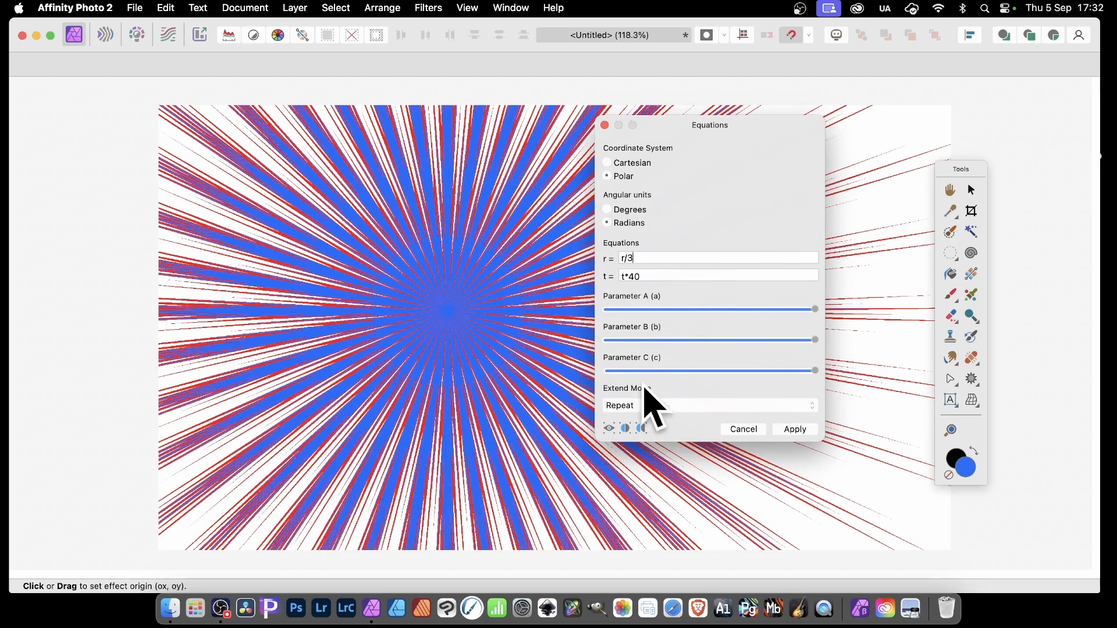
click(655, 401)
click(651, 382)
click(794, 429)
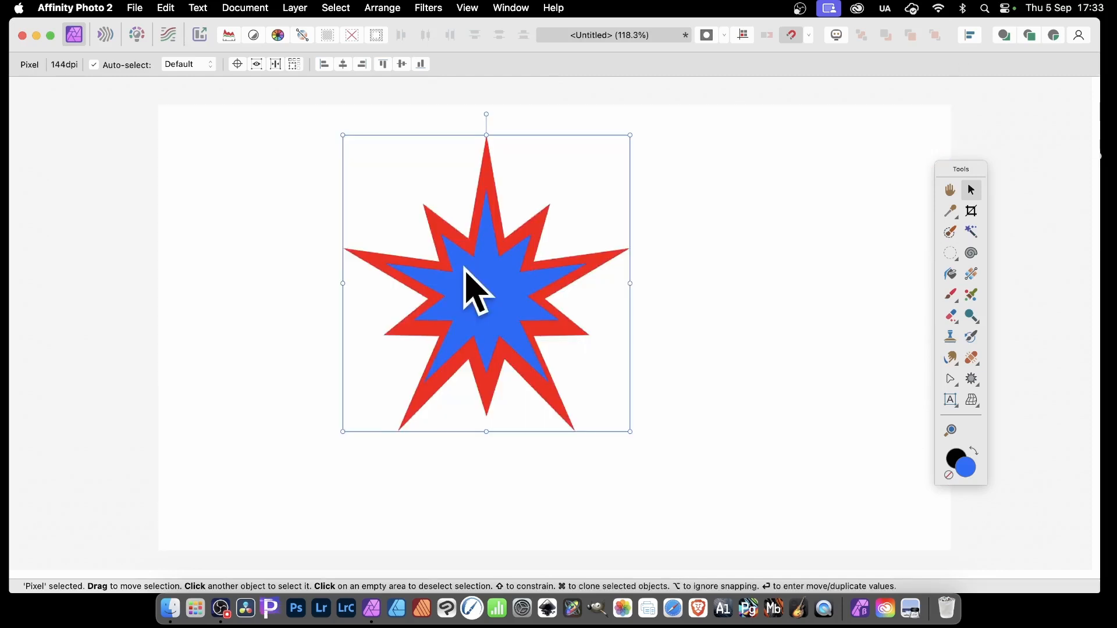
- Move the star slightly down and draw an elliptical marquee selection around it
drag(476, 266, 483, 299)
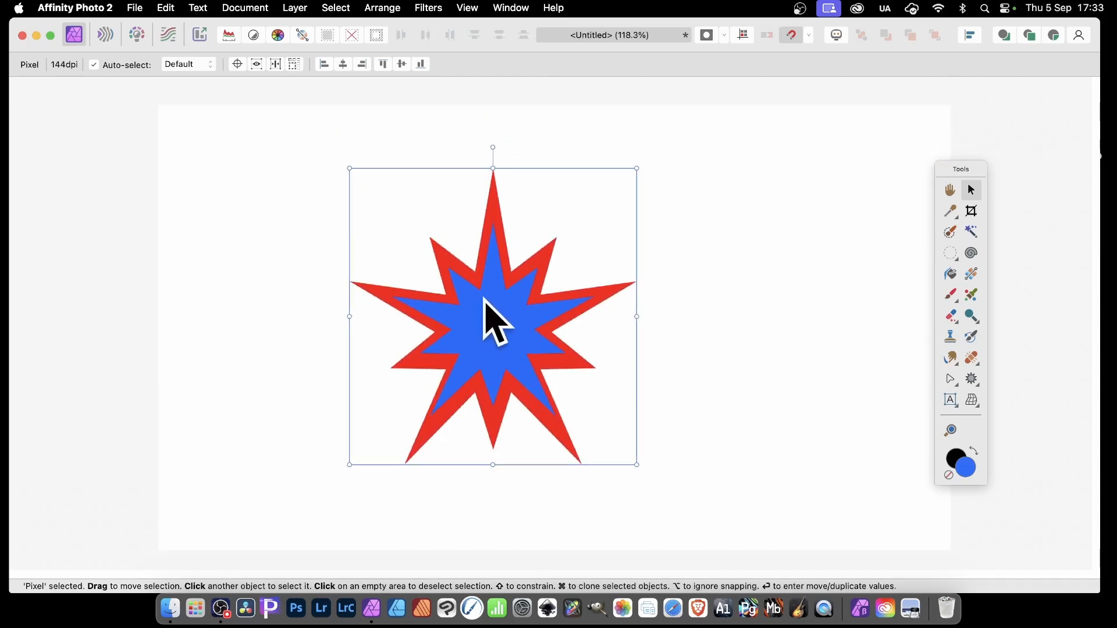
click(951, 253)
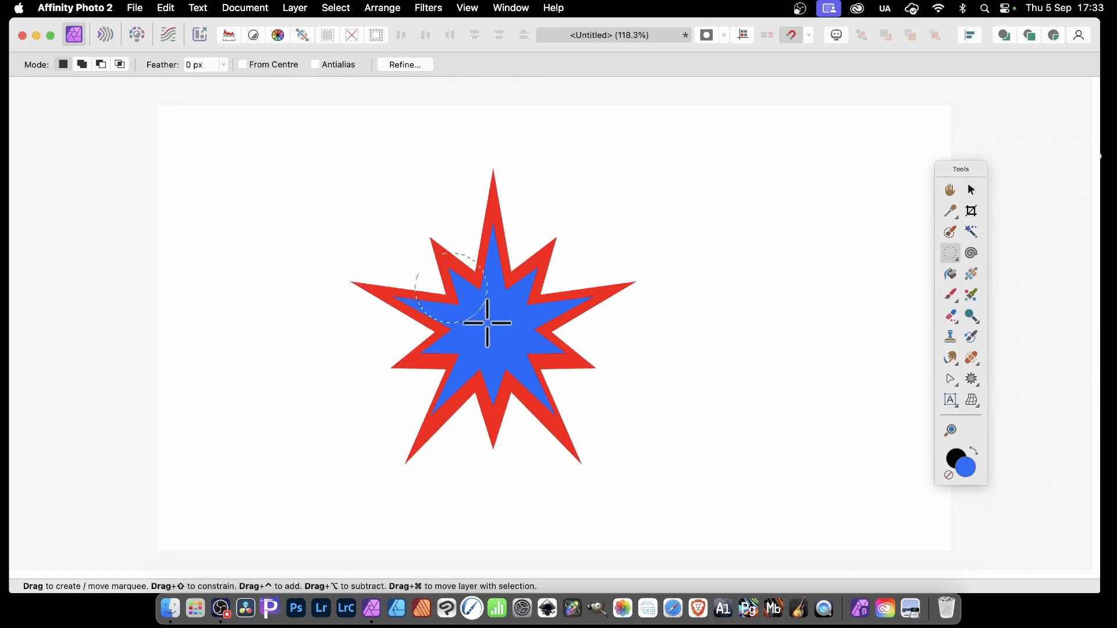
drag(487, 323, 565, 412)
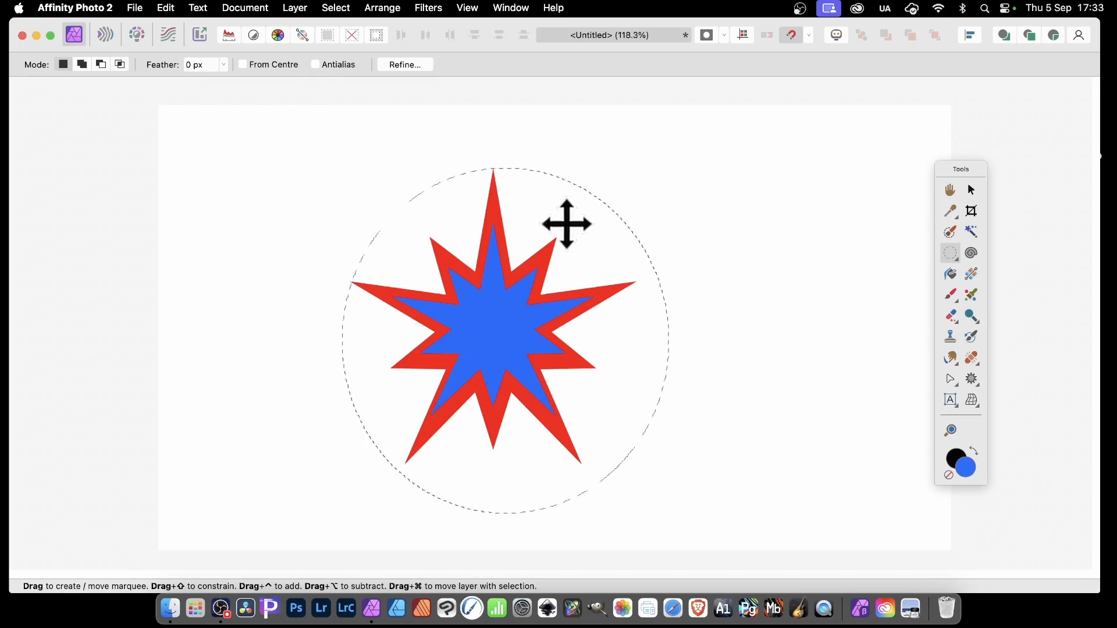
- Start the Equations distort filter on the selected ellipse with polar coordinates, radius equation r/3 and the origin near the star's centre
click(971, 190)
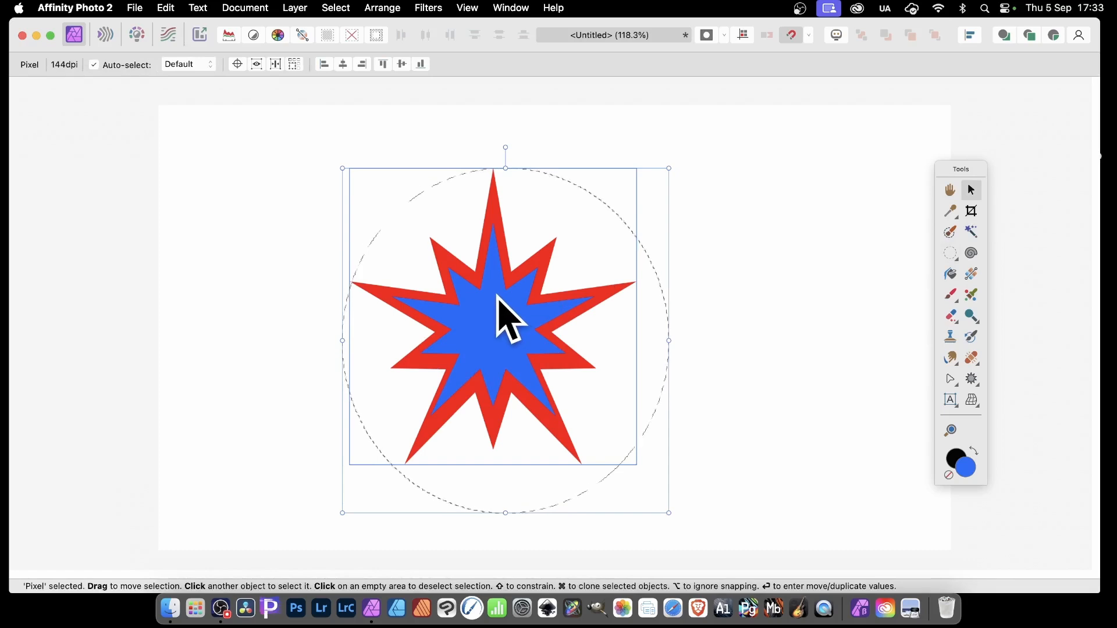
click(429, 7)
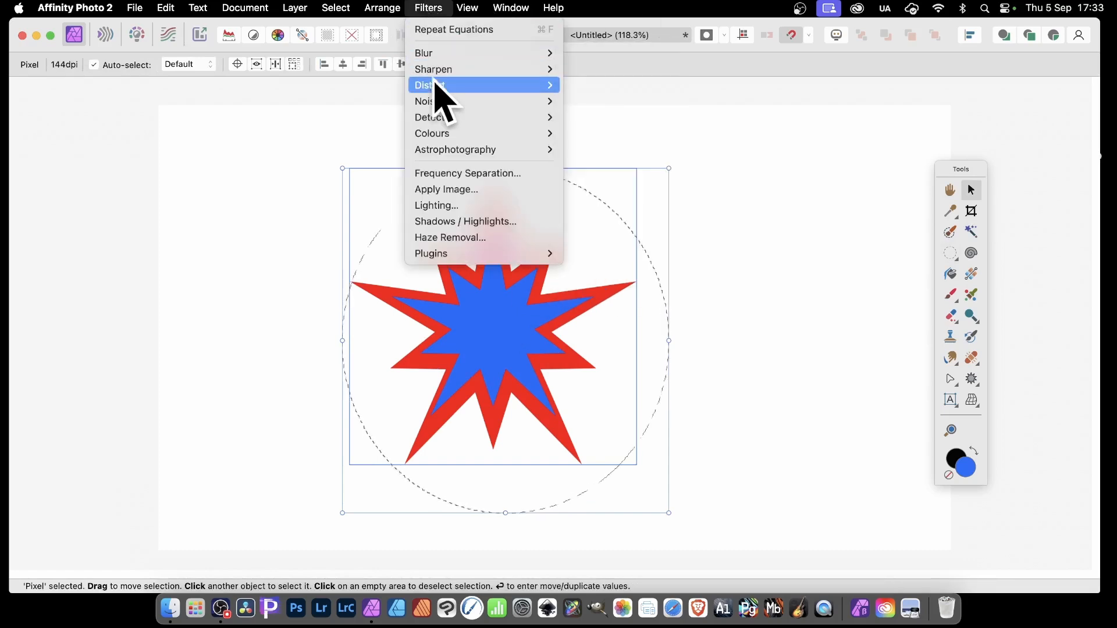
mouse_move(437, 85)
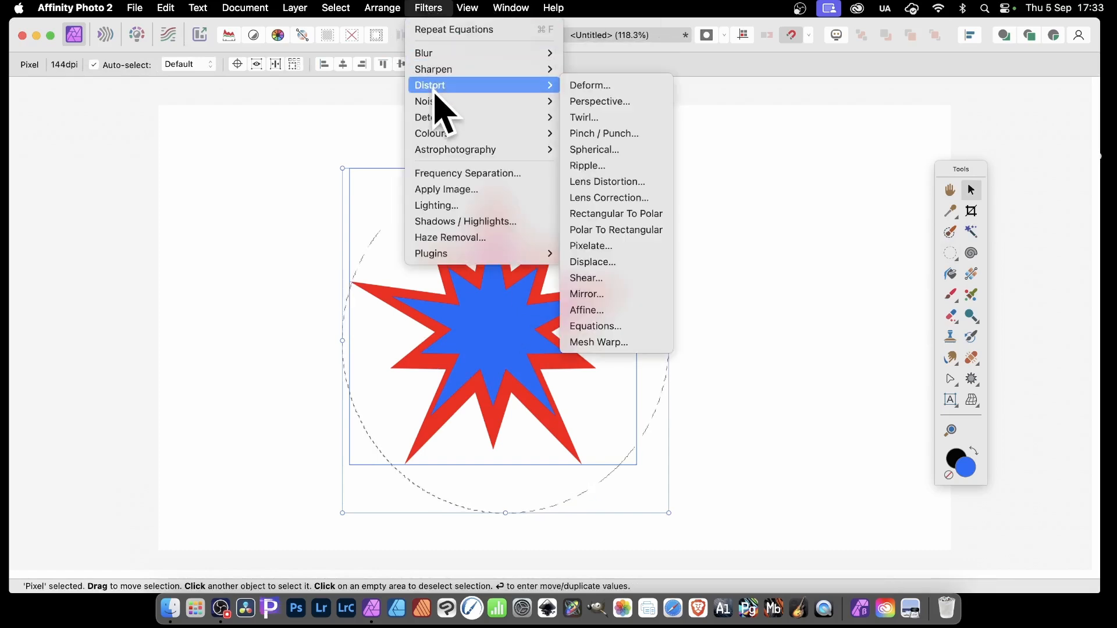
click(628, 327)
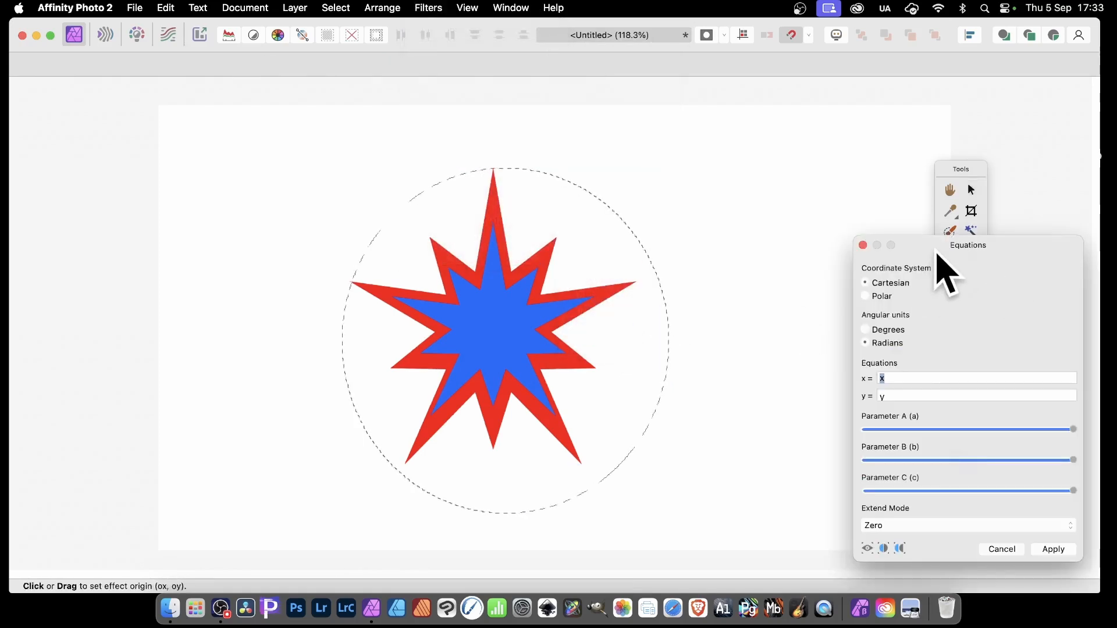
drag(938, 247, 725, 148)
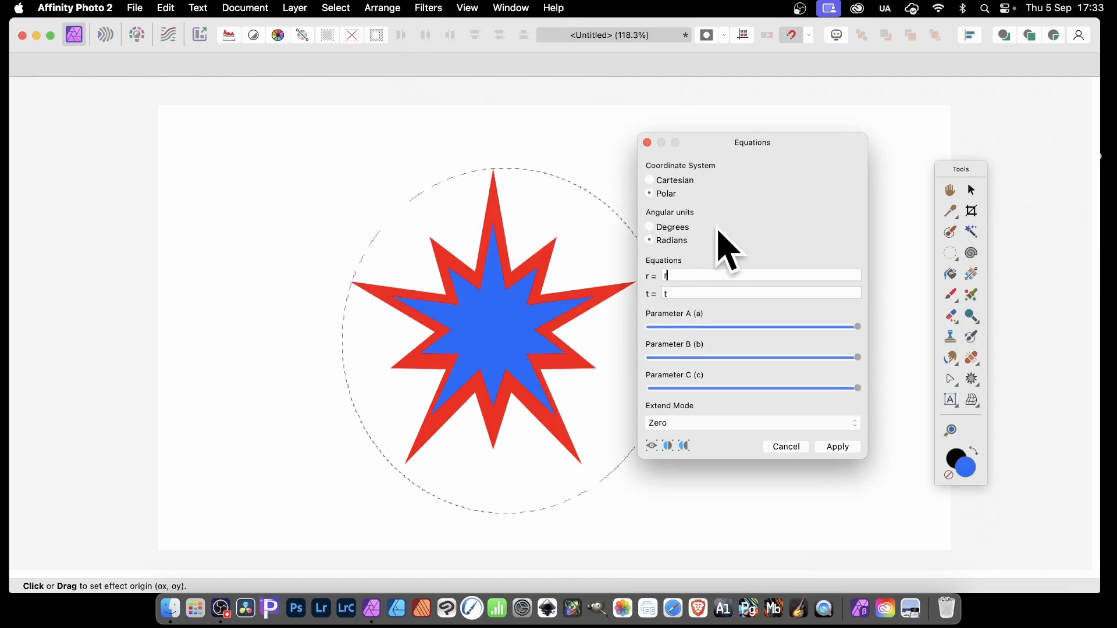
text(/3)
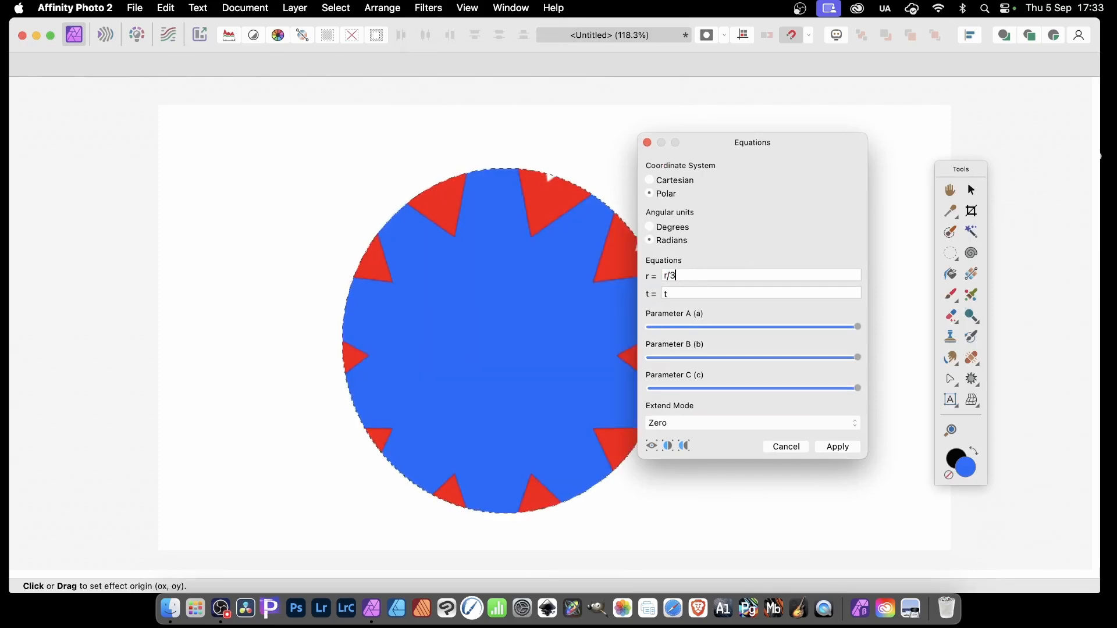
drag(511, 349, 483, 337)
- Set the angle equation to t*20, place the effect origin at the ellipse's centre and apply the filter
click(677, 293)
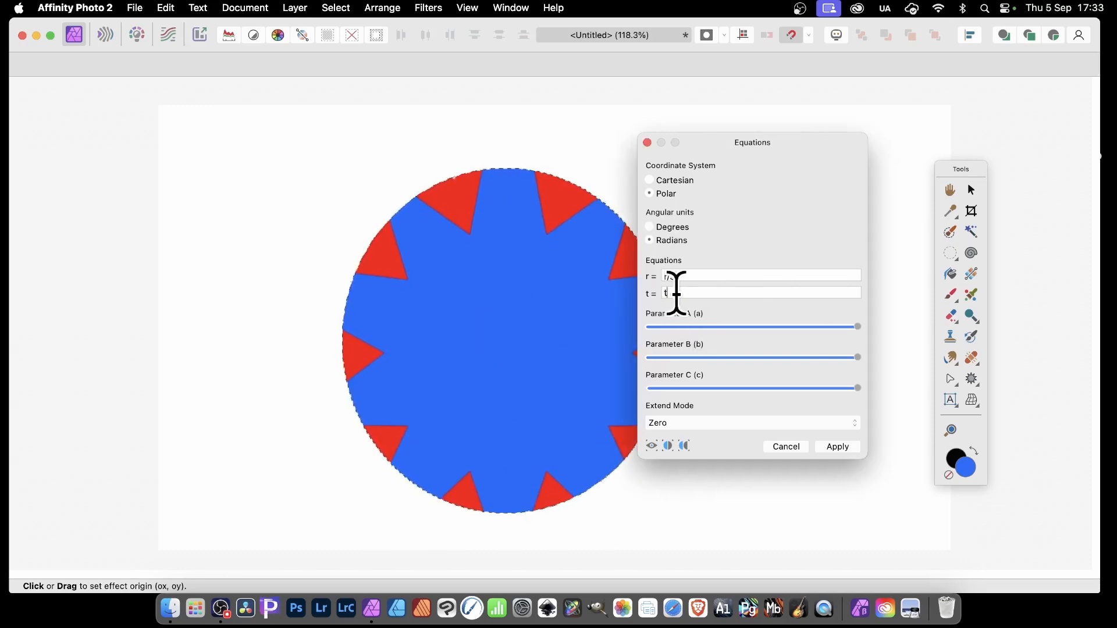
text(*2)
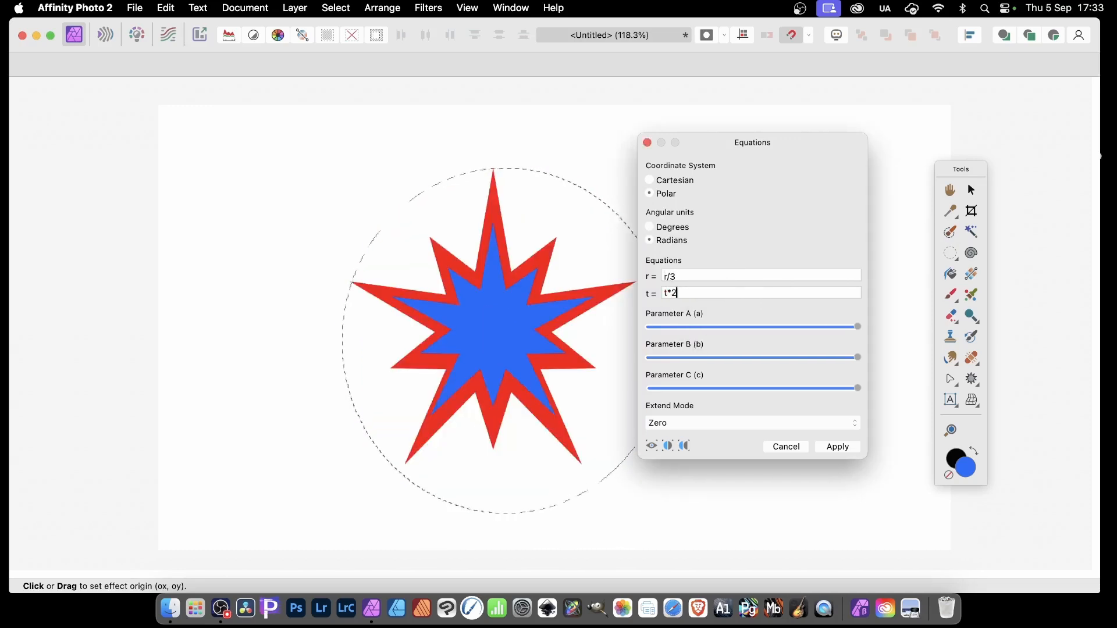
text(0)
click(526, 319)
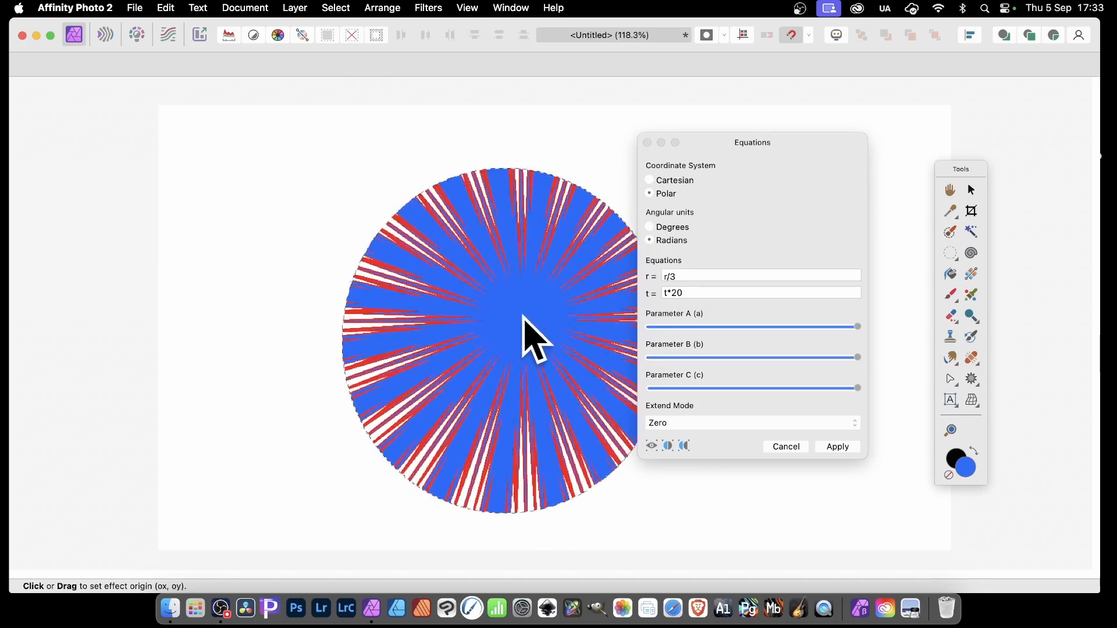
drag(524, 318, 509, 338)
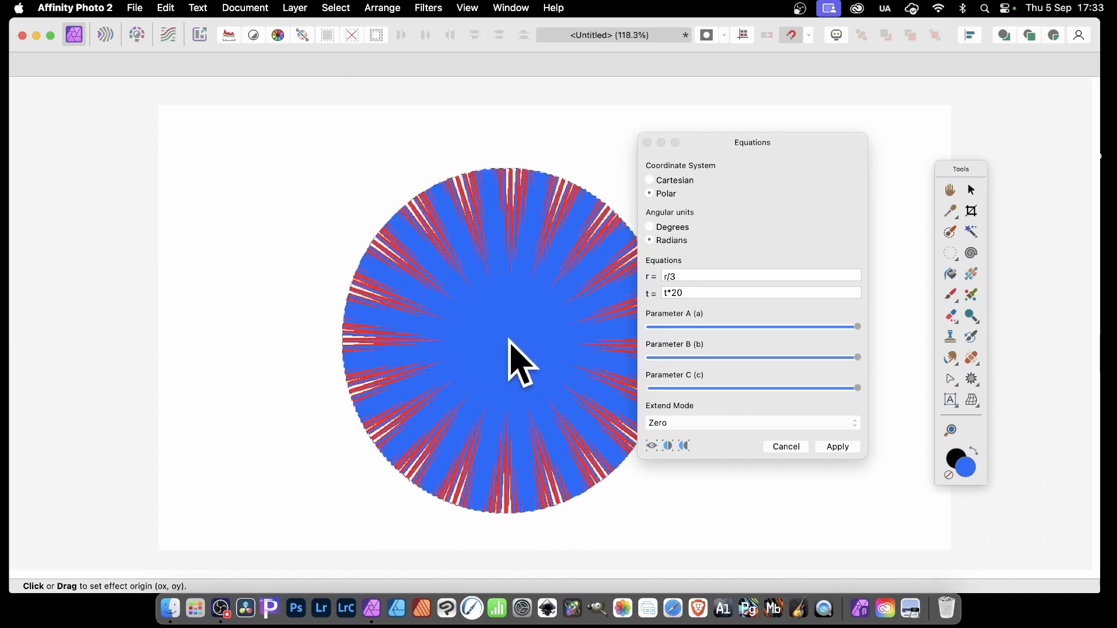
click(832, 445)
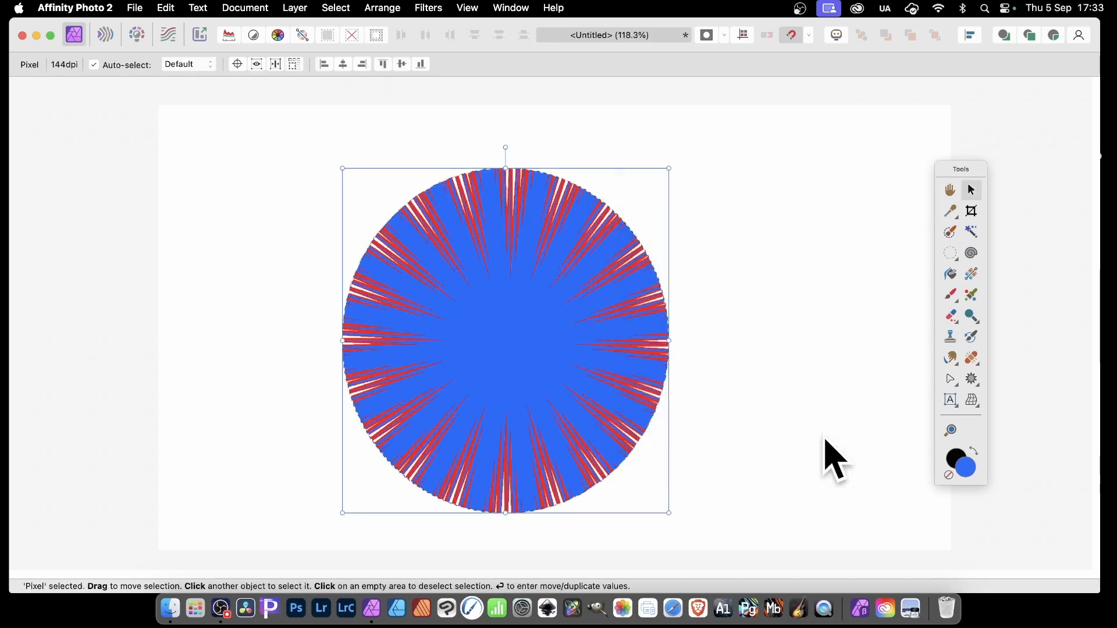
- Deselect the ellipse and give the ray disc a 3D layer effect with a 10.1 px radius
click(342, 8)
click(347, 45)
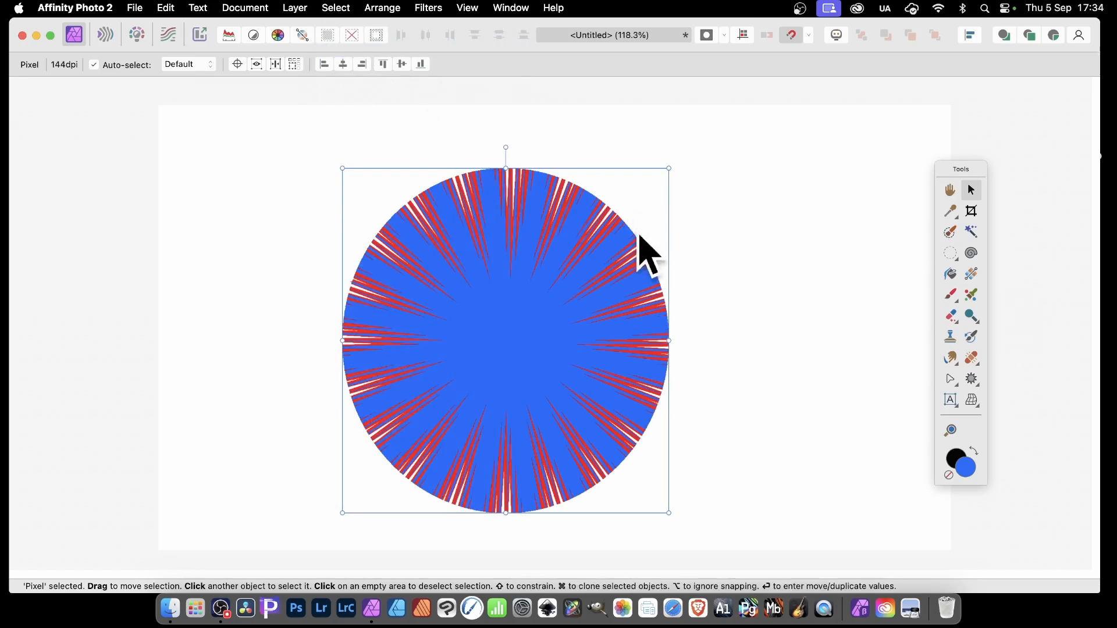
right_click(486, 258)
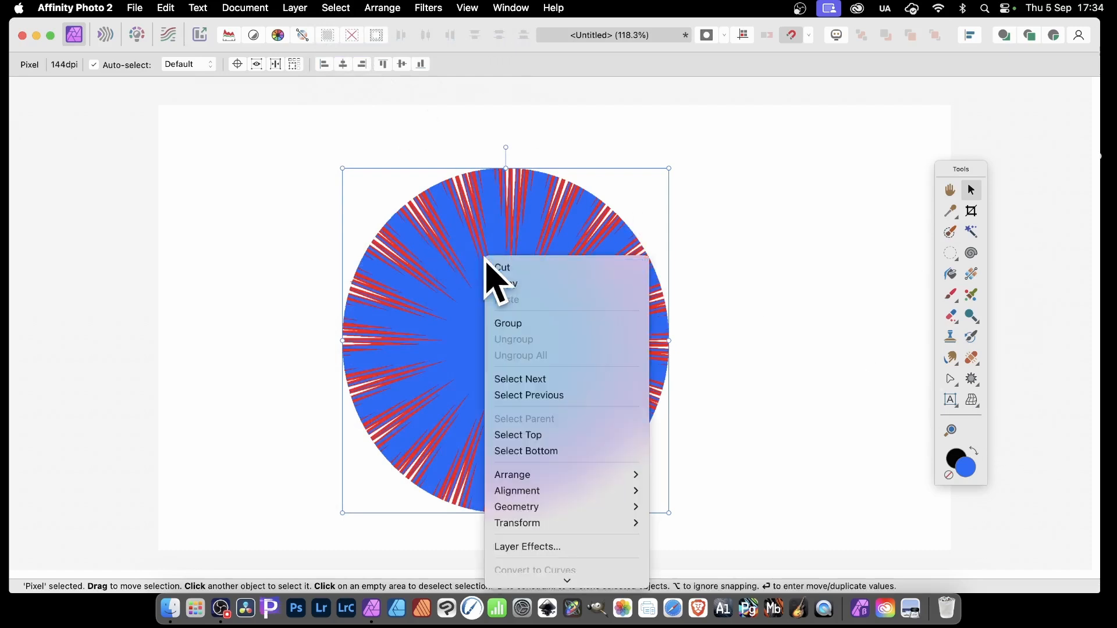
click(542, 471)
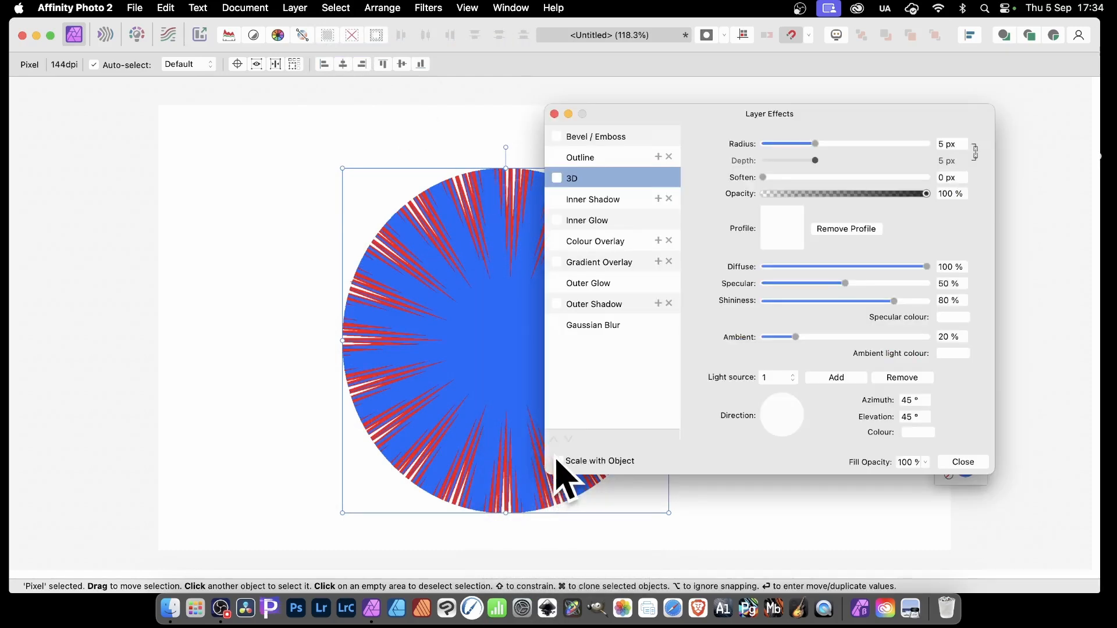
click(571, 180)
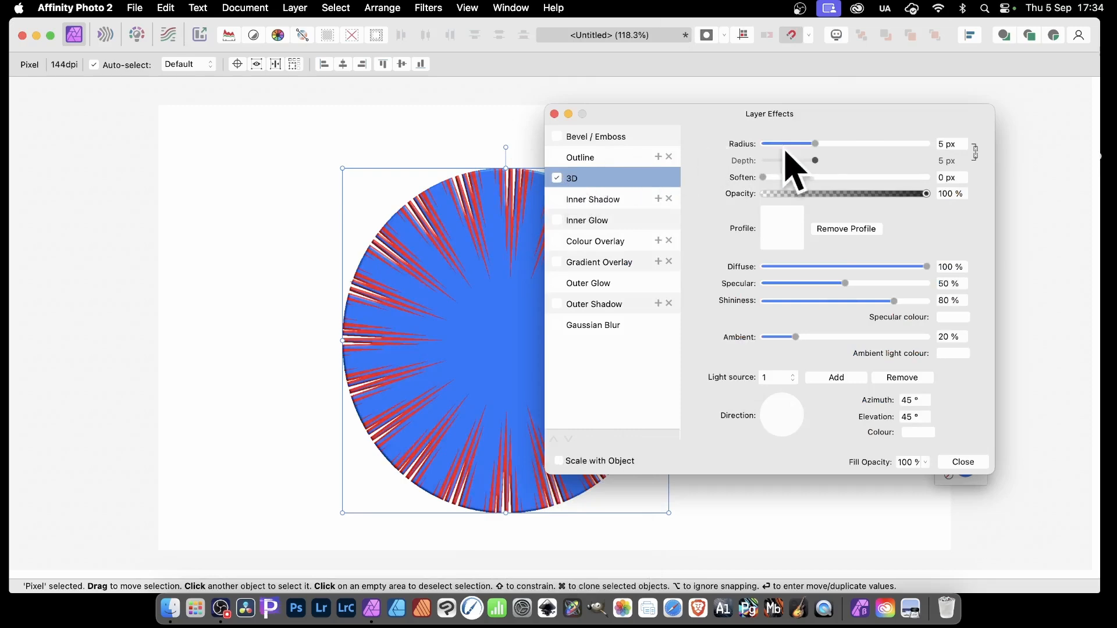
drag(817, 145, 837, 146)
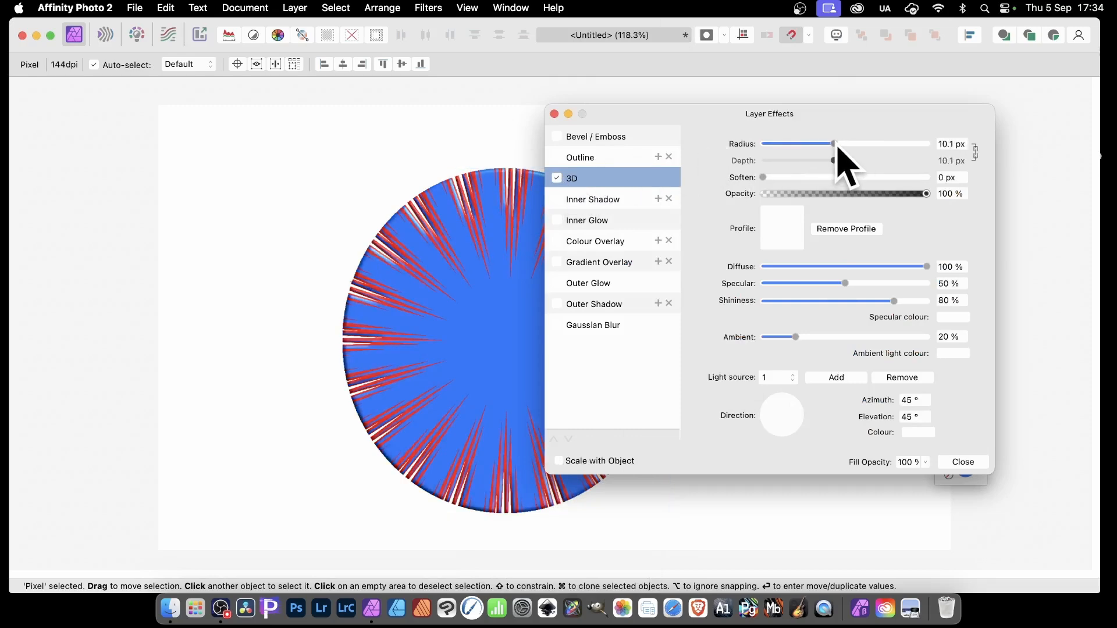
click(969, 461)
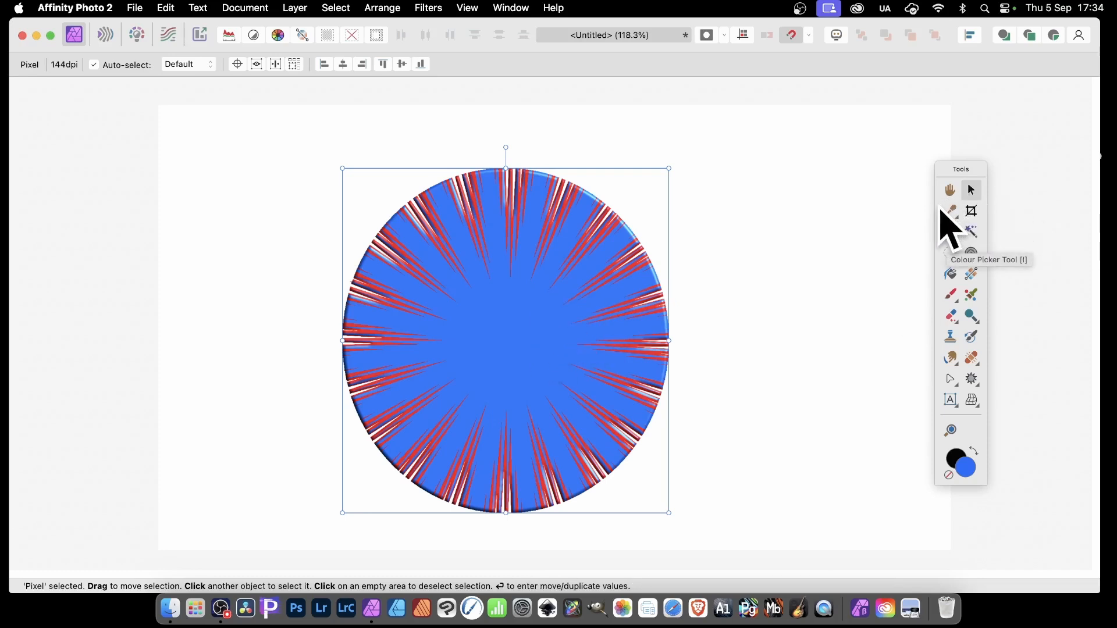
- Create 11 duplicates of the ray disc, each progressively rotated and scaled down around its centre
key(Return)
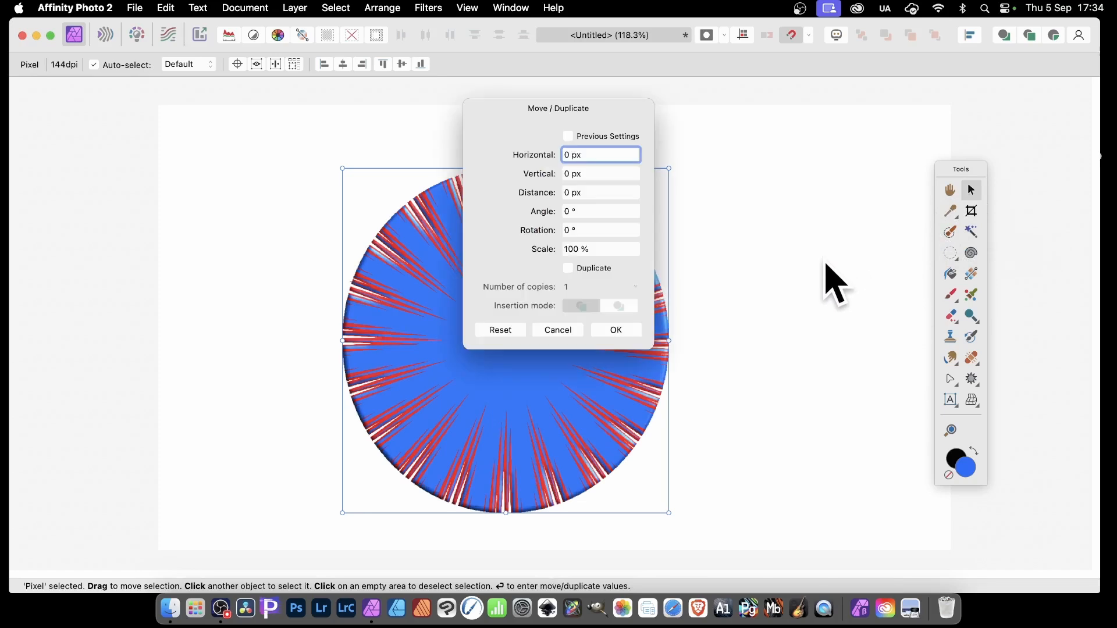
drag(546, 110, 647, 110)
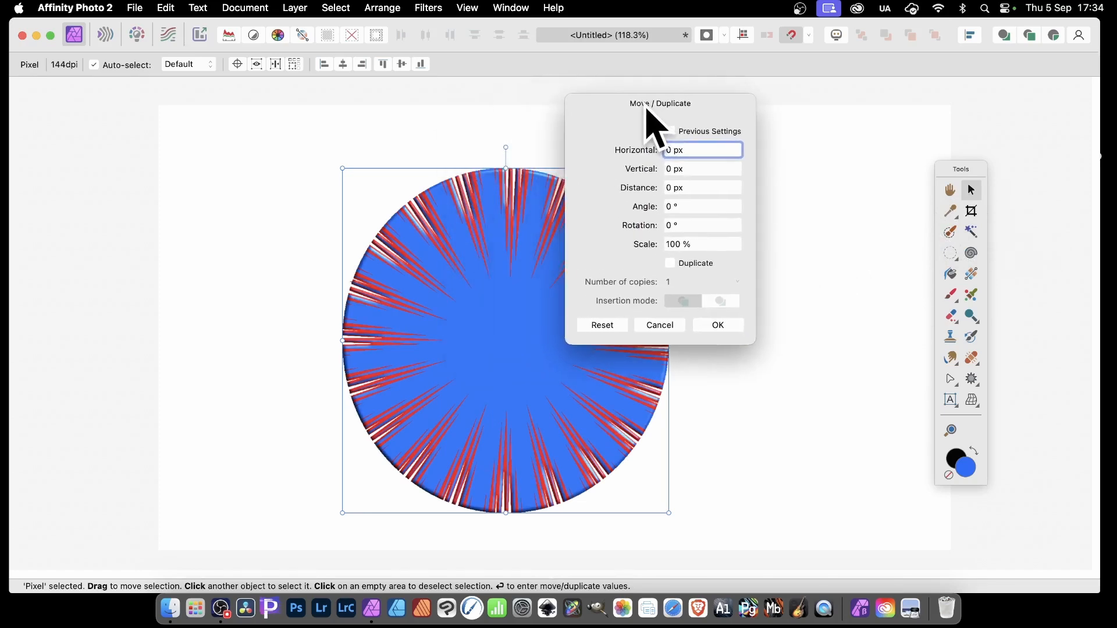
click(682, 264)
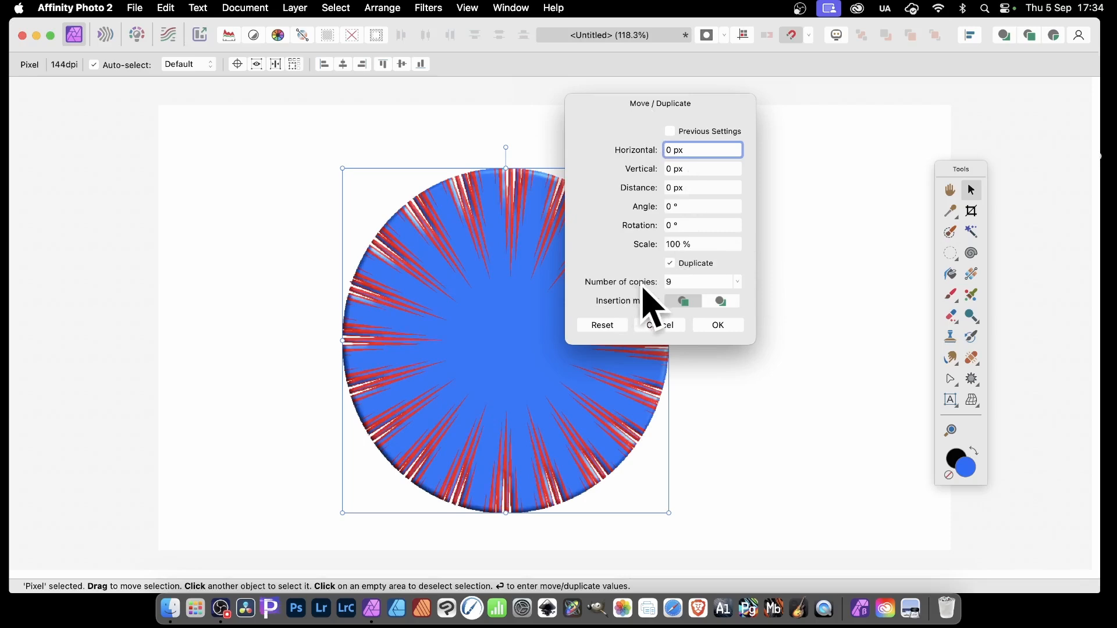
drag(642, 285, 645, 253)
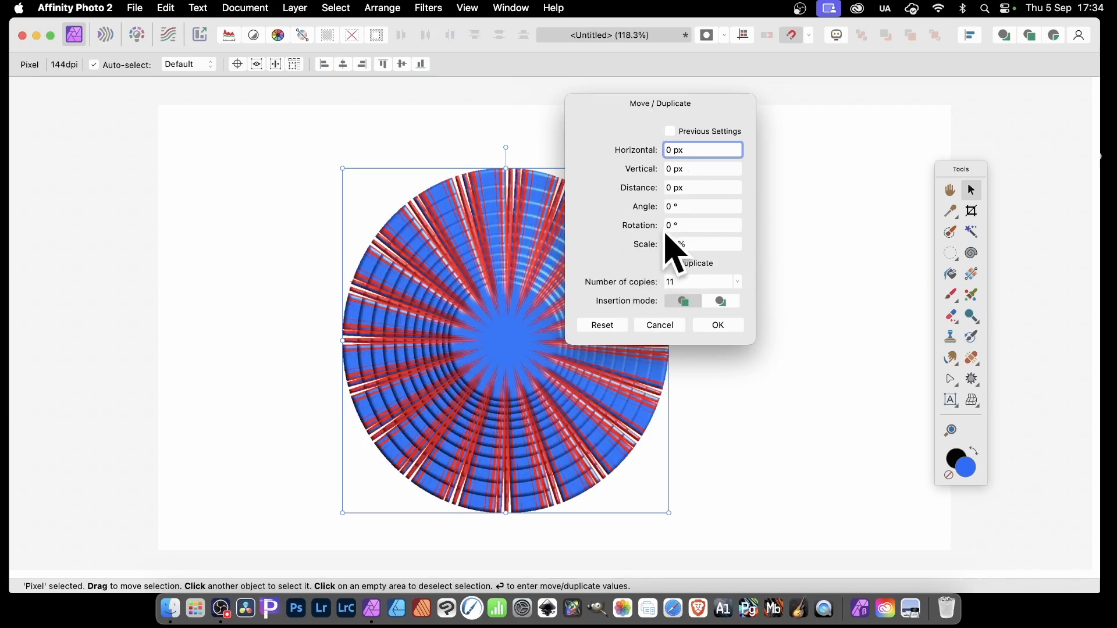
drag(652, 228, 670, 244)
click(720, 325)
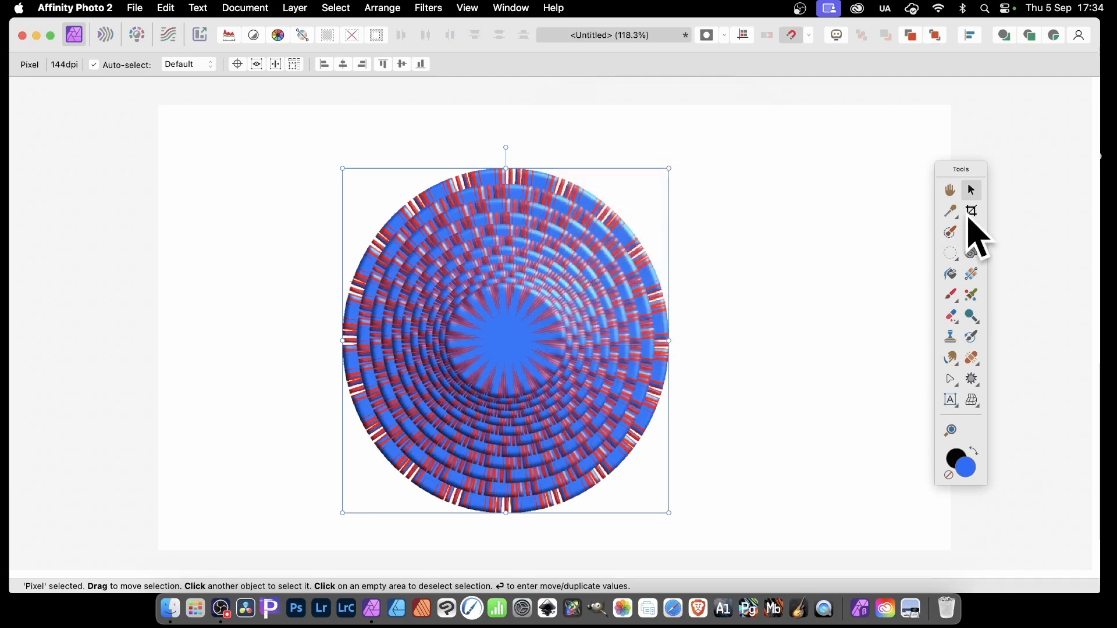
- Delete all the stacked ray disc layers to leave an empty canvas
click(260, 164)
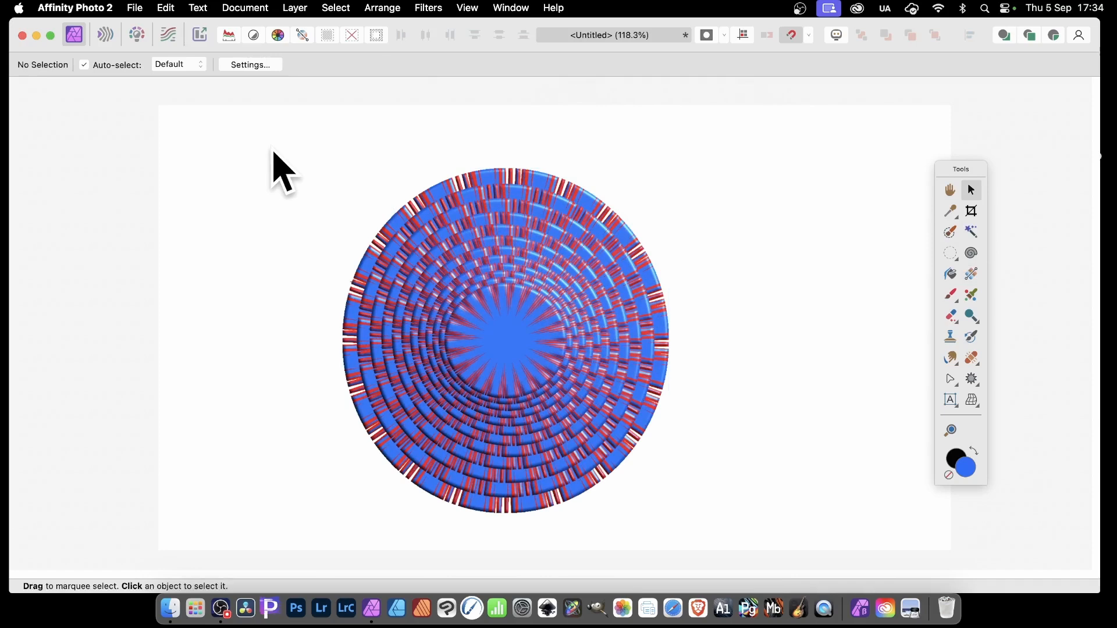
drag(263, 128, 736, 579)
key(Delete)
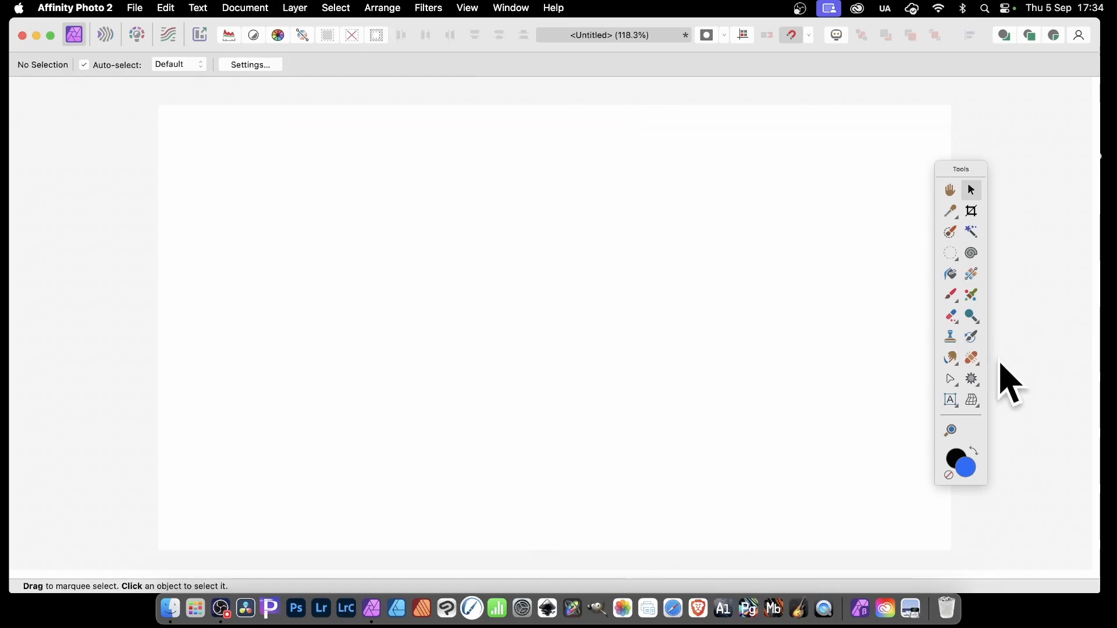
- Draw a linear spiral about 703 px wide with the Spiral Tool and move it near the canvas centre
click(971, 380)
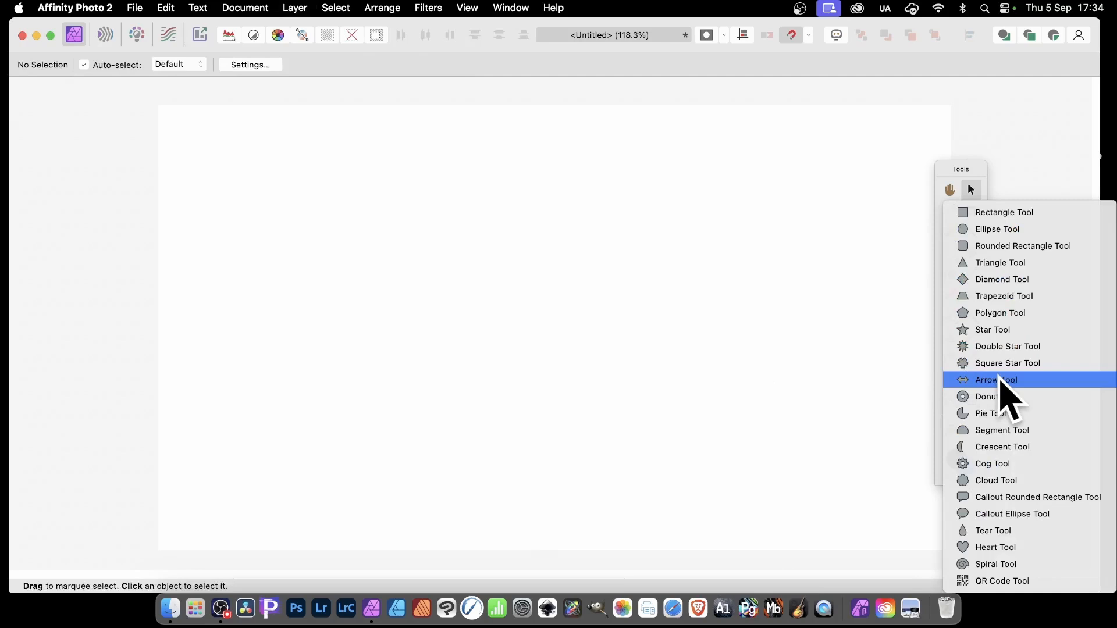
click(995, 565)
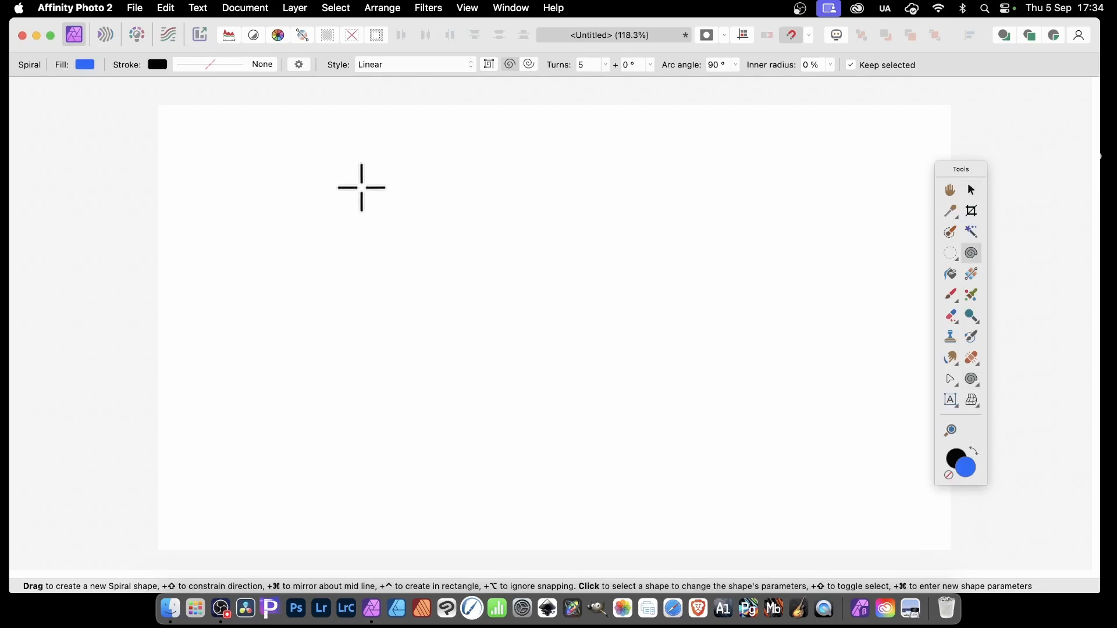
drag(362, 187, 459, 267)
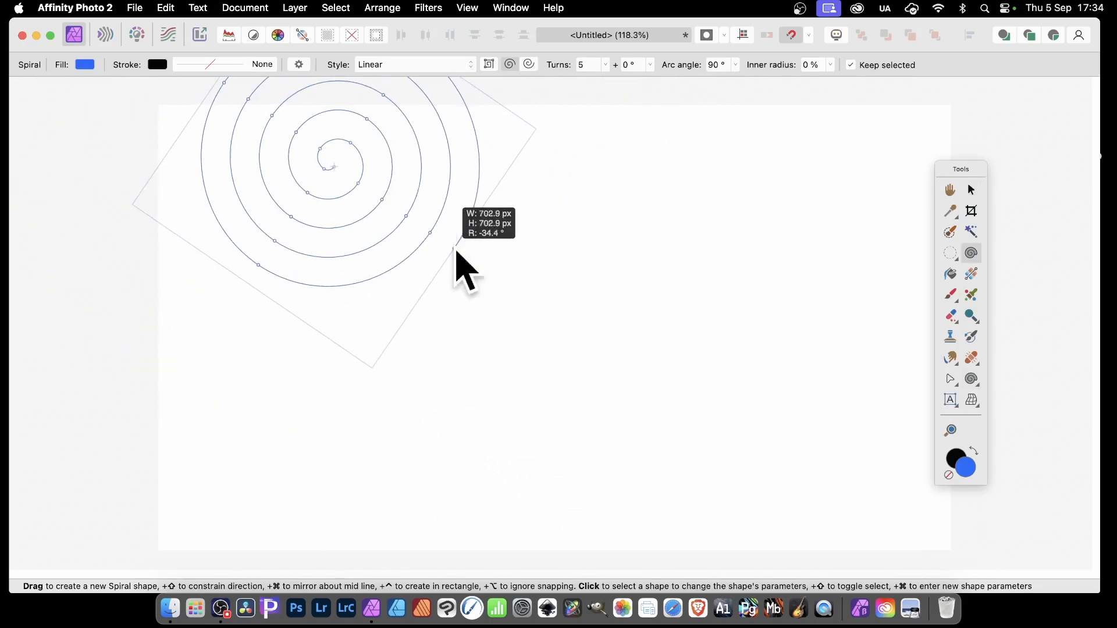
click(971, 190)
drag(389, 195, 586, 293)
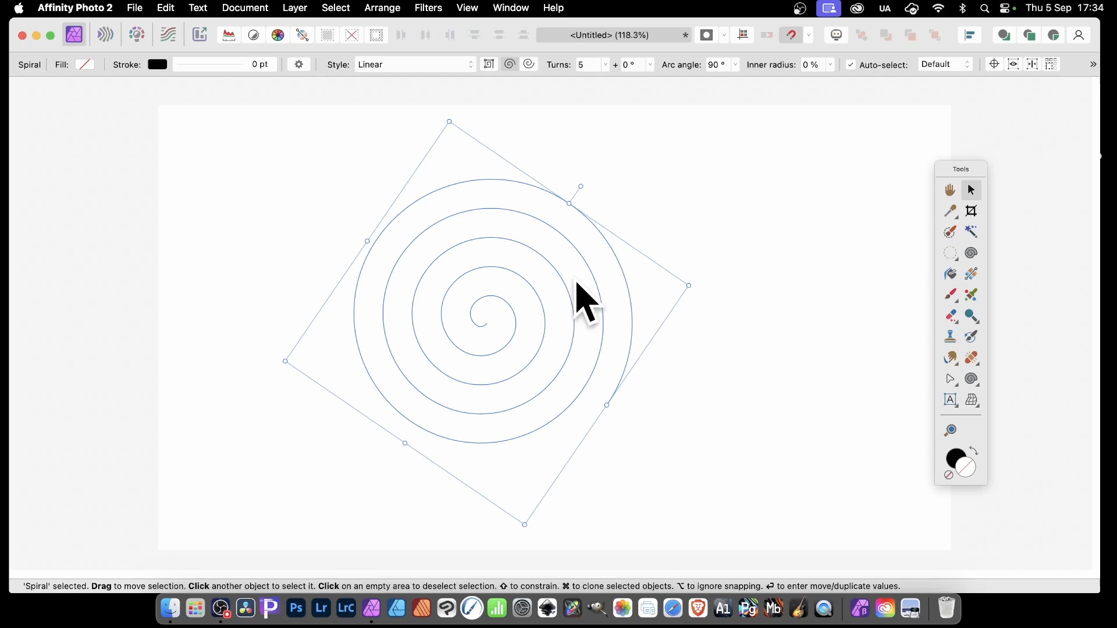
- Give the spiral a C54747 red fill and a 5.5 pt black stroke
click(87, 65)
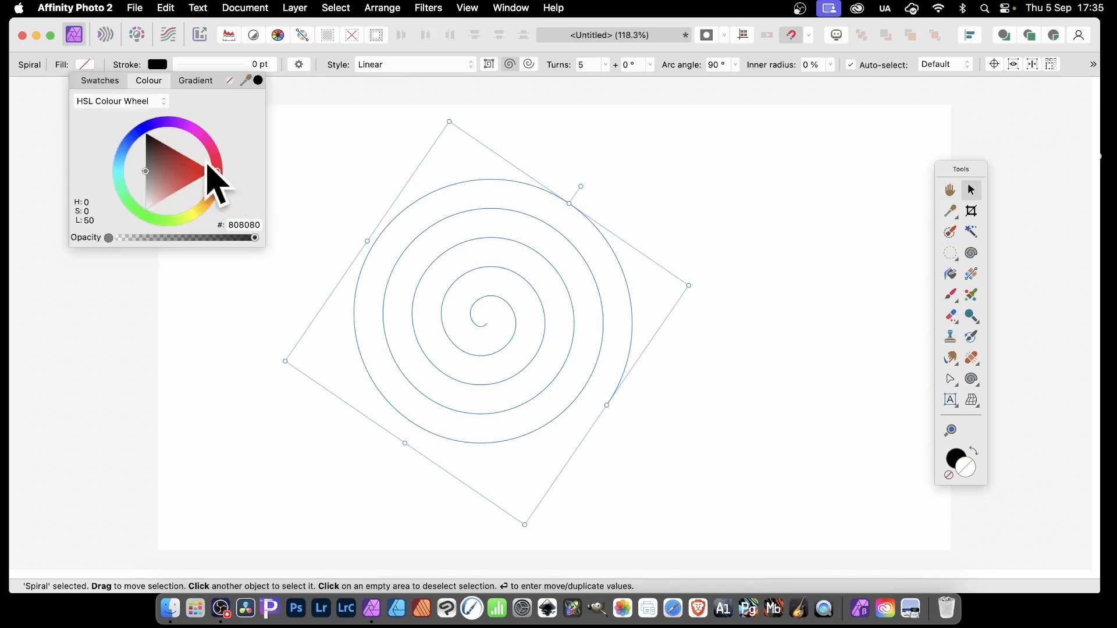
click(178, 172)
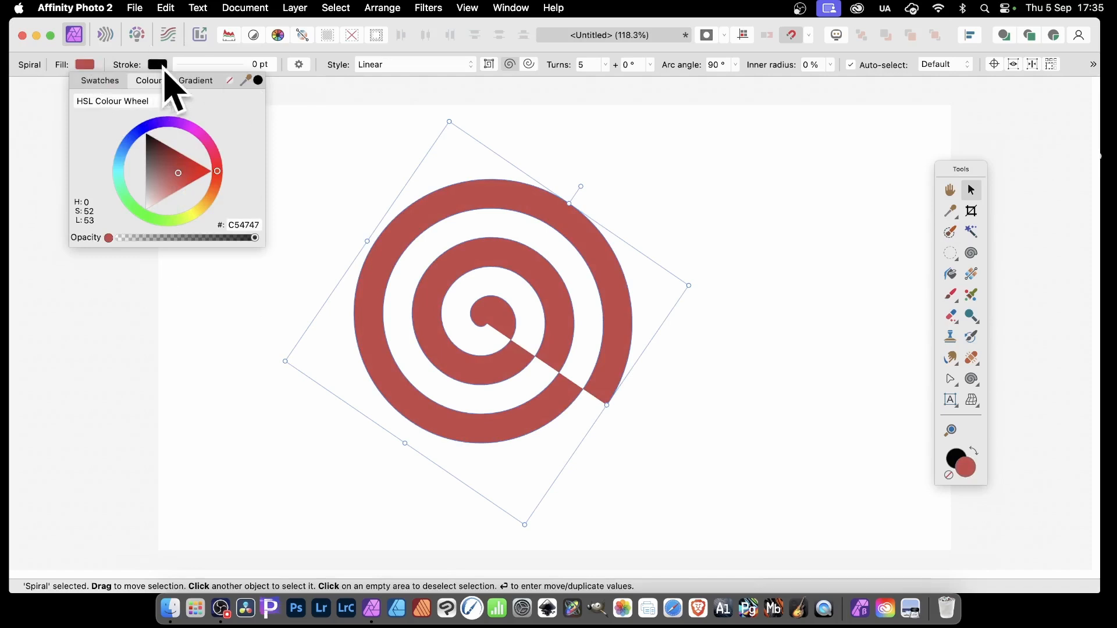
click(157, 64)
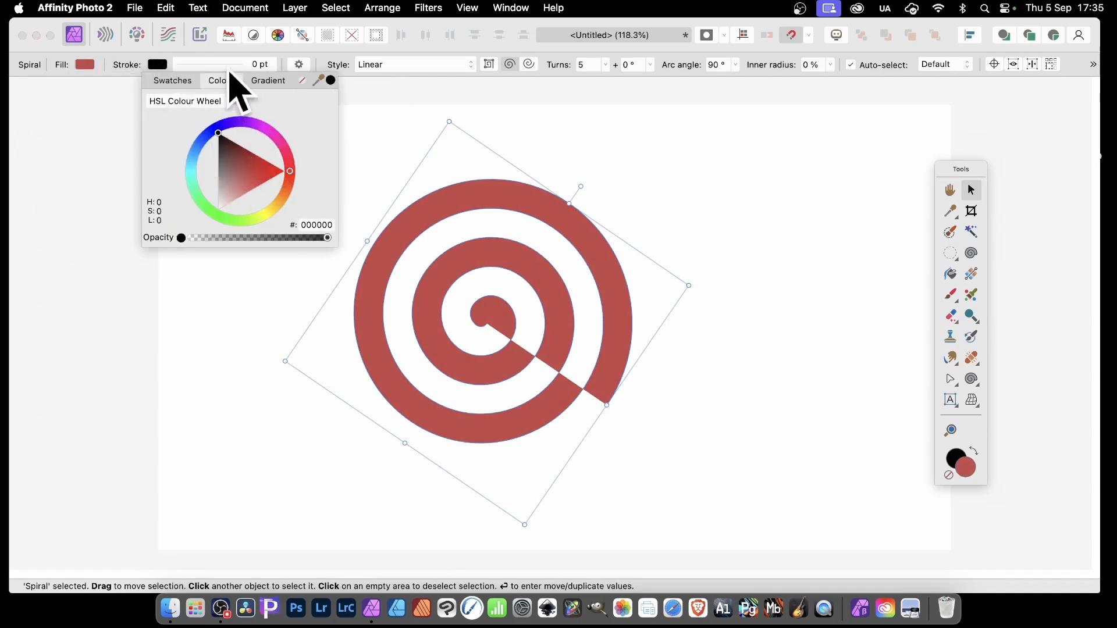
click(258, 68)
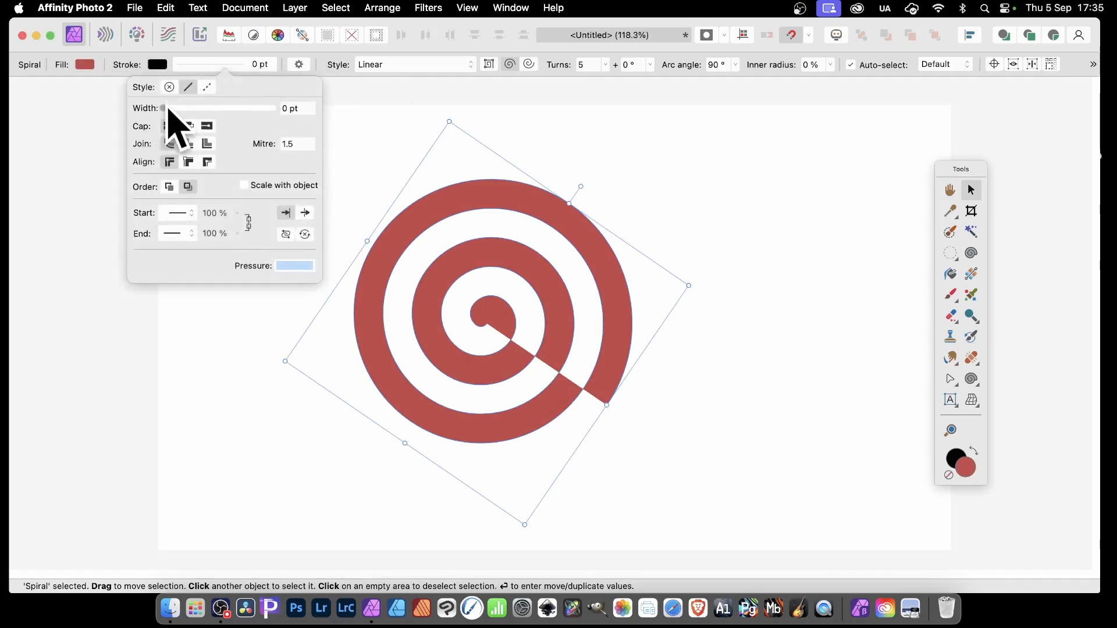
drag(167, 110, 199, 109)
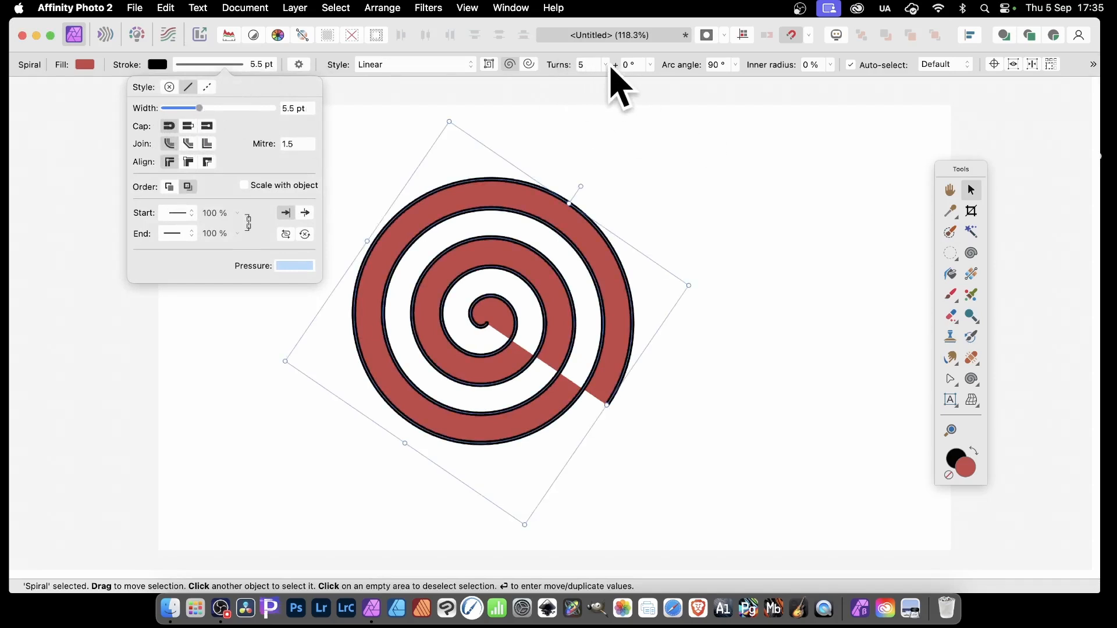
- Try the spiral with 10 turns, using the Counter Semi-circular and Fibonacci styles
click(607, 65)
drag(605, 80, 640, 84)
click(402, 64)
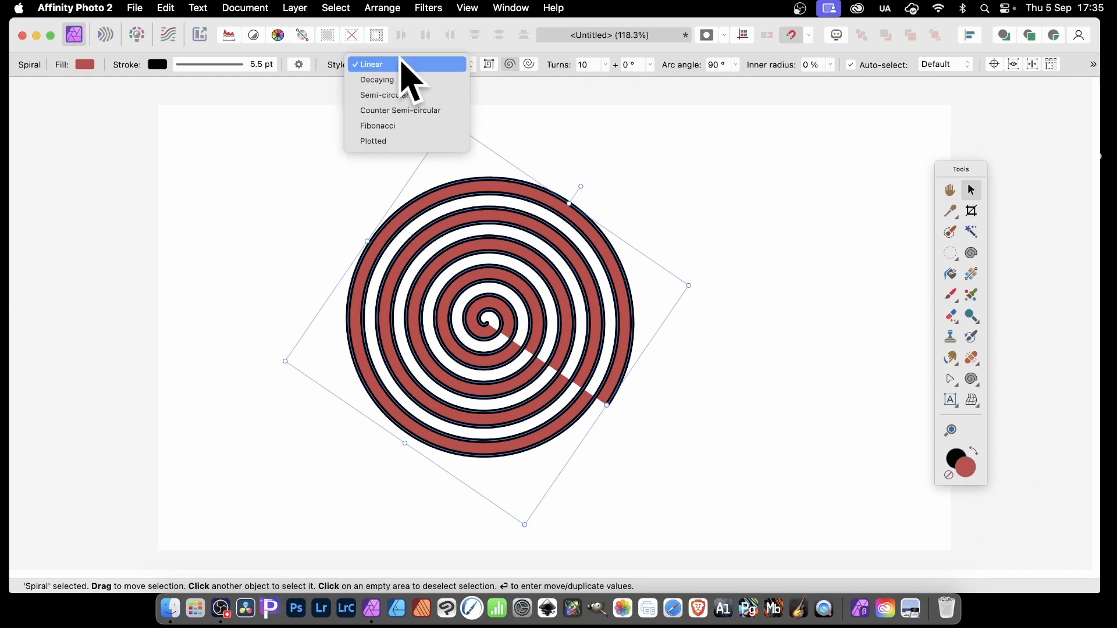
click(410, 110)
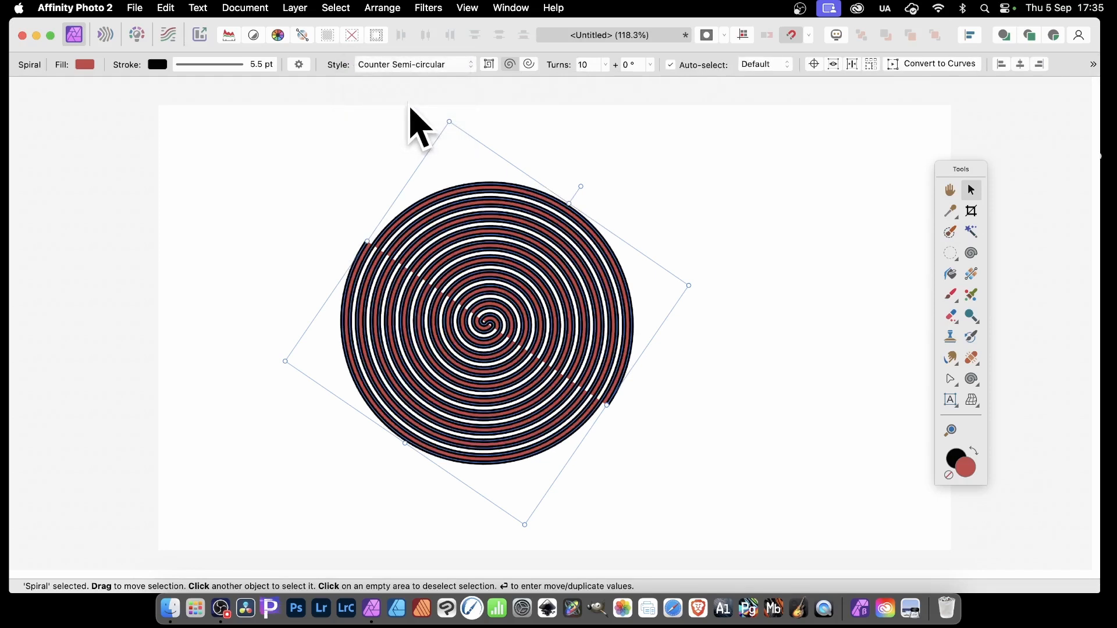
click(415, 66)
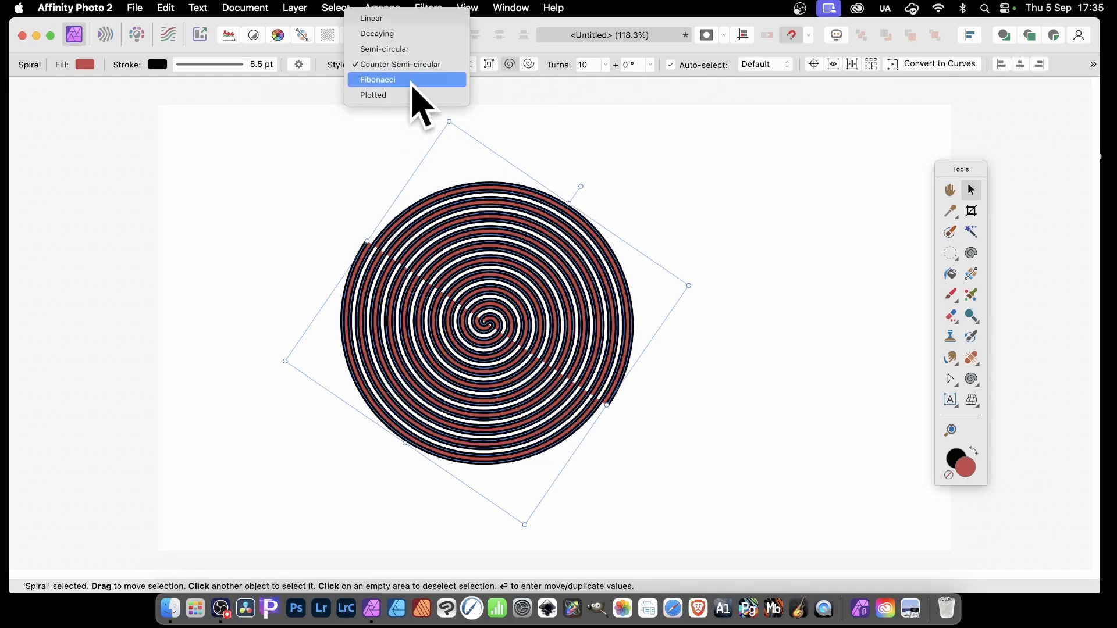
click(411, 80)
- Change the spiral to the Plotted style with 8 turns, using its original winding direction
click(407, 65)
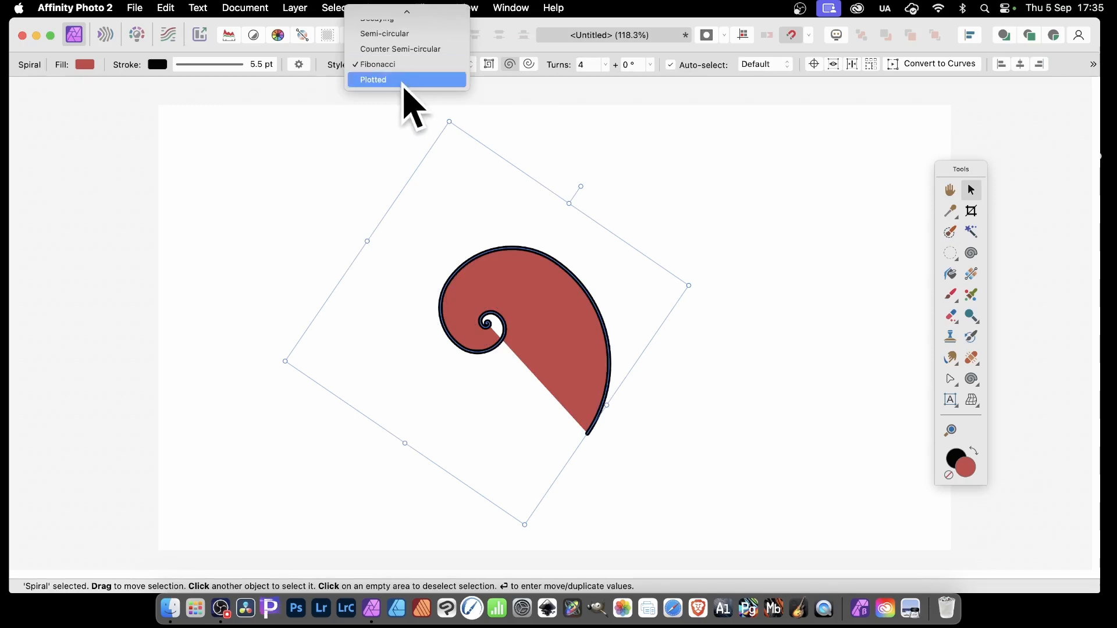
click(403, 84)
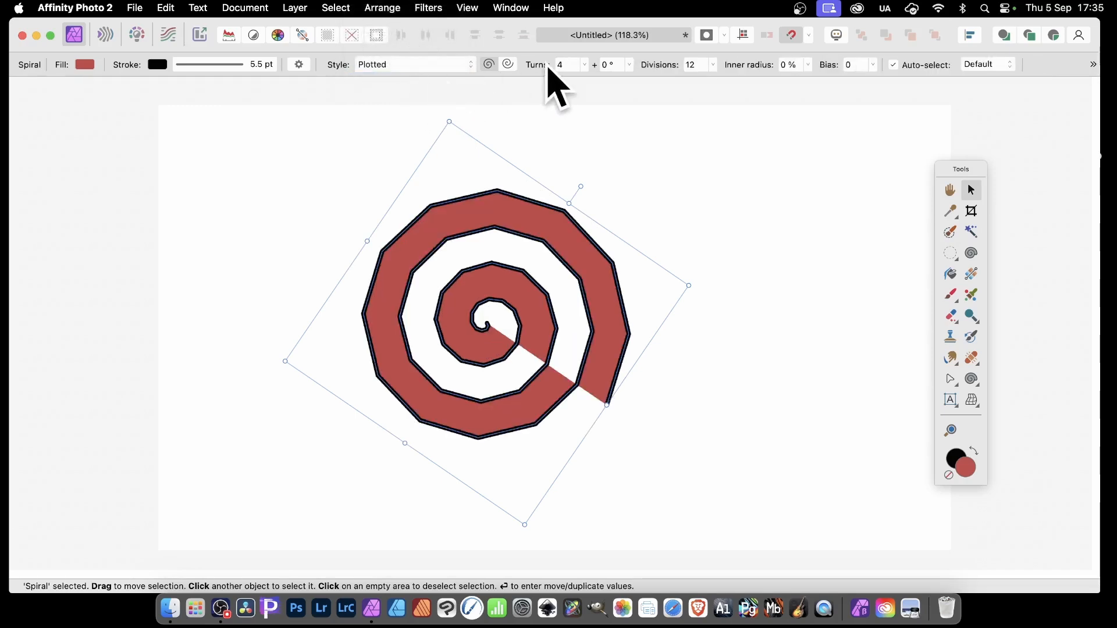
click(585, 65)
drag(585, 80, 608, 81)
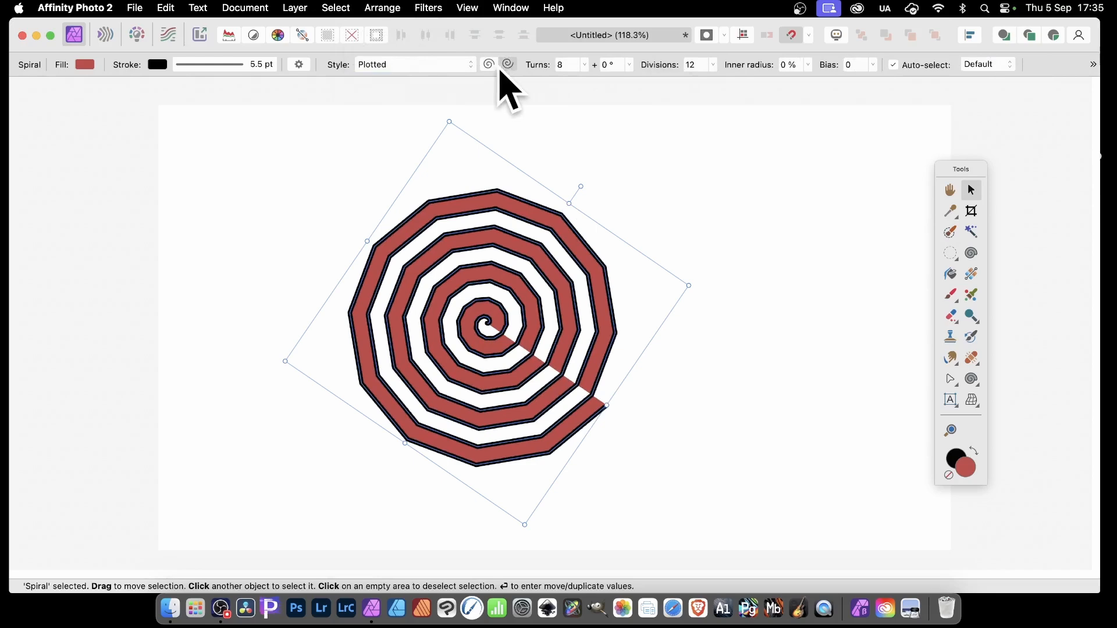
click(489, 65)
- Set the plotted spiral's divisions to 3.45 and shift the resulting angular shape slightly to the left
click(629, 65)
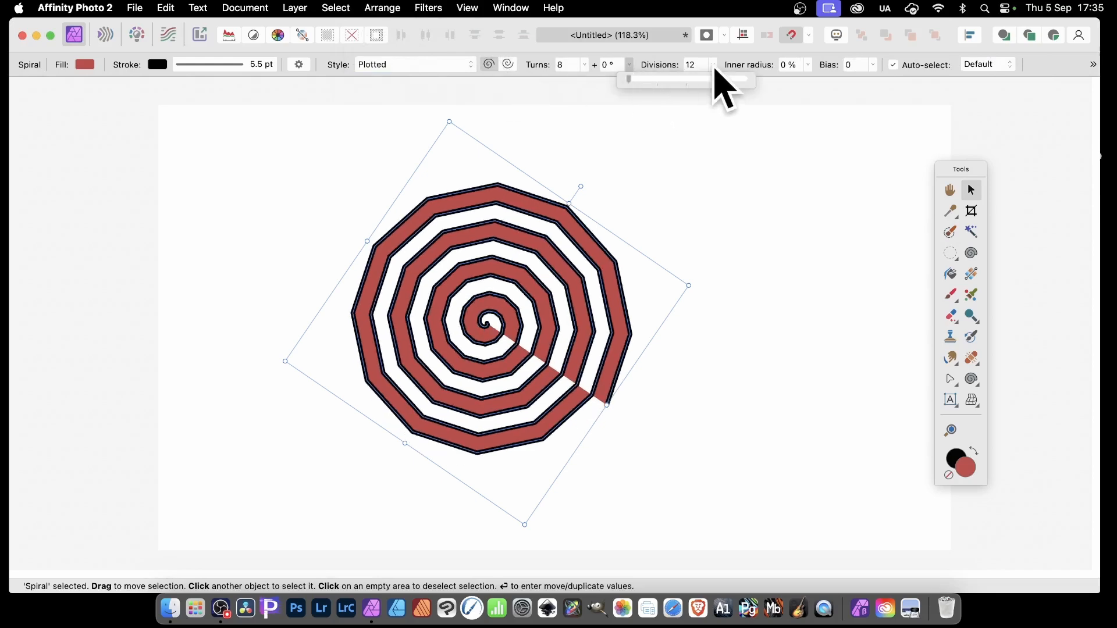
click(713, 65)
mouse_move(718, 79)
mouse_down()
mouse_move(733, 86)
mouse_move(701, 85)
mouse_up()
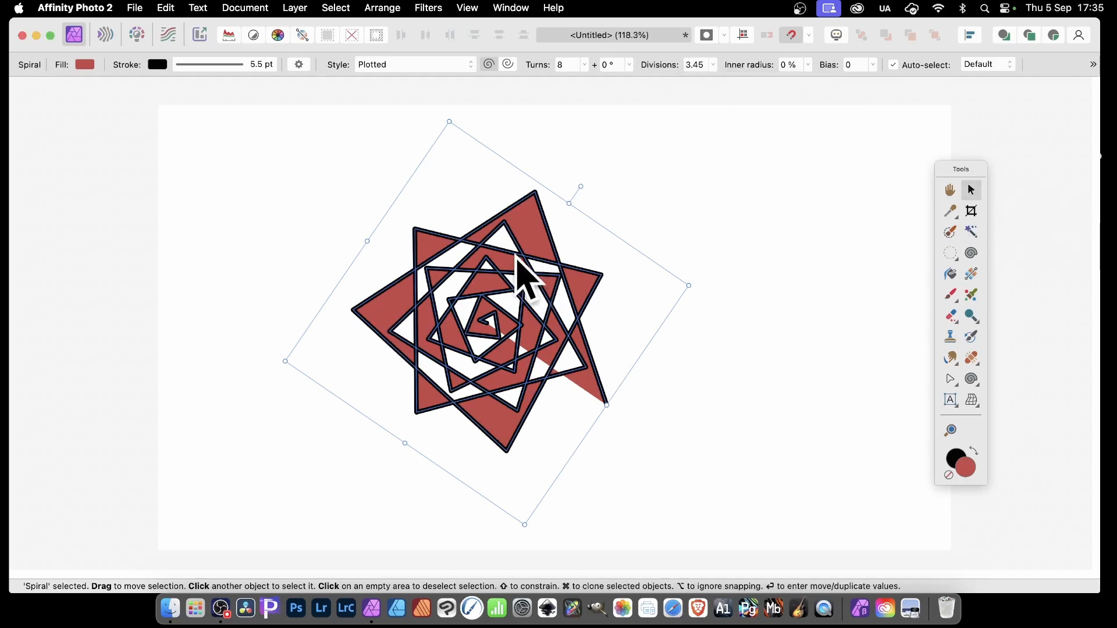
drag(510, 266, 475, 263)
- Start the Equations distort filter on the spiral with polar coordinates and the radius equation r/4
click(429, 7)
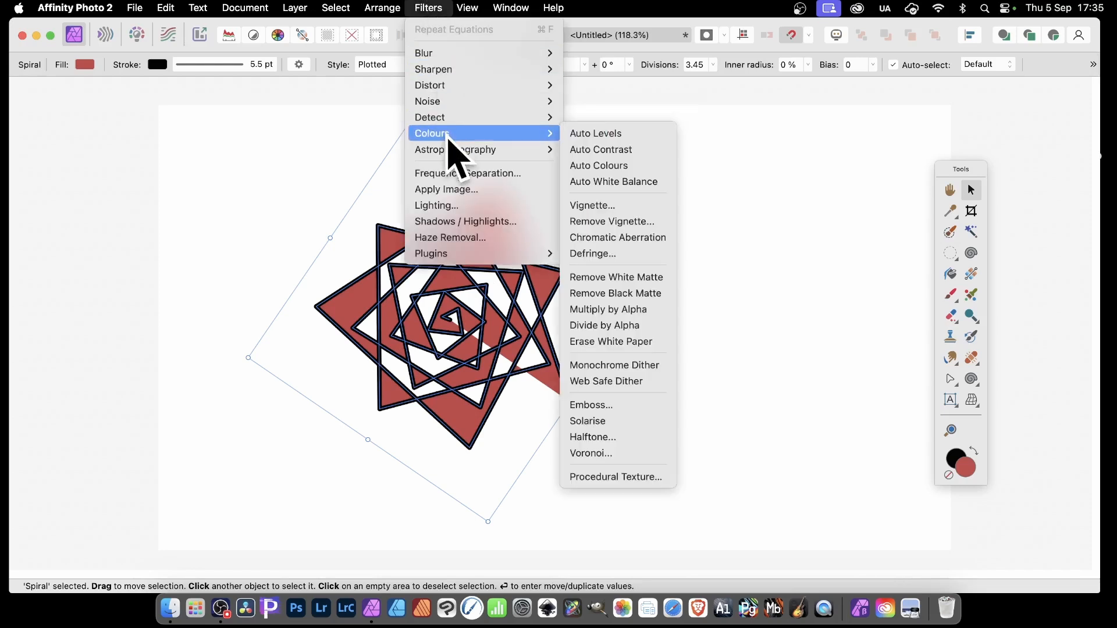
mouse_move(442, 87)
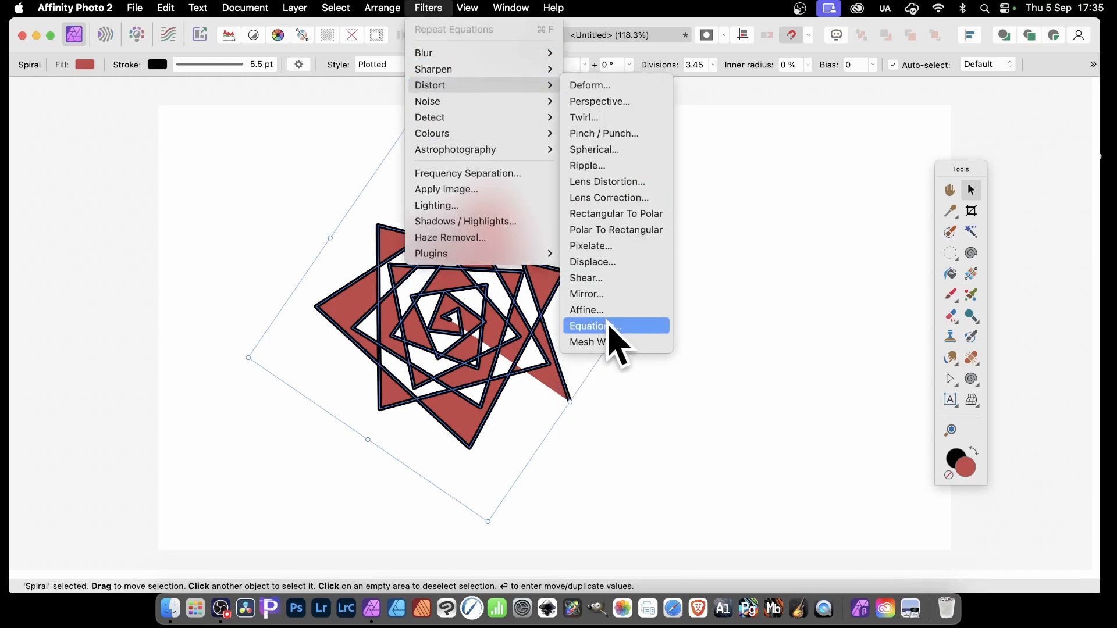
click(610, 327)
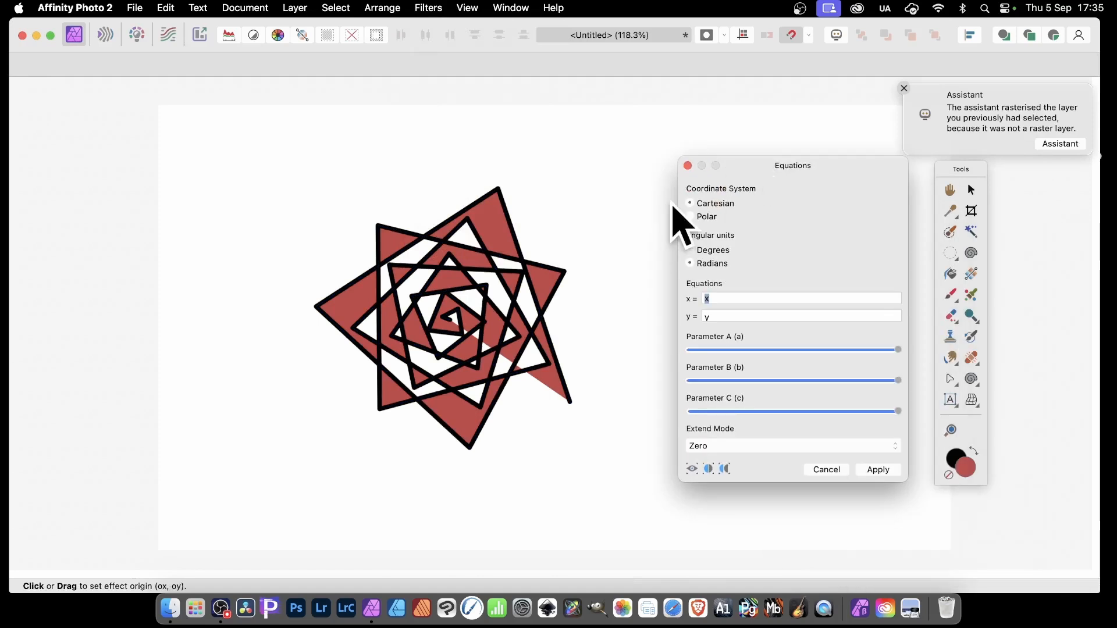
click(702, 216)
text(*3)
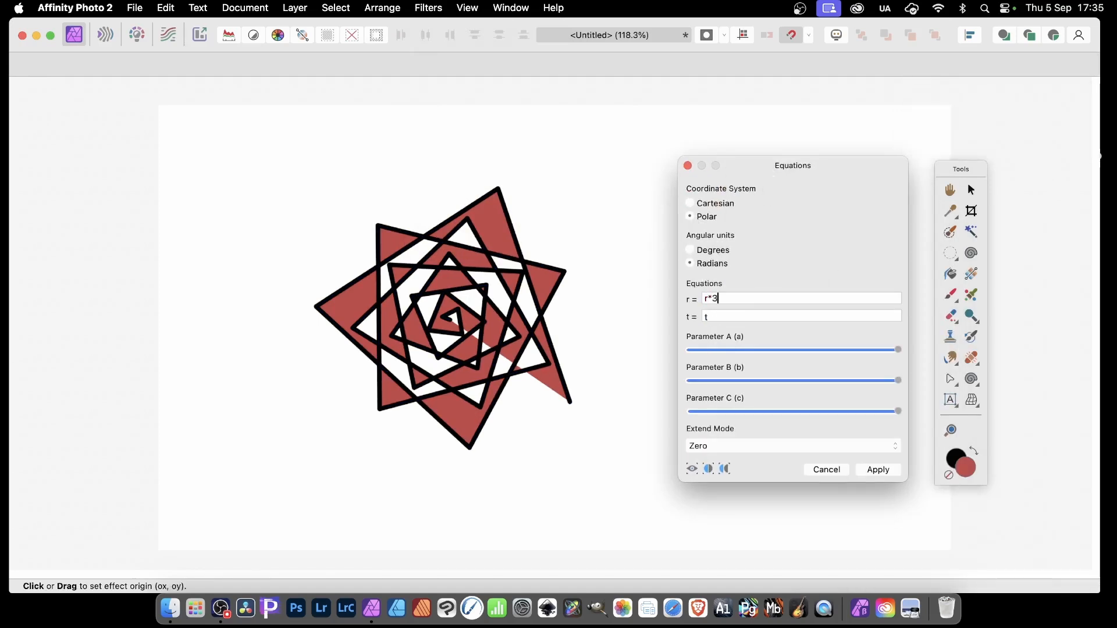
key(BackSpace)
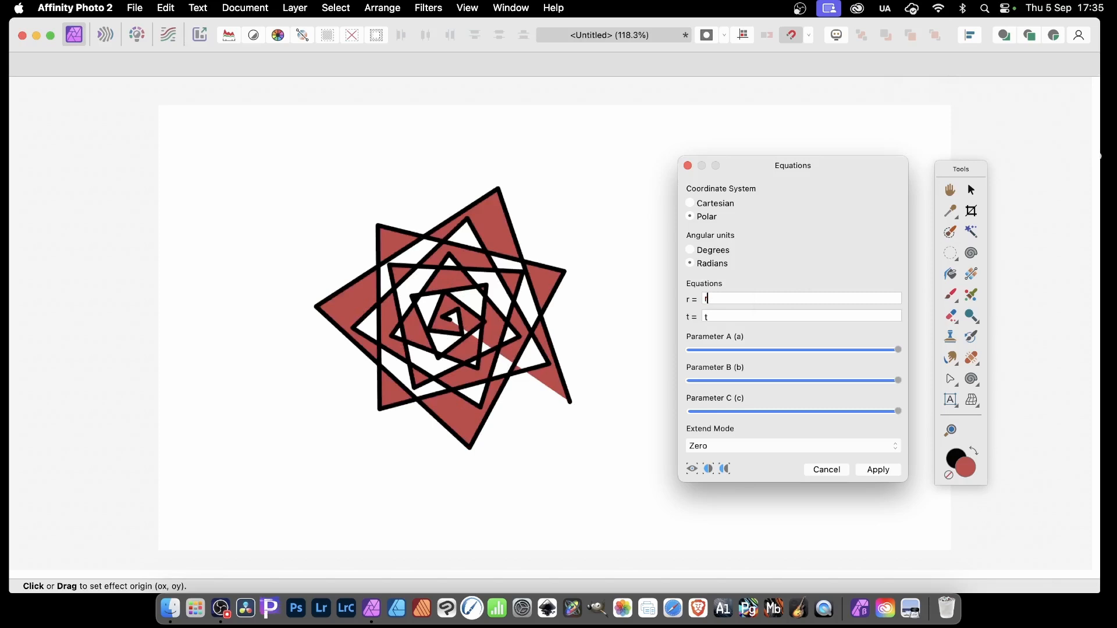
text(4)
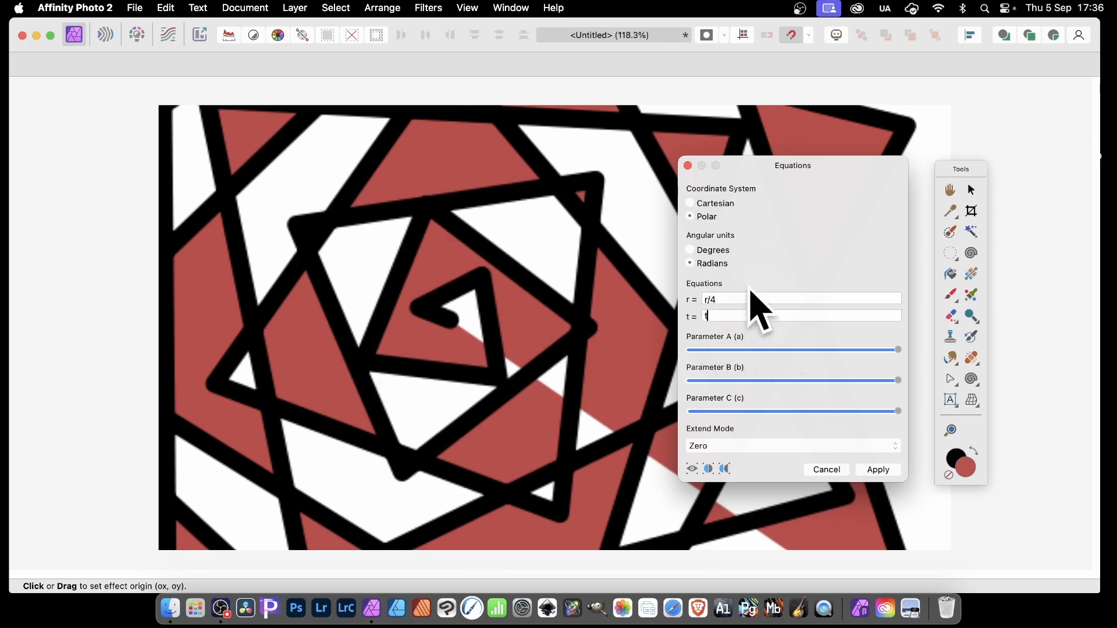
- Place the effect origin near the spiral's centre and set the angle equation to t*10, trying t*5 first
text(*)
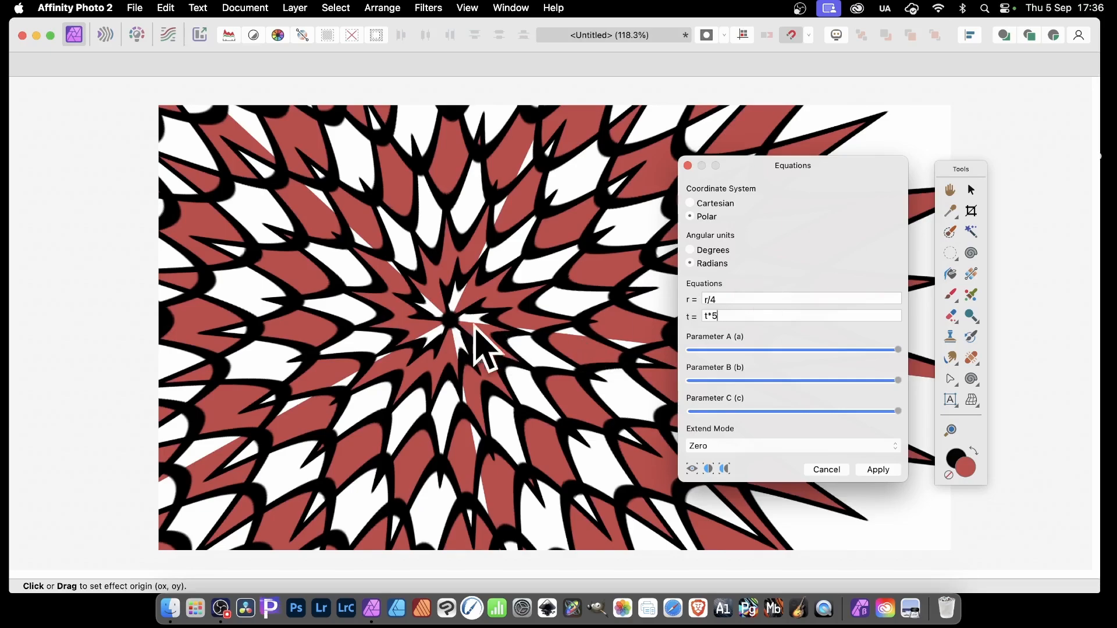
mouse_move(461, 324)
mouse_down()
mouse_move(464, 345)
mouse_move(435, 298)
mouse_move(439, 349)
mouse_move(477, 340)
mouse_move(466, 315)
mouse_move(458, 319)
mouse_up()
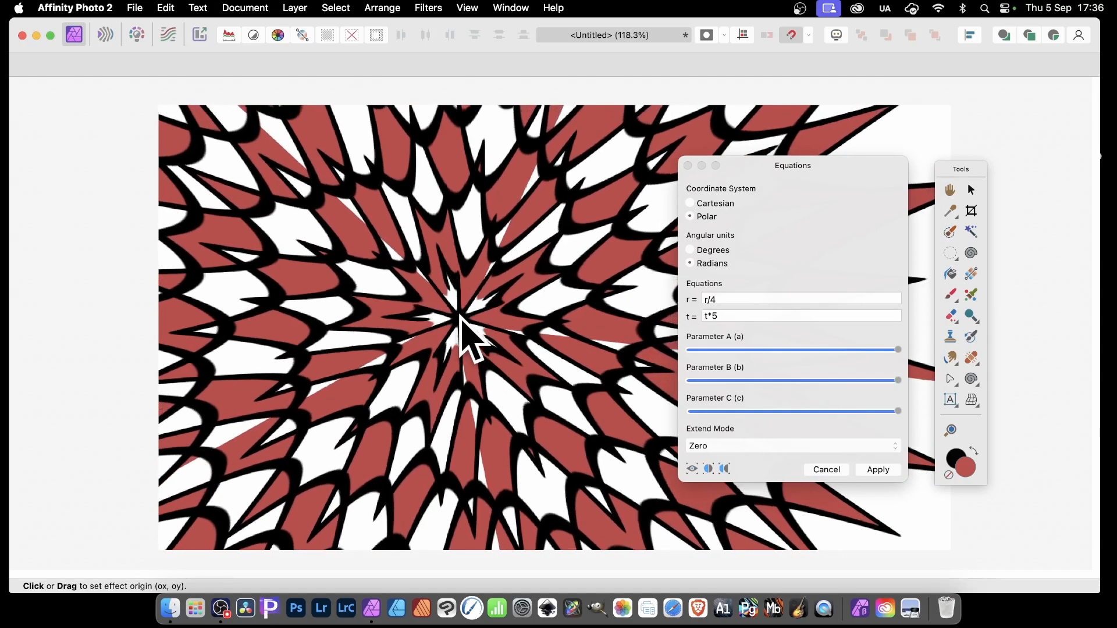
click(722, 316)
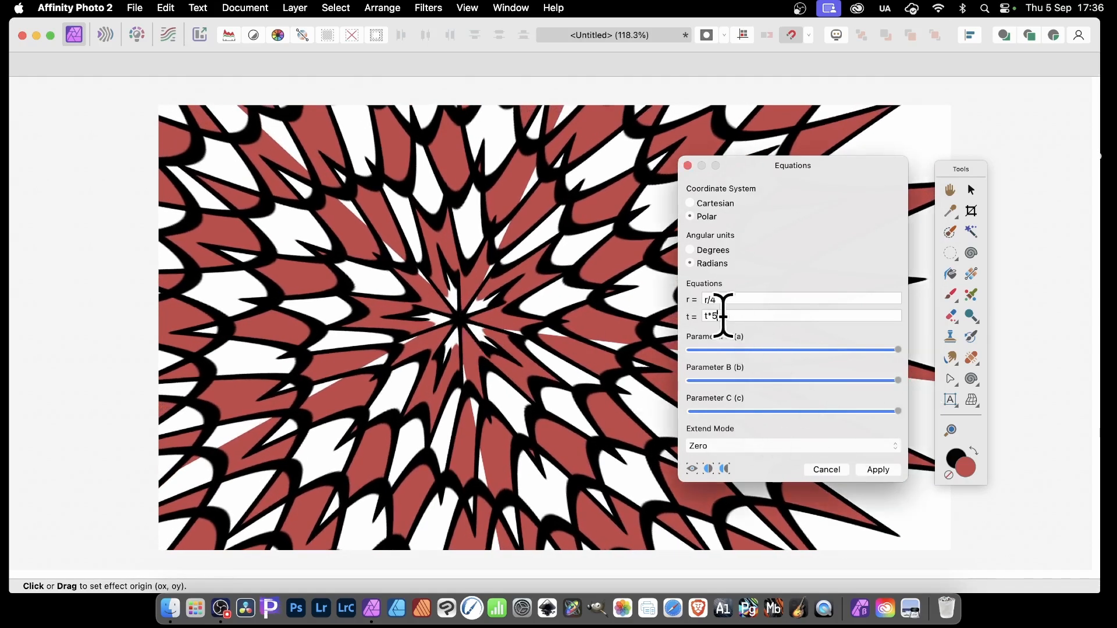
key(BackSpace)
text(10)
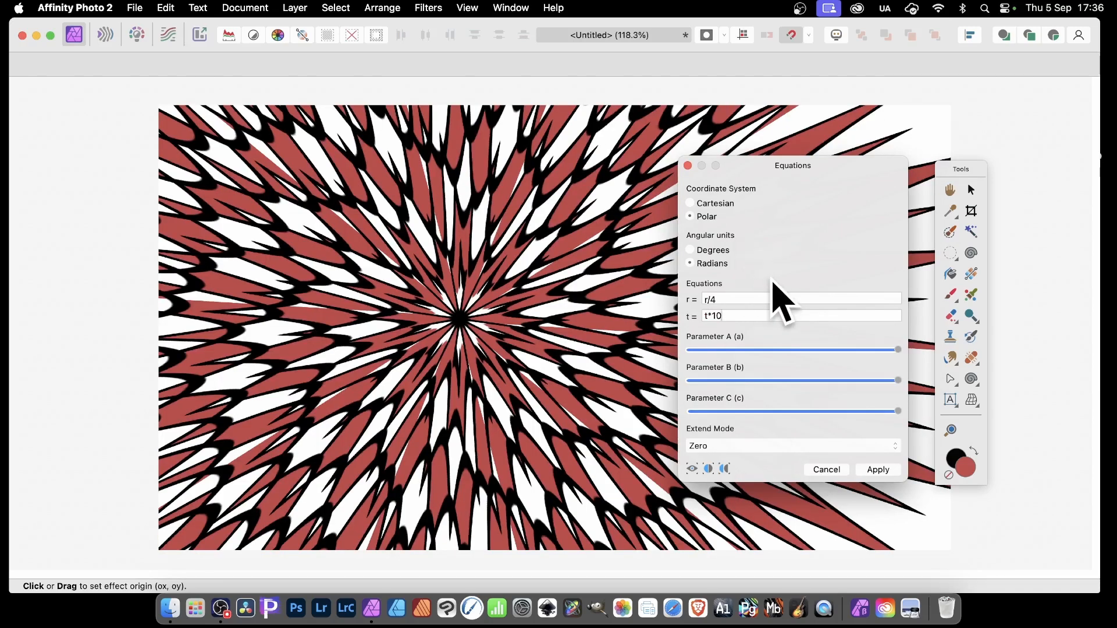
- Try t*20 as the angle equation, restore t*10 and apply the Equations filter
key(BackSpace)
key(BackSpace)
text(20)
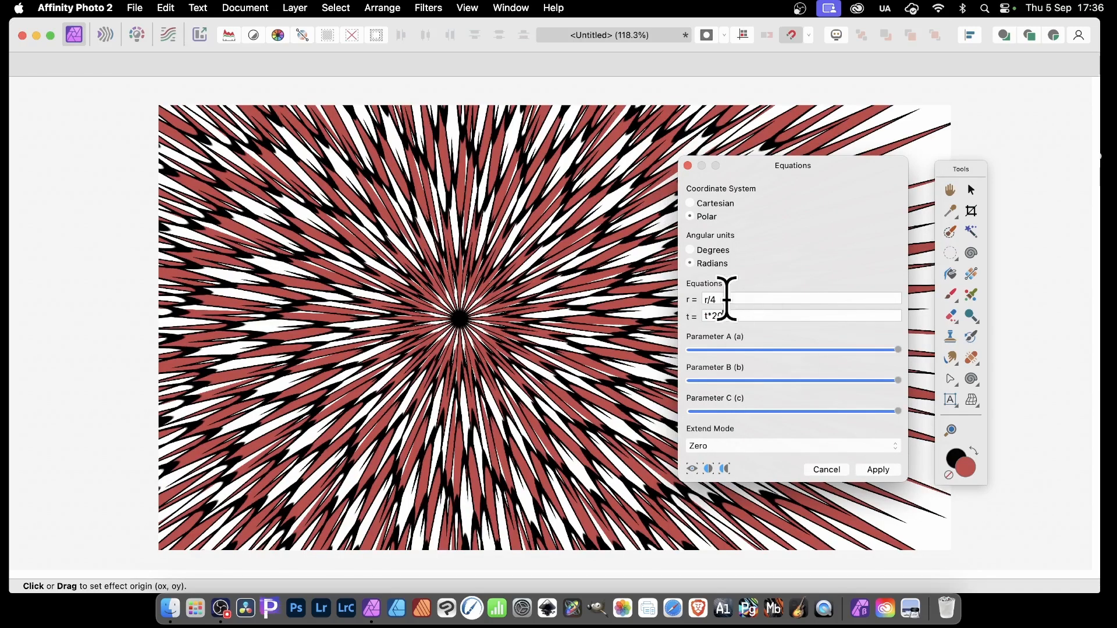
key(BackSpace)
key(BackSpace)
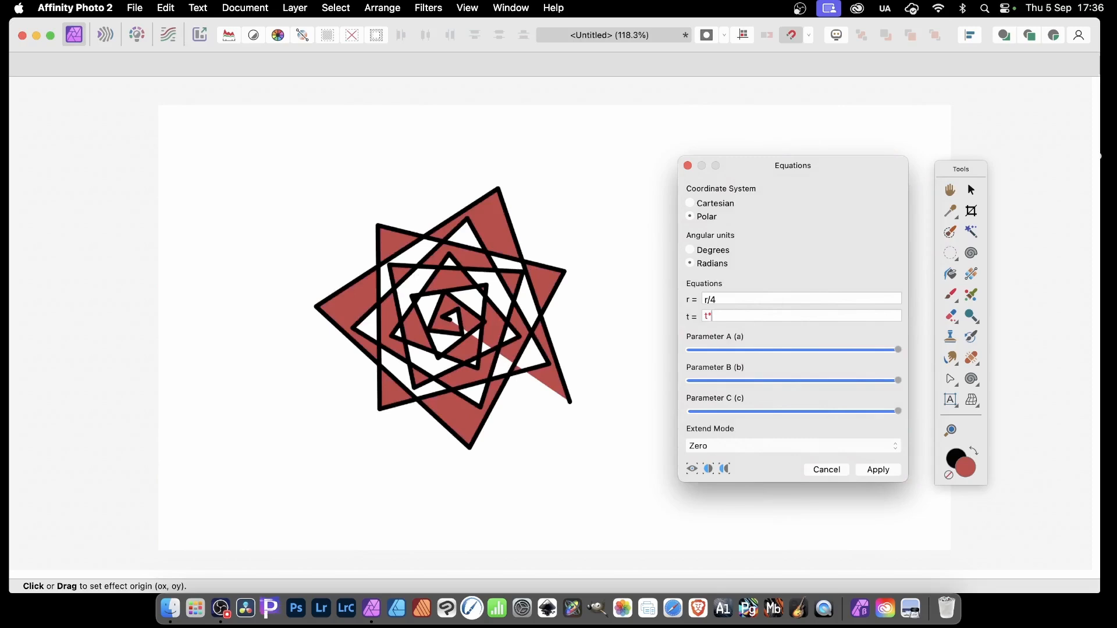
text(10)
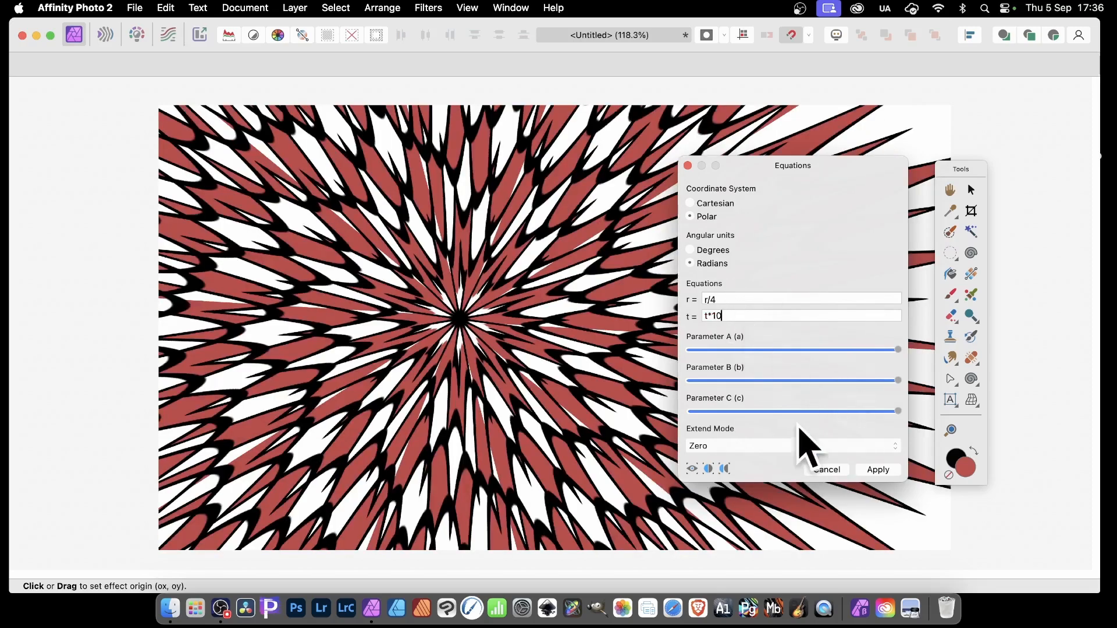
click(877, 470)
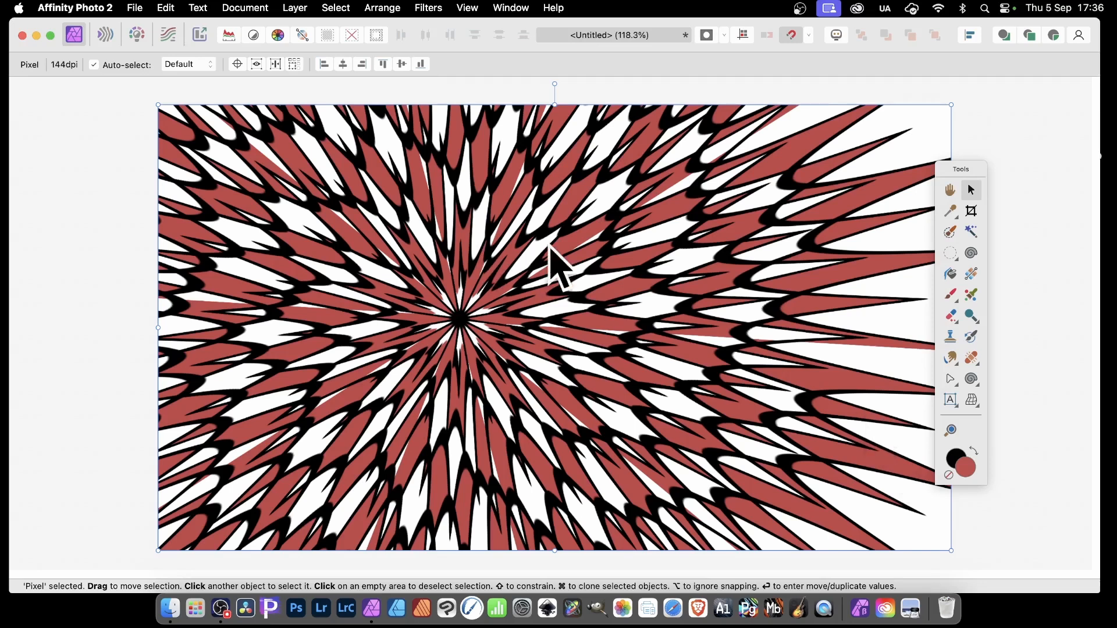
- Add a 3D layer effect with a 10 px radius to the distorted spiral pattern
right_click(572, 238)
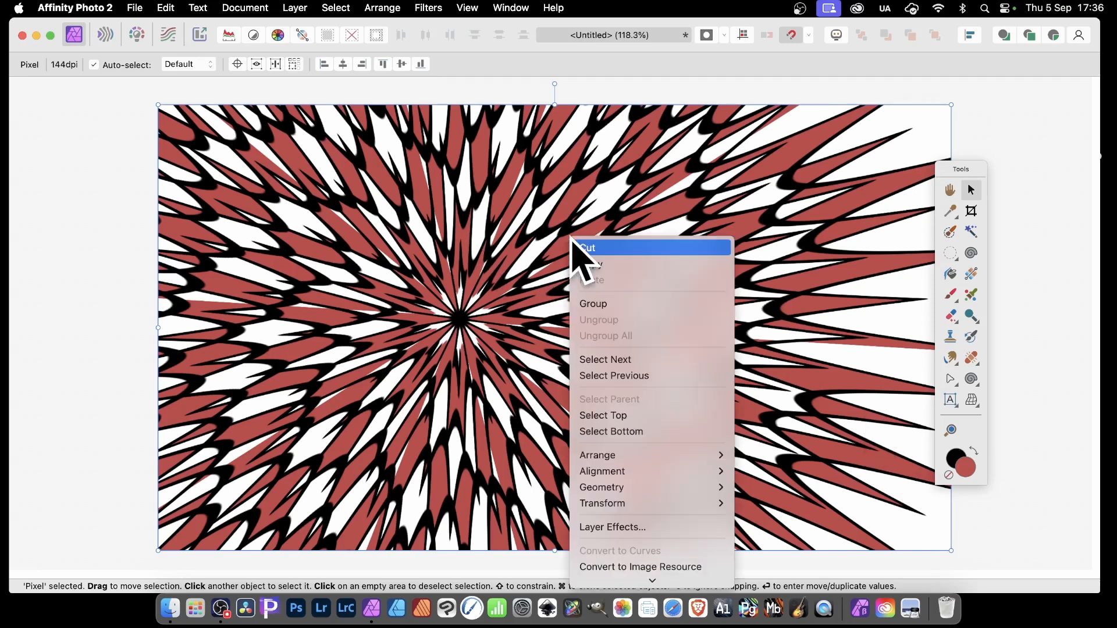
click(614, 527)
click(557, 178)
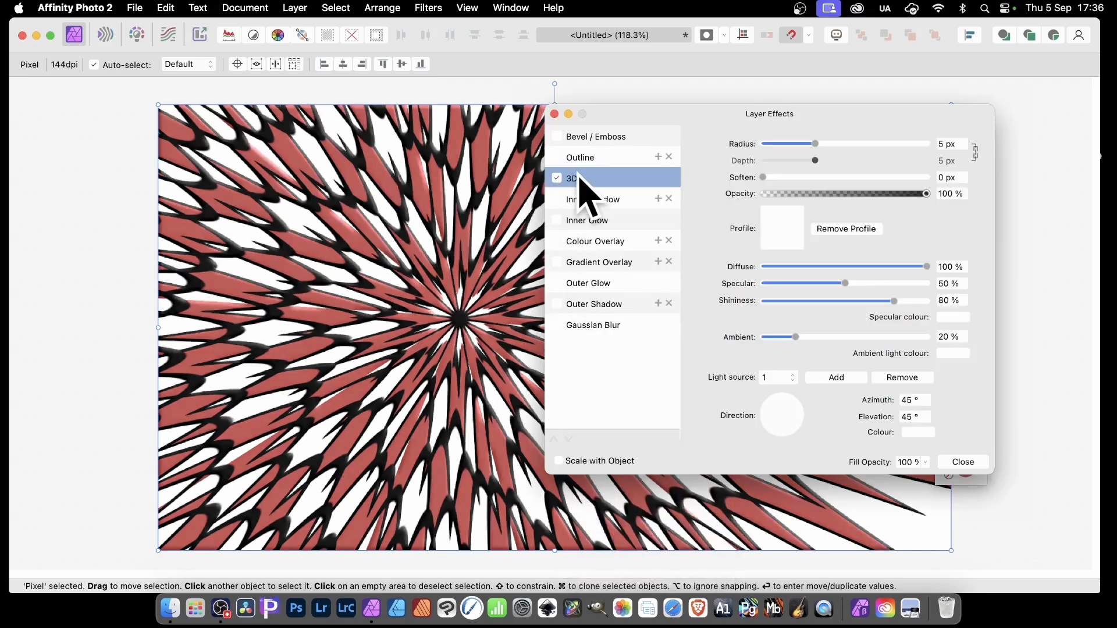
drag(836, 146, 835, 148)
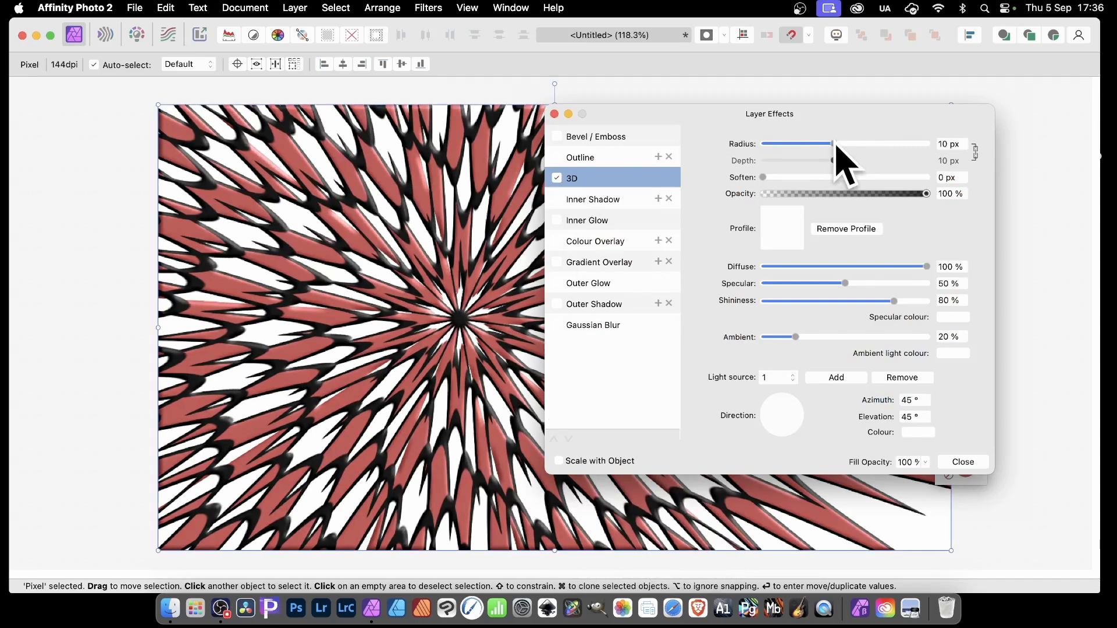
- Add an outer shadow to the pattern with radius 0.7 px, offset 1.1 px and intensity 32%
click(581, 305)
drag(764, 180, 802, 197)
click(814, 213)
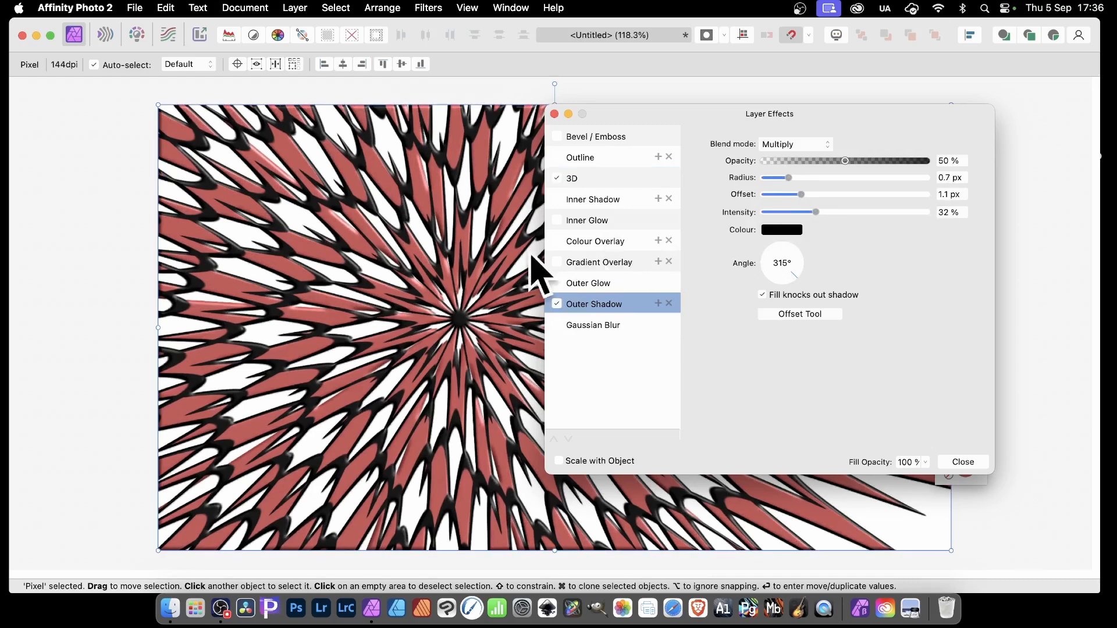
- Enable the gradient overlay on the pattern and close the layer effects
click(558, 262)
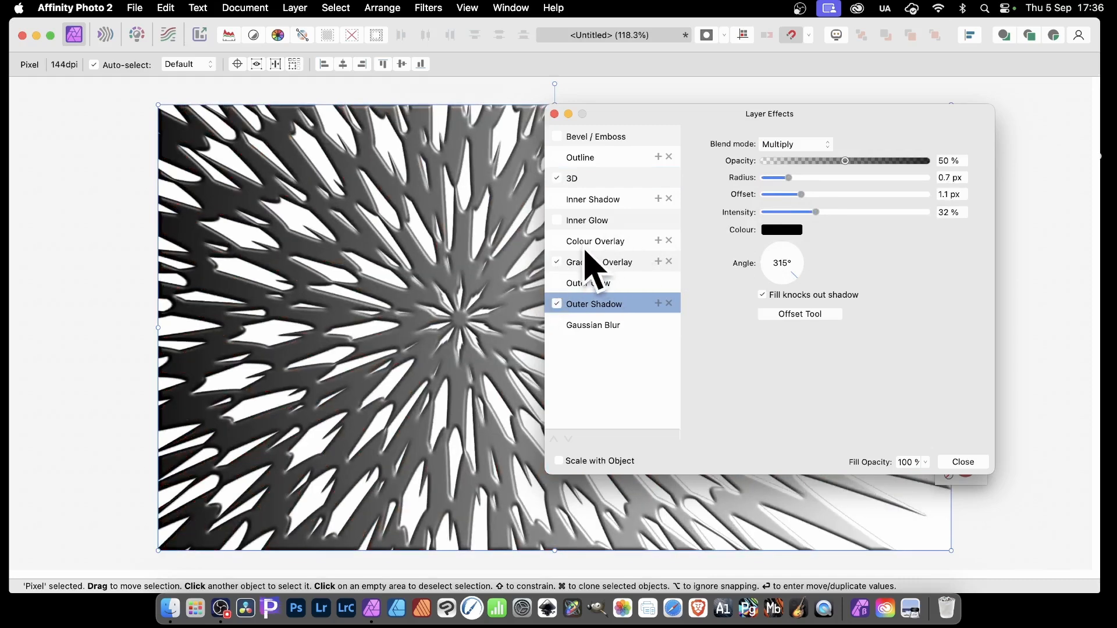
drag(669, 116, 848, 112)
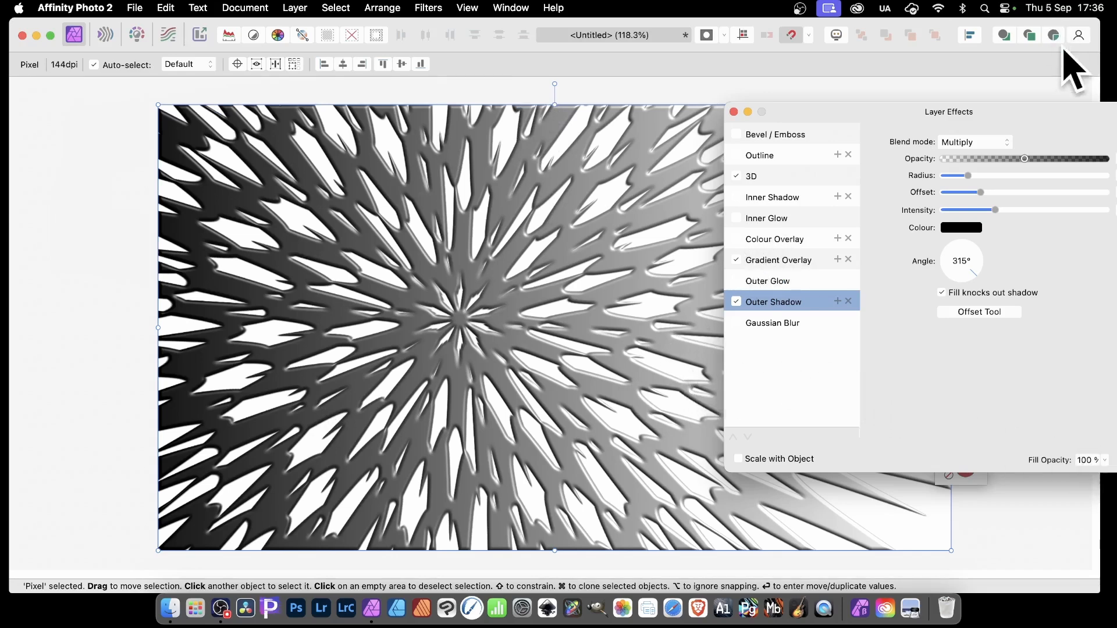
drag(1031, 115, 825, 82)
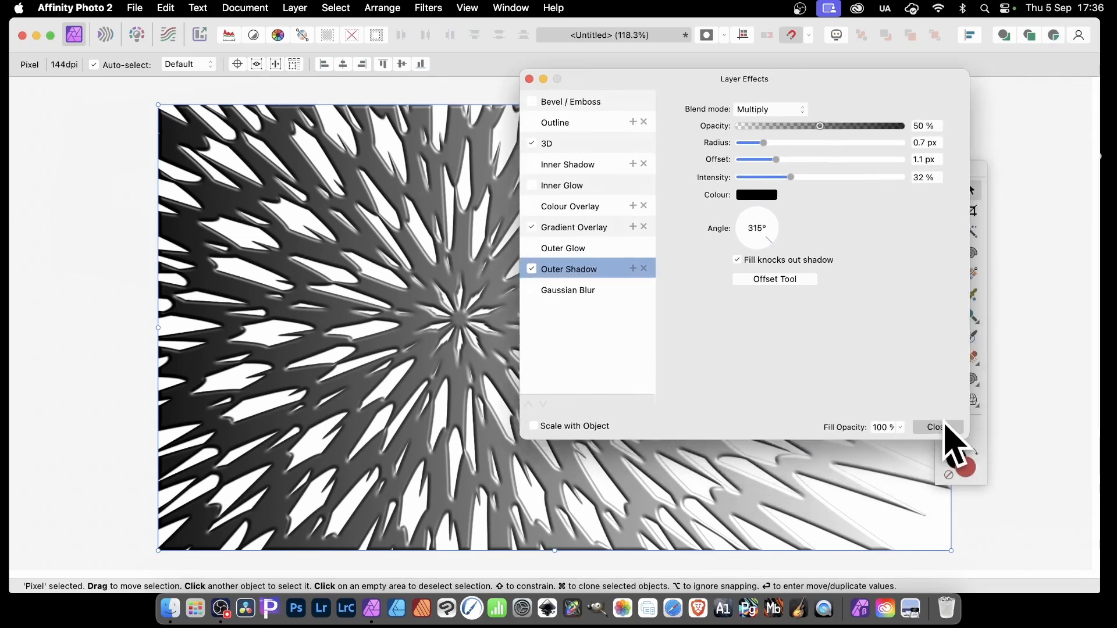
click(938, 427)
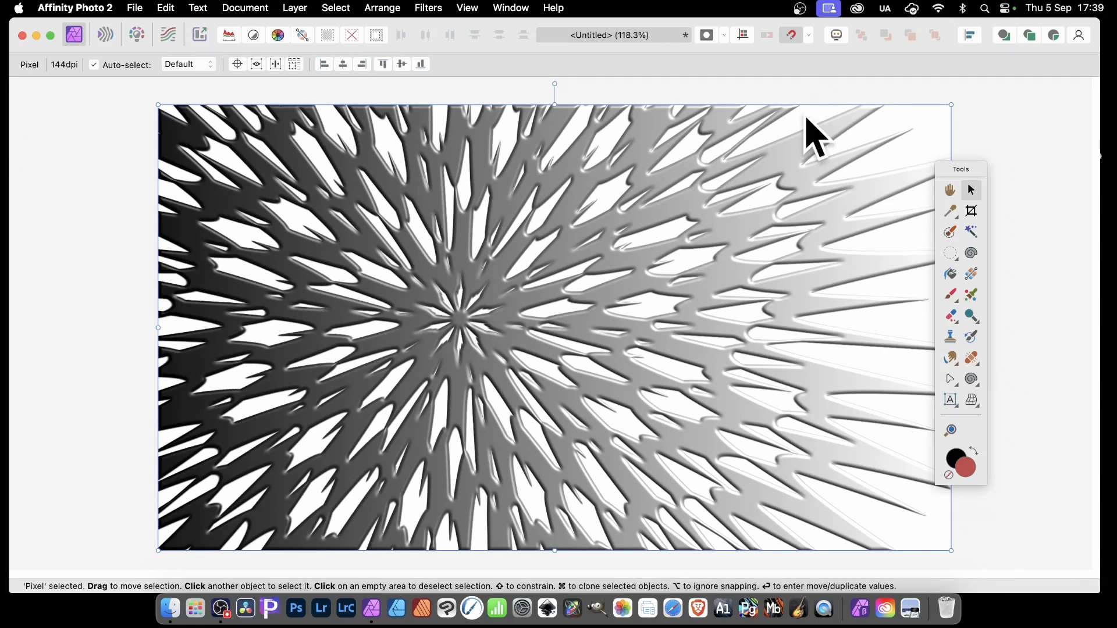
- Show the layer list and add a new empty pixel layer above the pattern
click(511, 8)
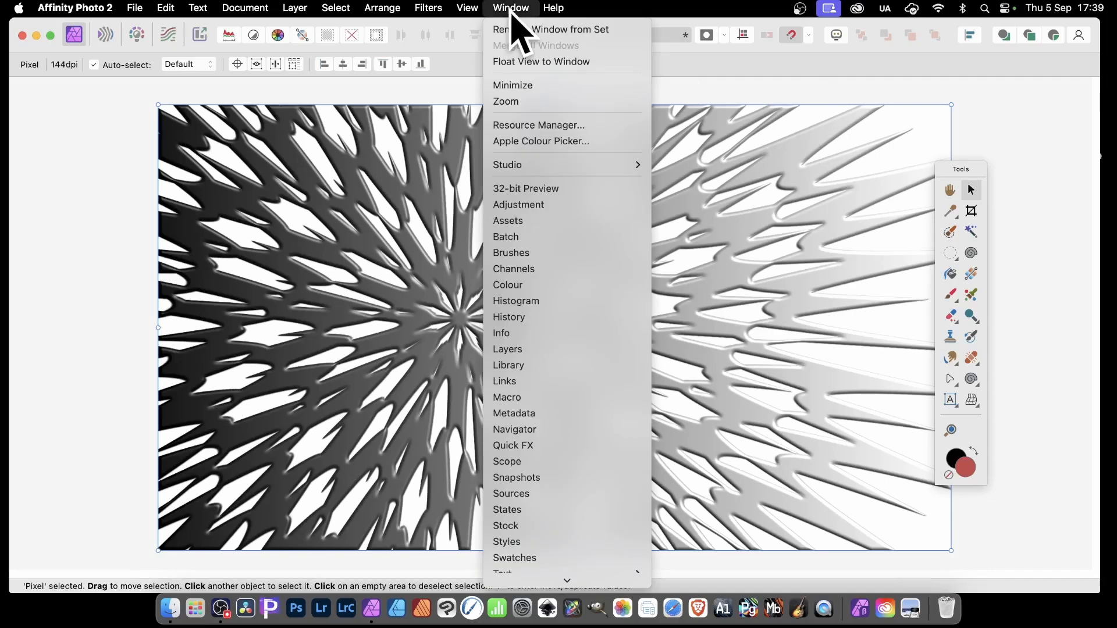
click(522, 344)
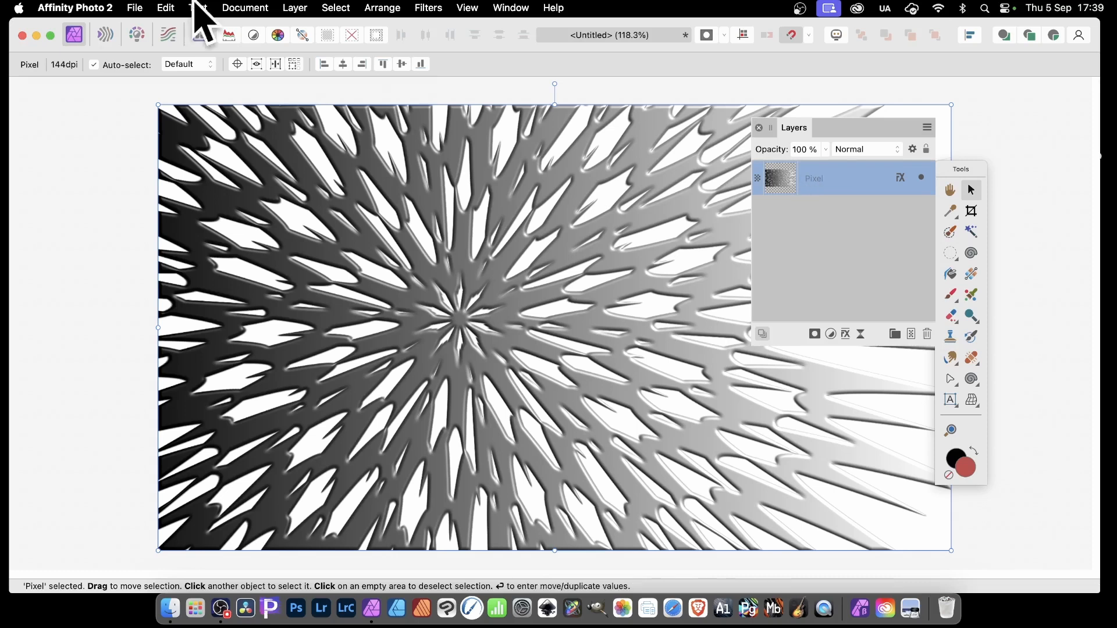
click(295, 8)
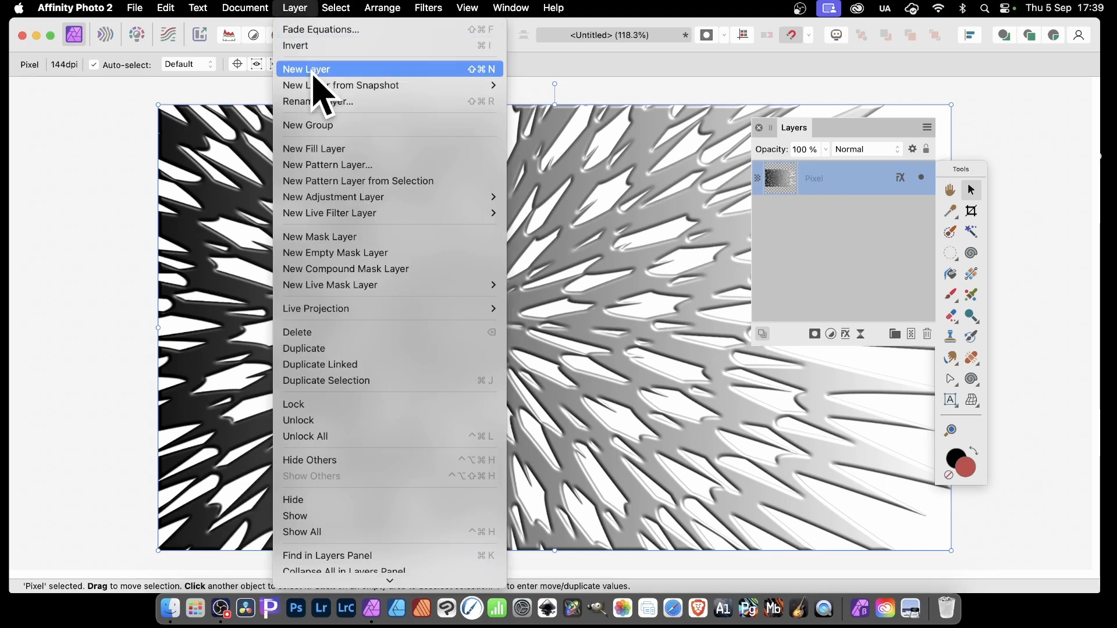
click(314, 70)
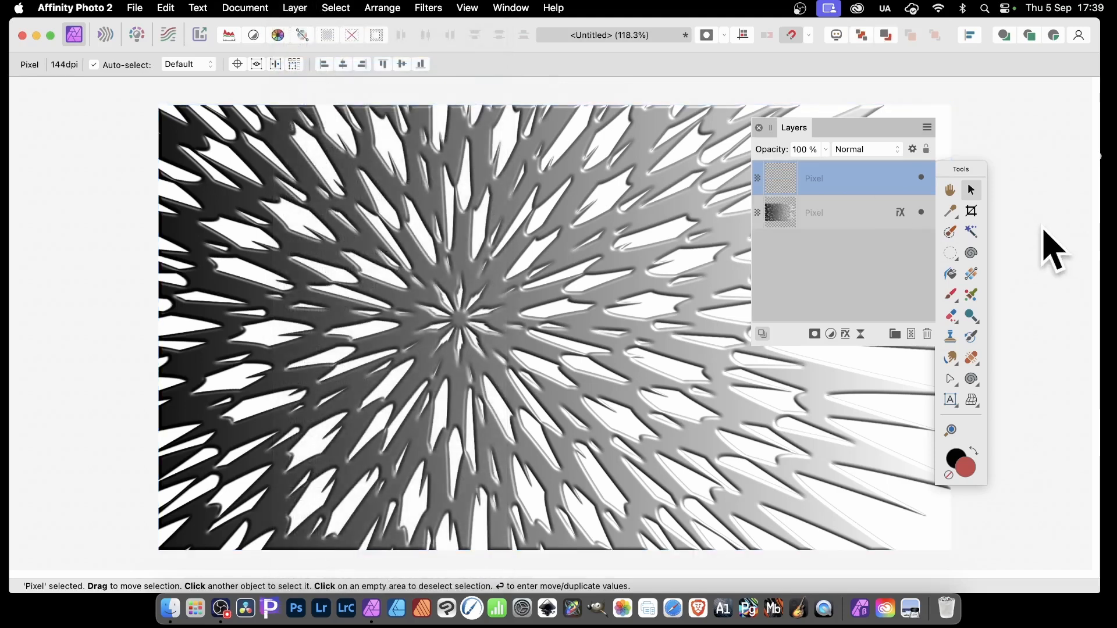
- Fill the new layer with a vertical white-to-black gradient and move the pattern layer above it
click(971, 275)
drag(502, 130, 496, 460)
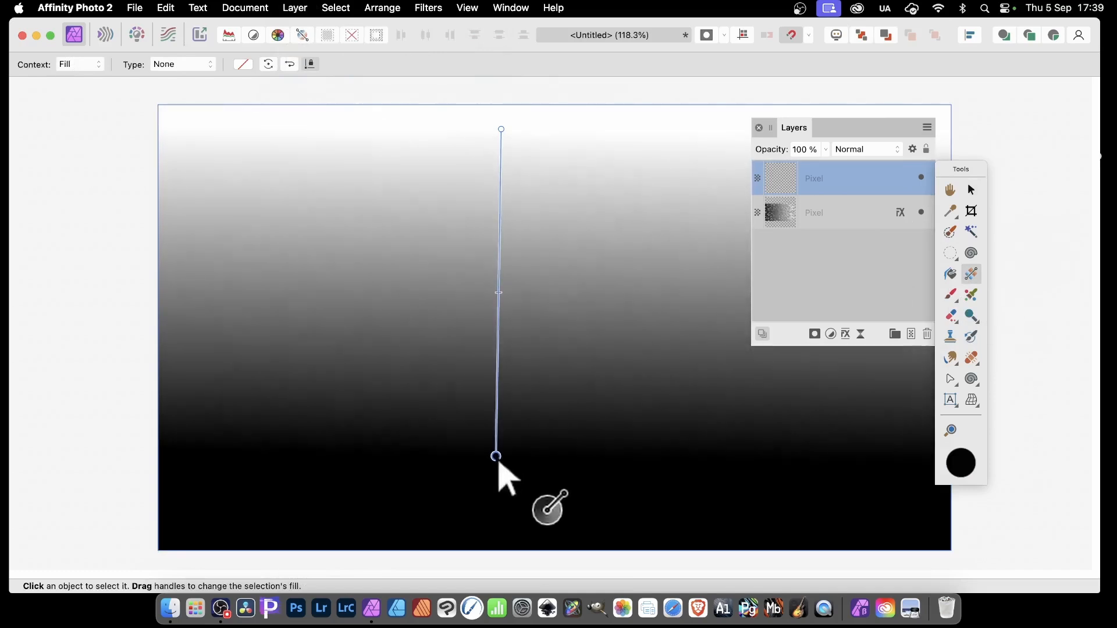
click(804, 210)
drag(804, 211, 777, 165)
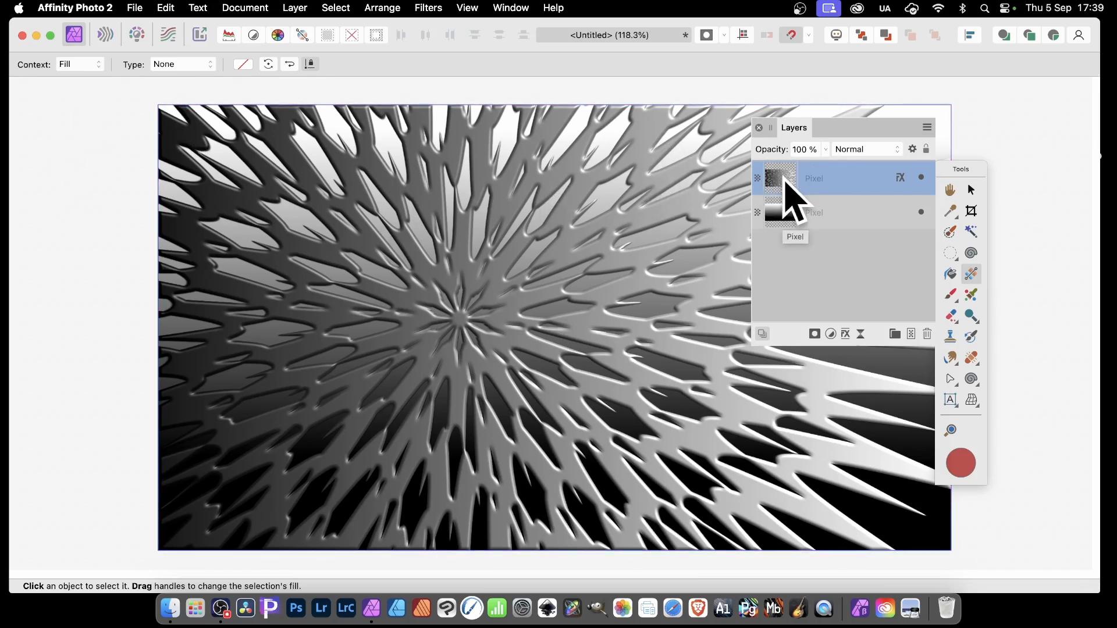
- Start the Deform distort filter on the pattern layer and place five control points around the radial centre
click(435, 8)
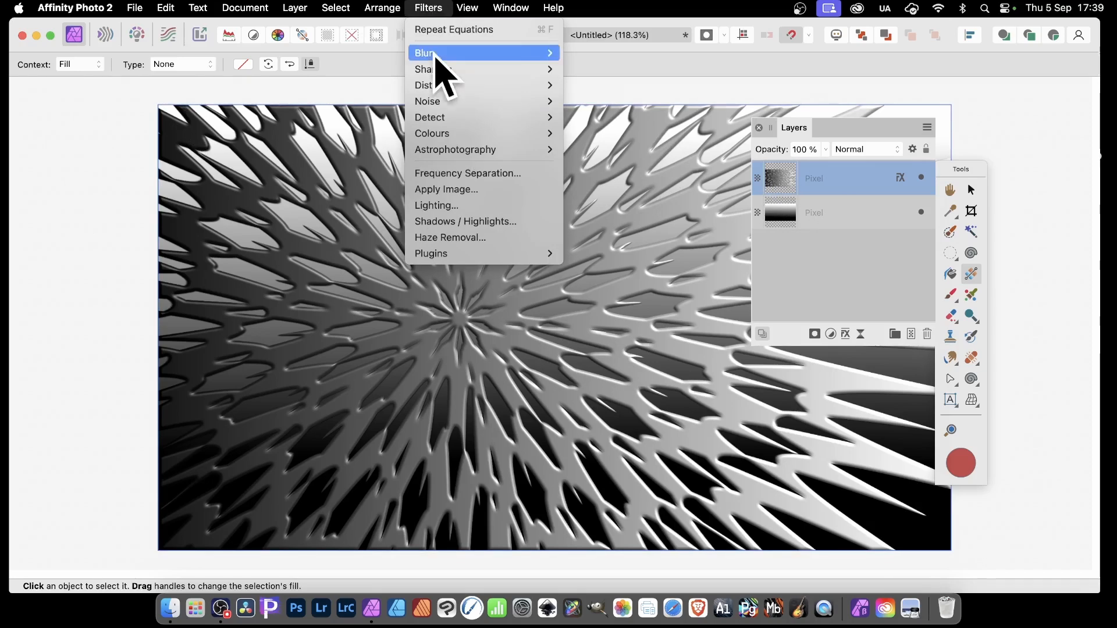
mouse_move(440, 87)
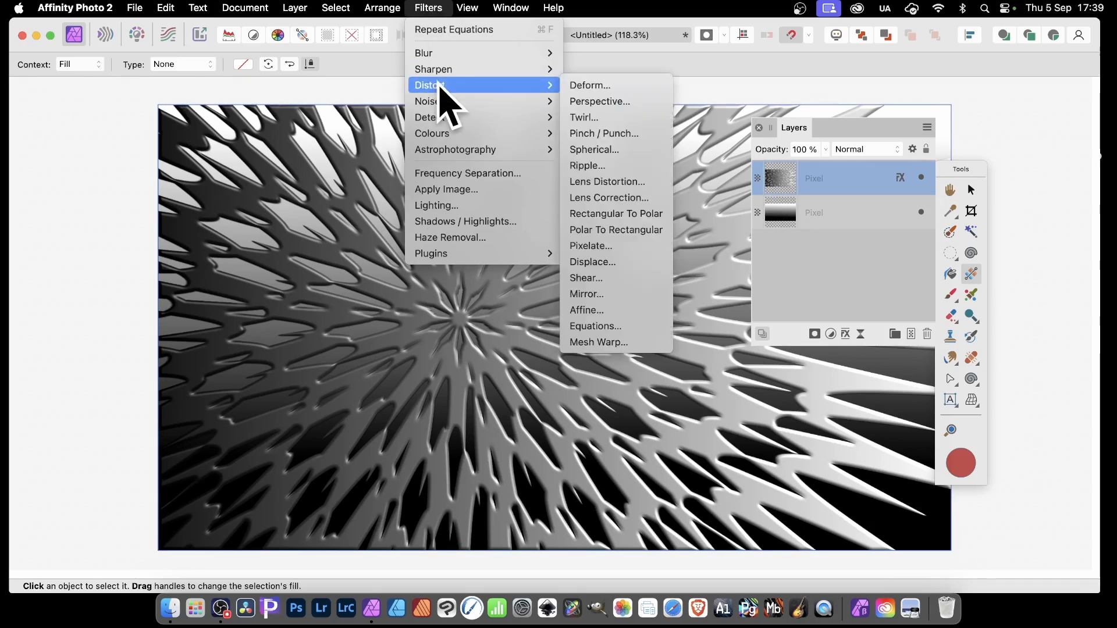
click(587, 85)
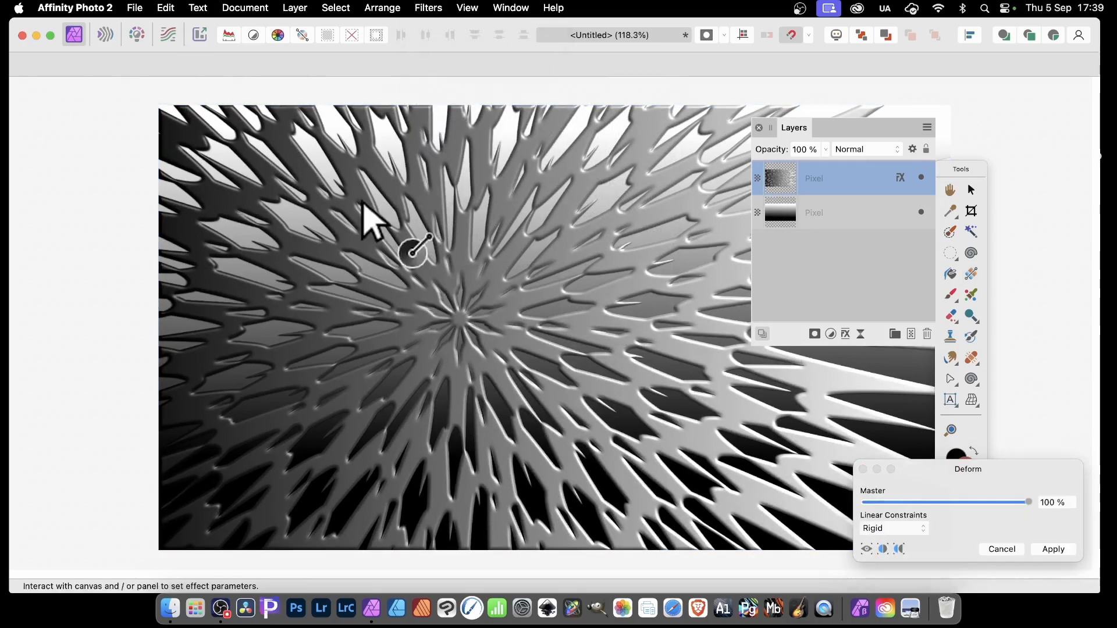
click(524, 198)
click(488, 309)
click(583, 301)
click(487, 393)
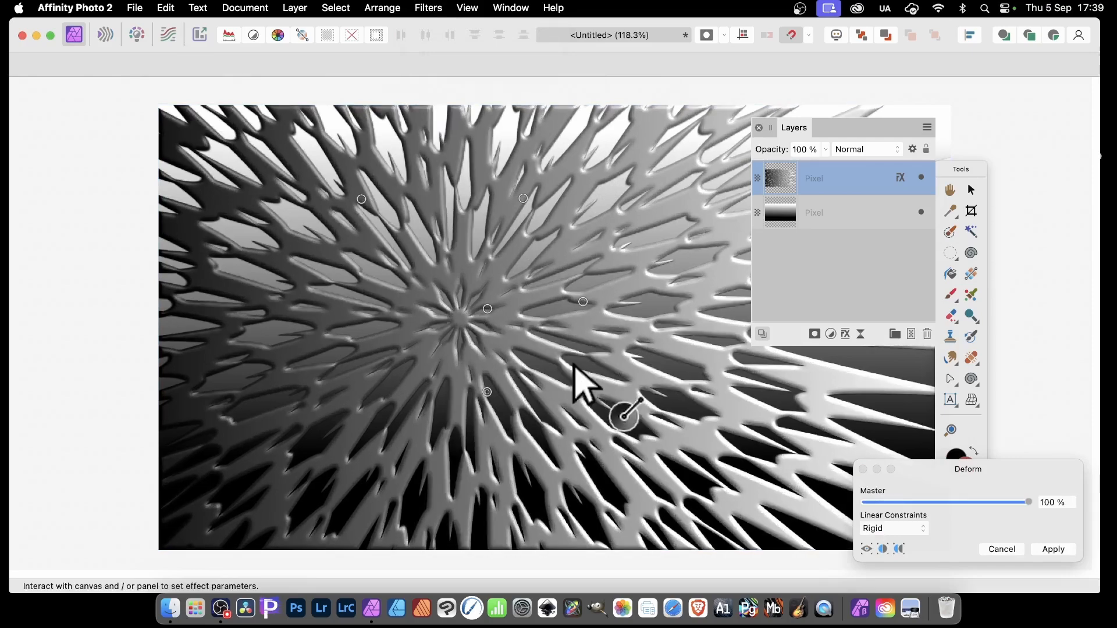
- Warp the pattern by pulling Deform points from around the centre out to the upper left, lower left, lower right and upper right
drag(583, 301, 210, 160)
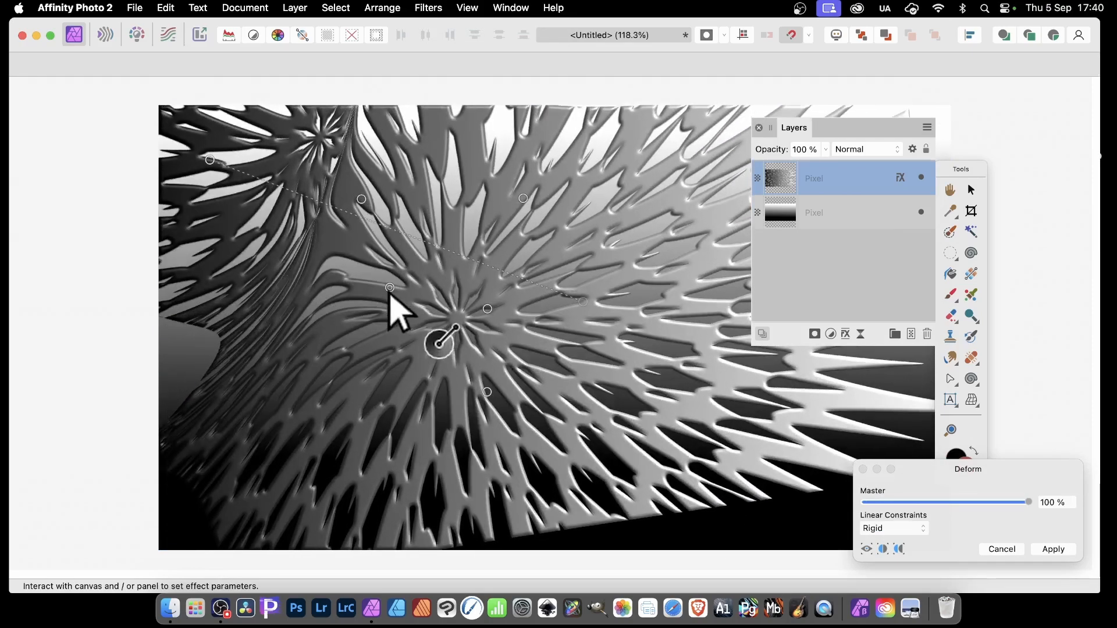
drag(389, 287, 240, 476)
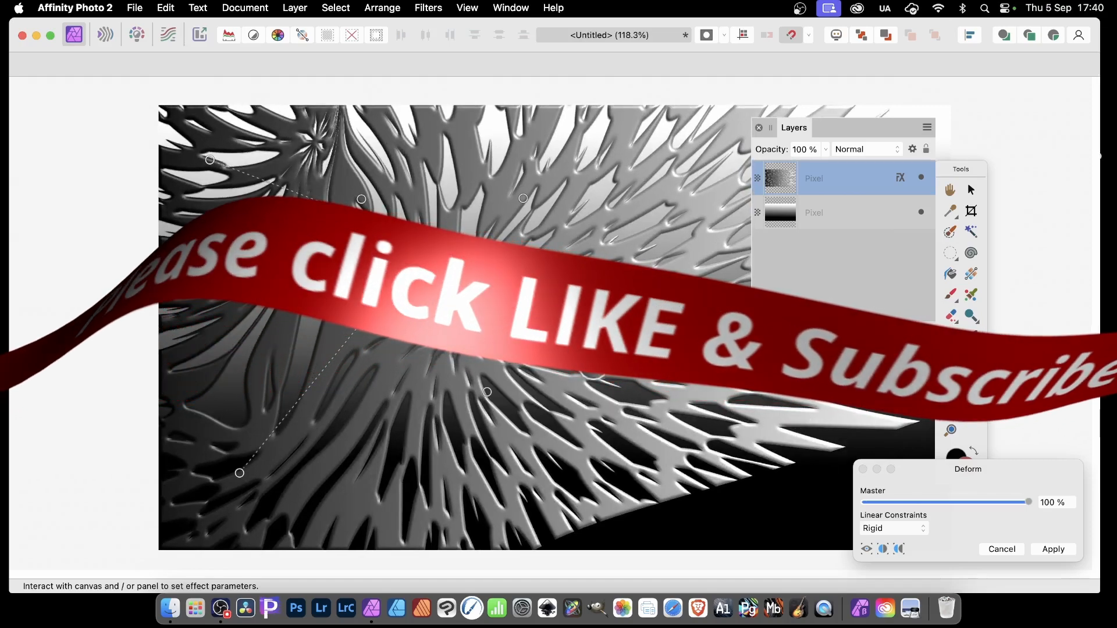
drag(522, 302, 855, 453)
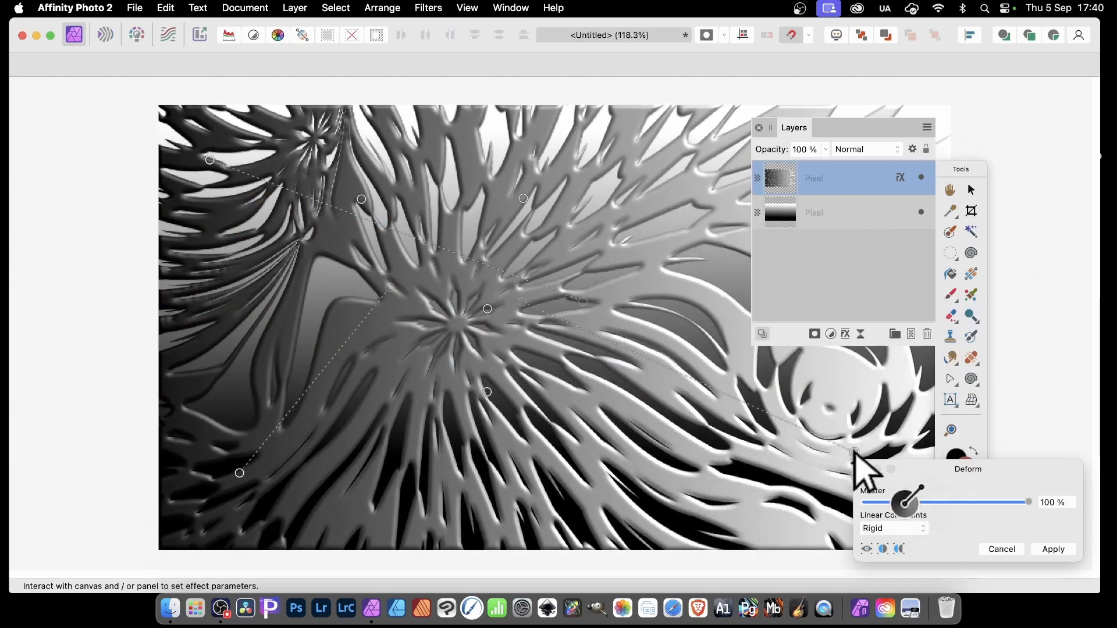
click(586, 274)
drag(586, 273, 709, 183)
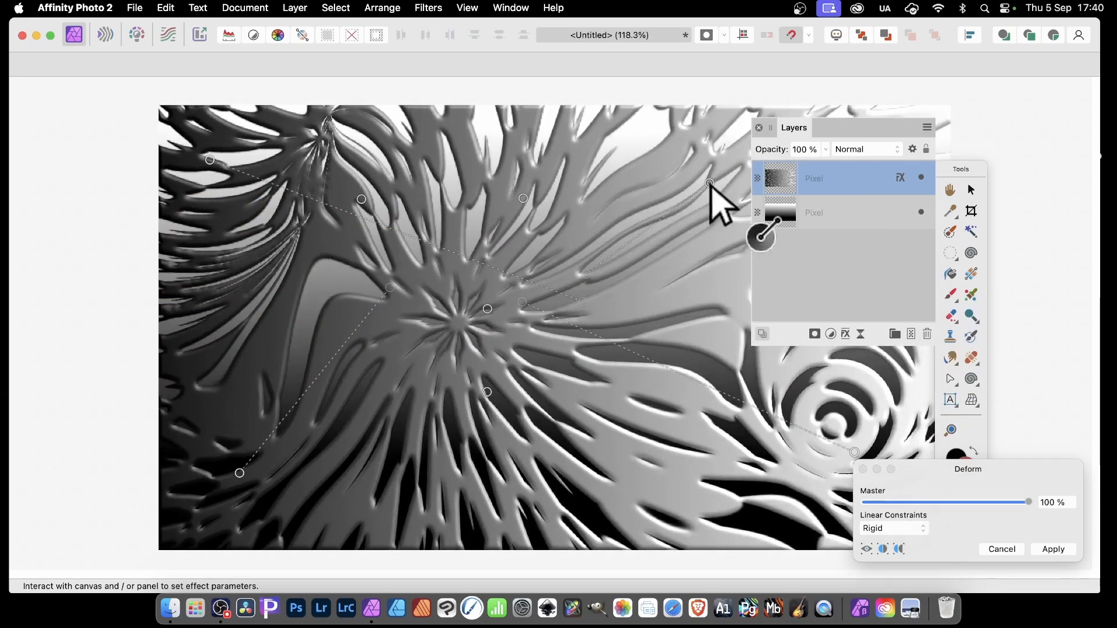